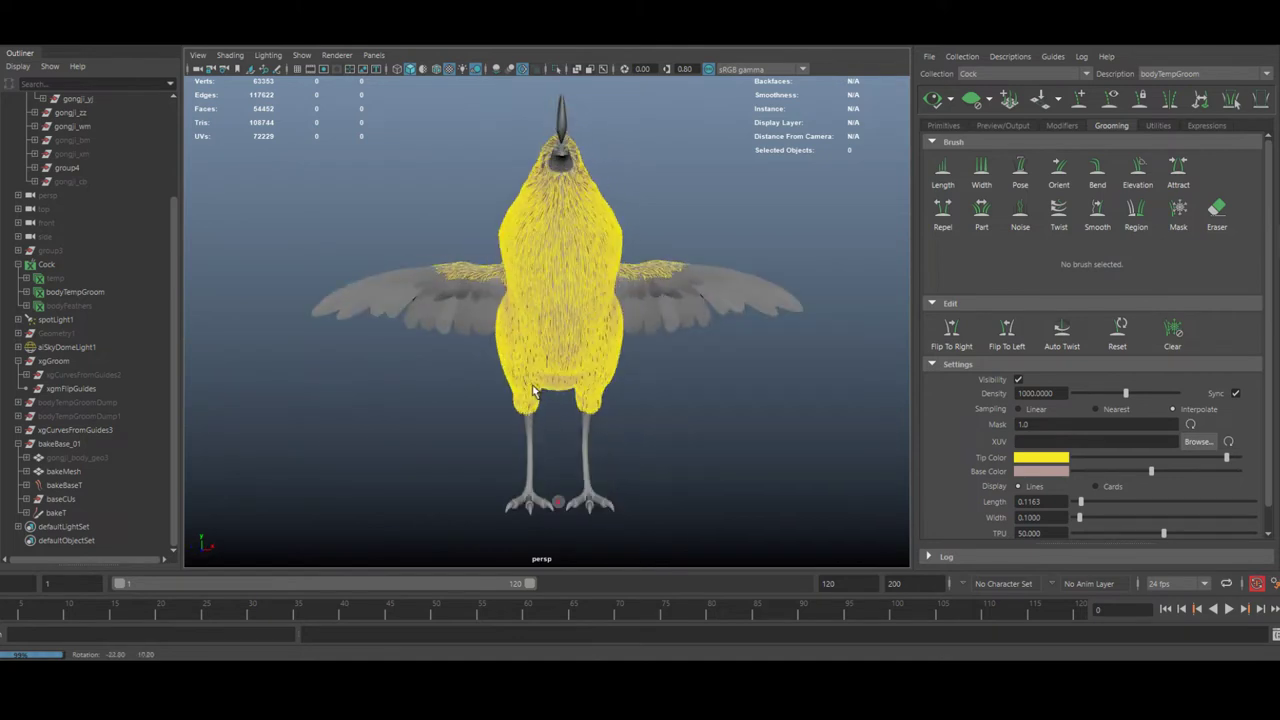
Turn off the groom's visibility and hide the bodyTempGroom description so only the rooster's mesh remains.
click(1018, 380)
alt+middle_drag(540, 290, 546, 336)
alt+drag(546, 336, 599, 329)
alt+middle_drag(600, 327, 613, 313)
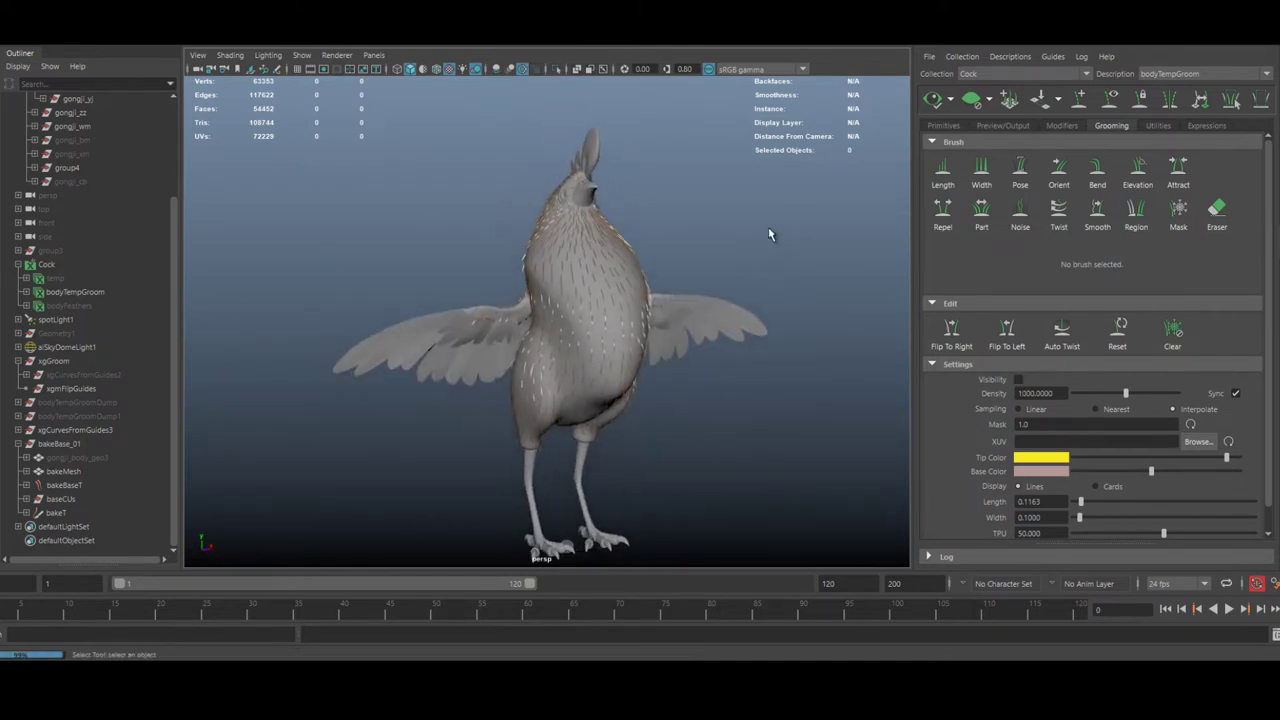
click(90, 296)
key(ctrl+h)
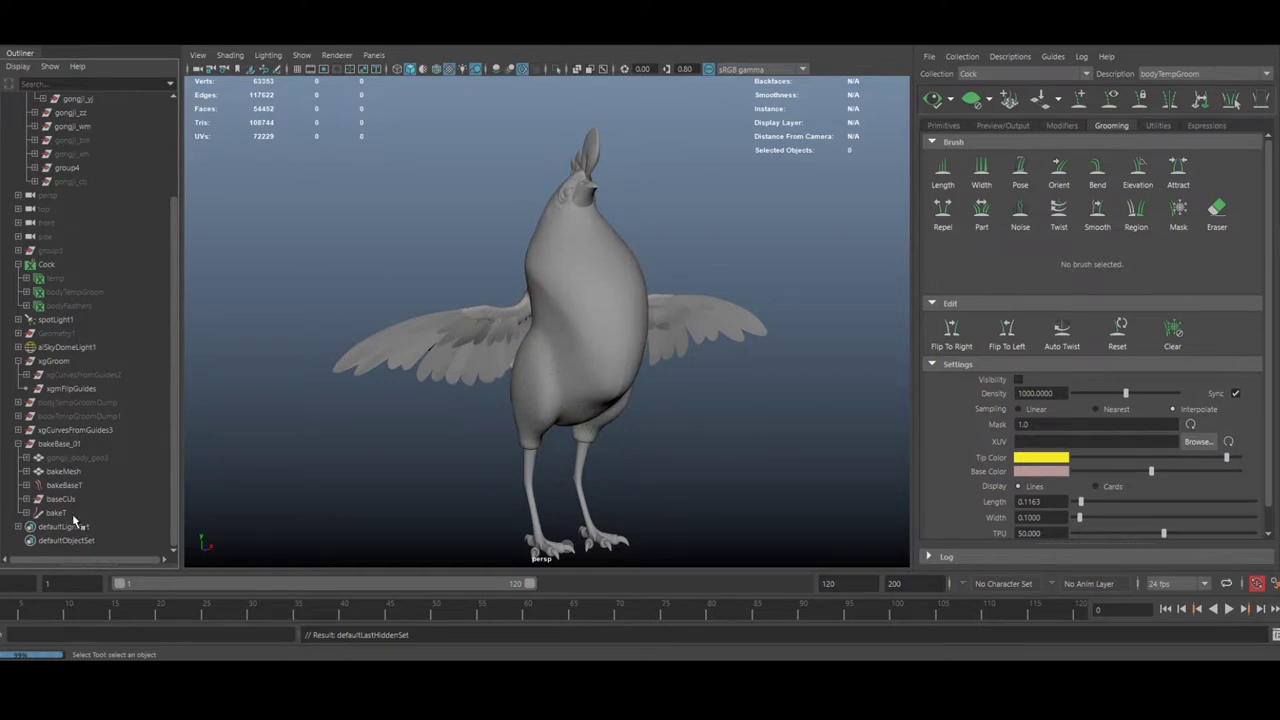
Enable NURBS curve display in the viewport to show the xgCurvesFromGuides3 guide curves on the body.
click(93, 431)
click(301, 55)
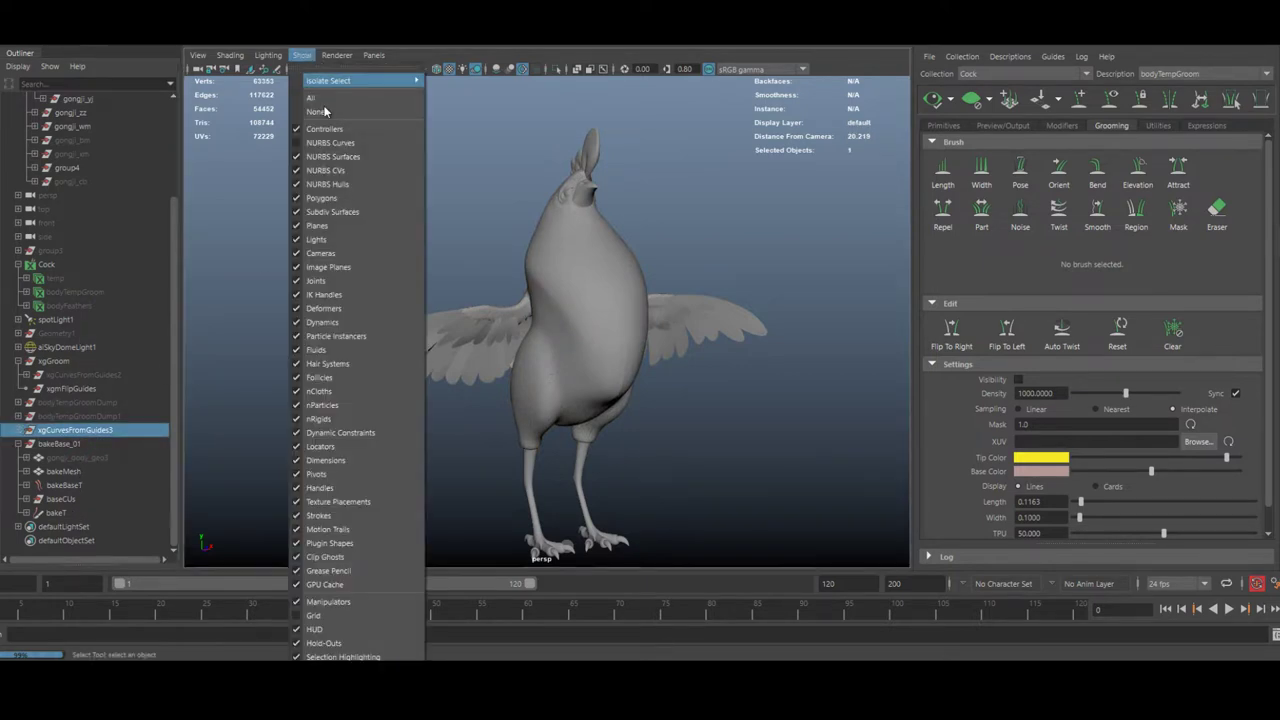
click(329, 143)
alt+drag(440, 221, 359, 226)
click(359, 226)
alt+right_drag(359, 226, 480, 283)
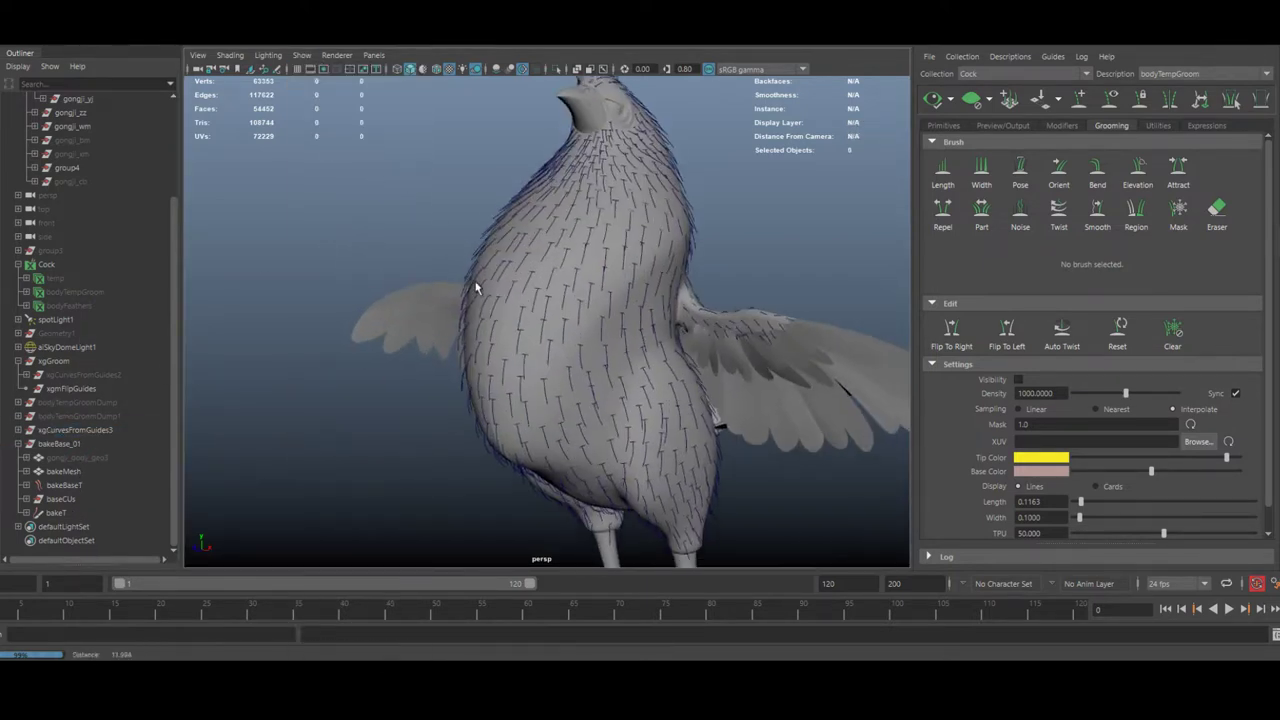
mouse_move(476, 285)
alt+mouse_down()
mouse_move(200, 289)
mouse_move(503, 291)
mouse_move(480, 277)
alt+mouse_up()
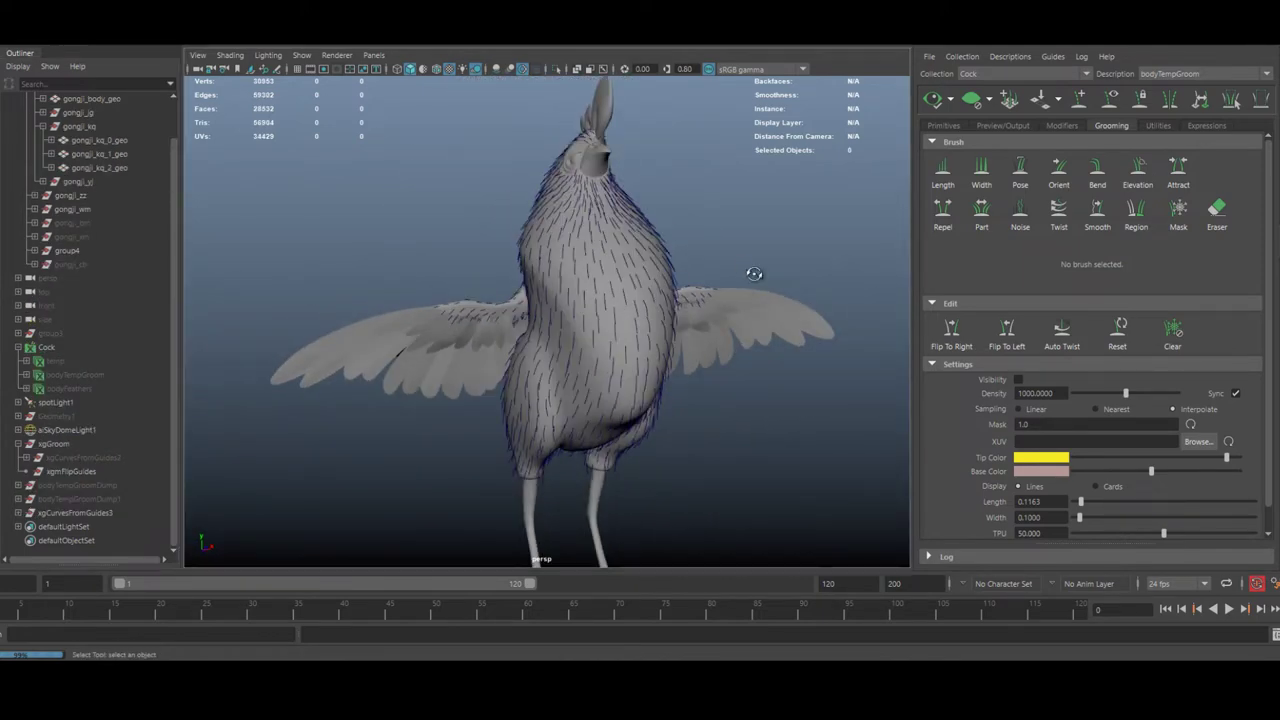
Isolate the xgCurvesFromGuides3 group, select all its guide curves, and end the isolation.
alt+drag(754, 274, 694, 272)
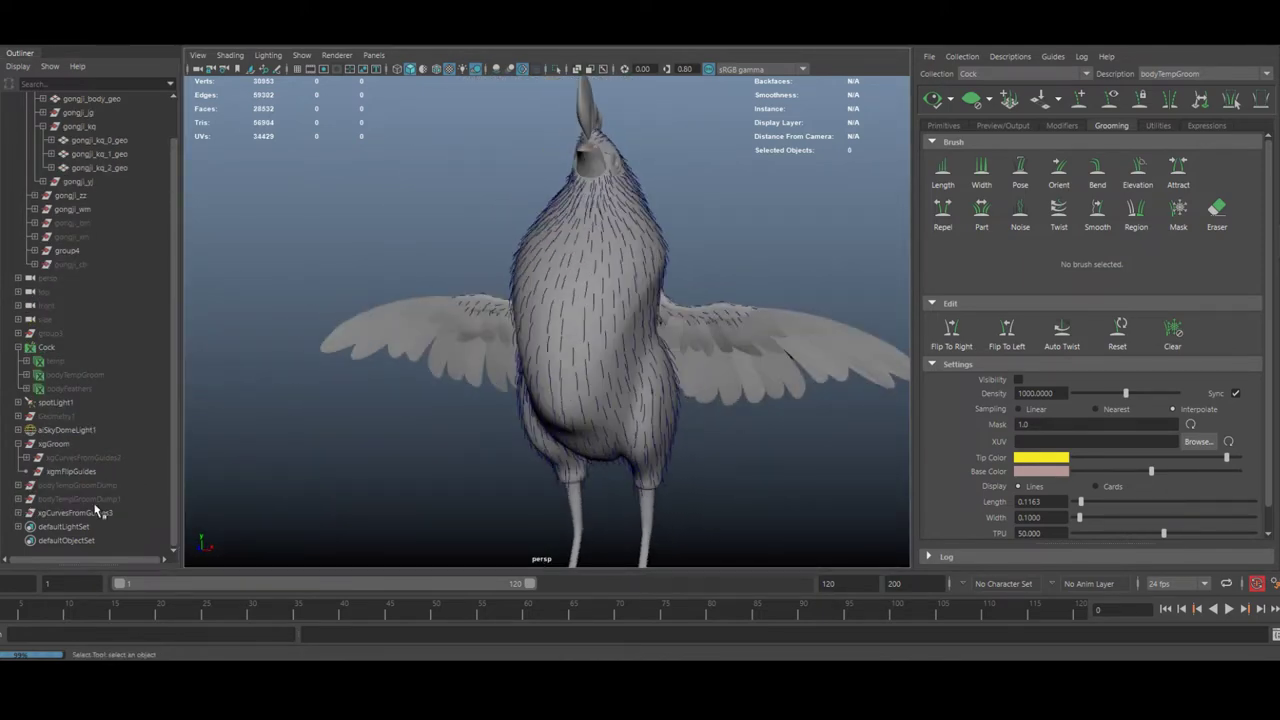
click(100, 513)
click(558, 68)
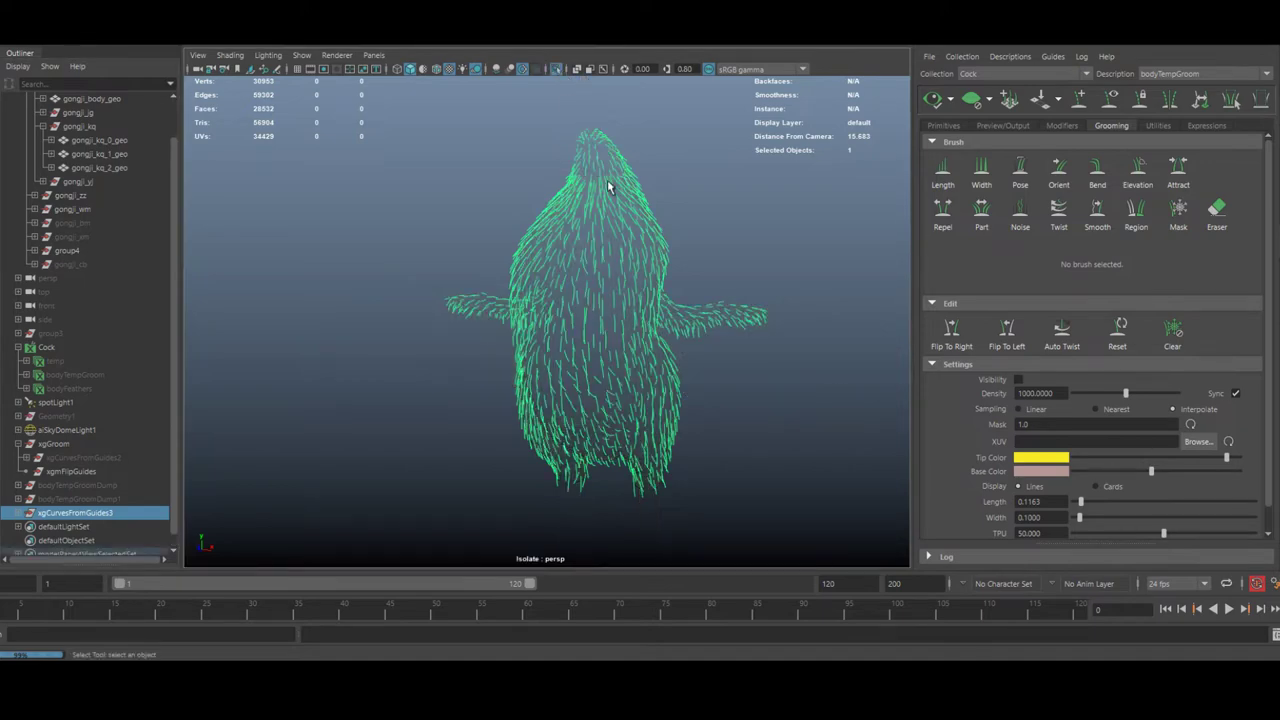
alt+right_drag(608, 187, 410, 145)
drag(404, 142, 791, 540)
click(557, 69)
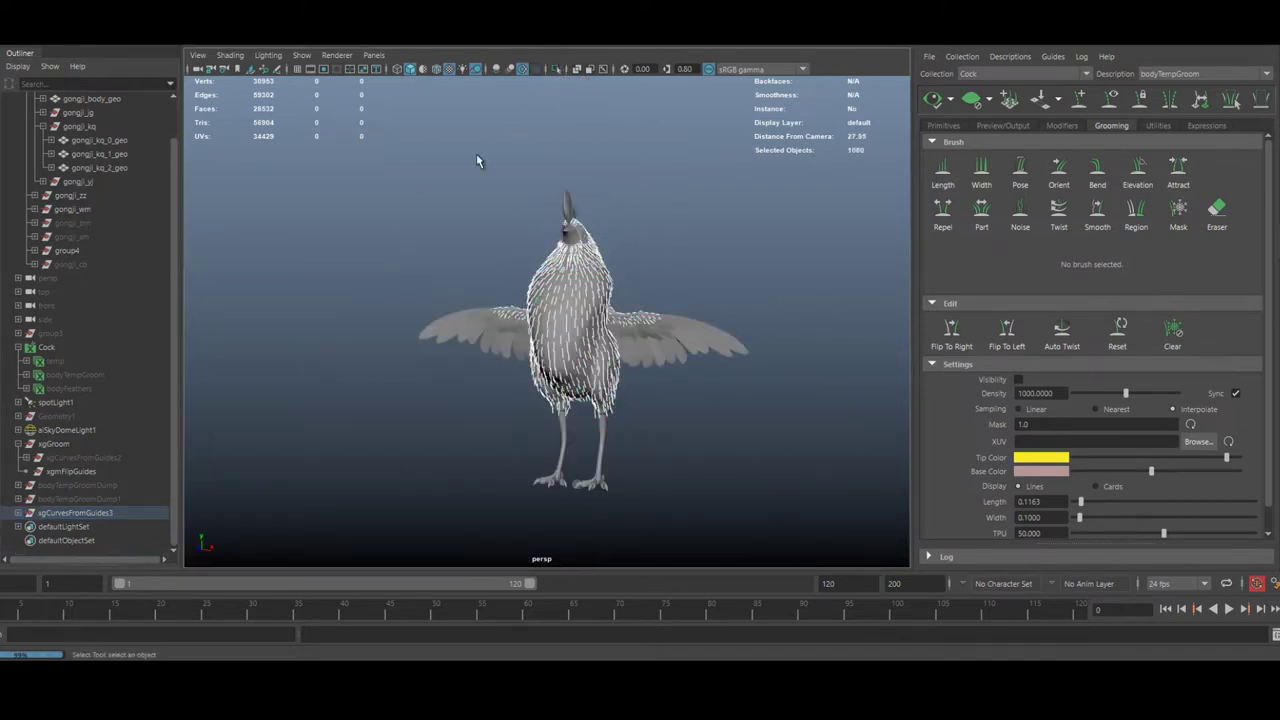
Add the rooster's body mesh to the curve selection and create a short feather setup with Feather Creator.
scroll(617, 304, up, 5)
shift+click(600, 335)
key(alt+Tab)
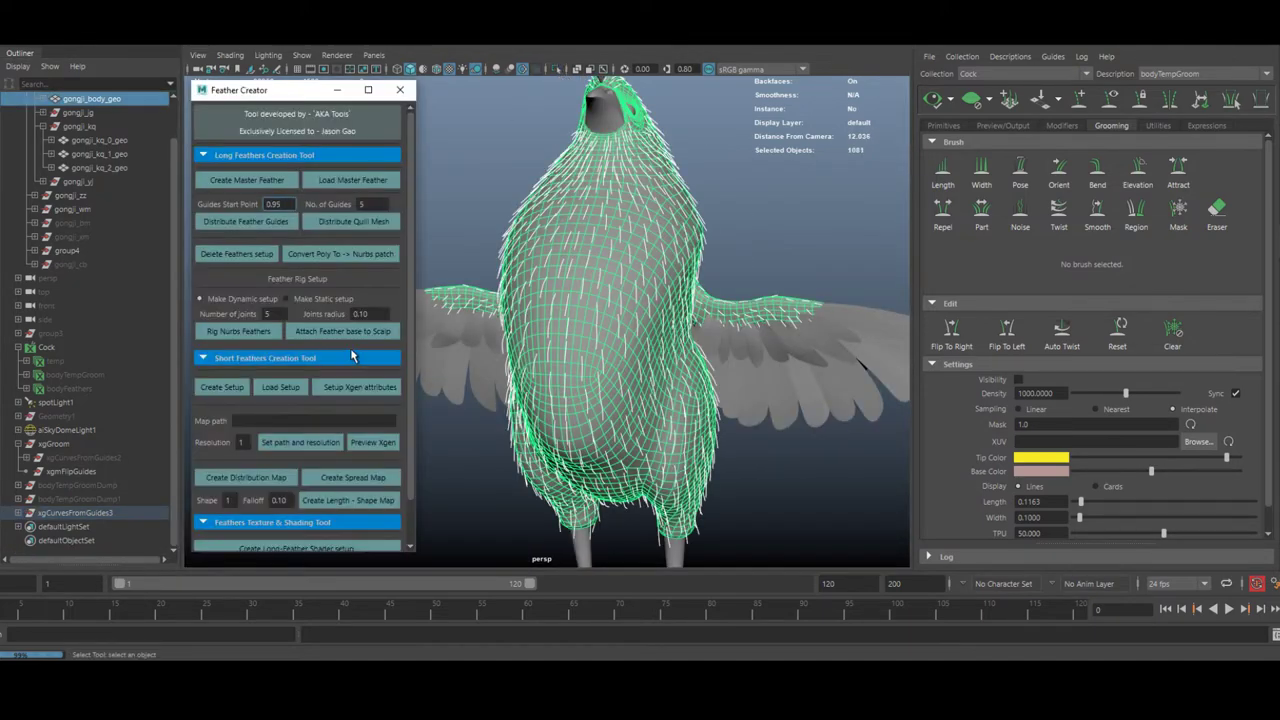
scroll(510, 340, down, 3)
alt+middle_drag(525, 363, 541, 349)
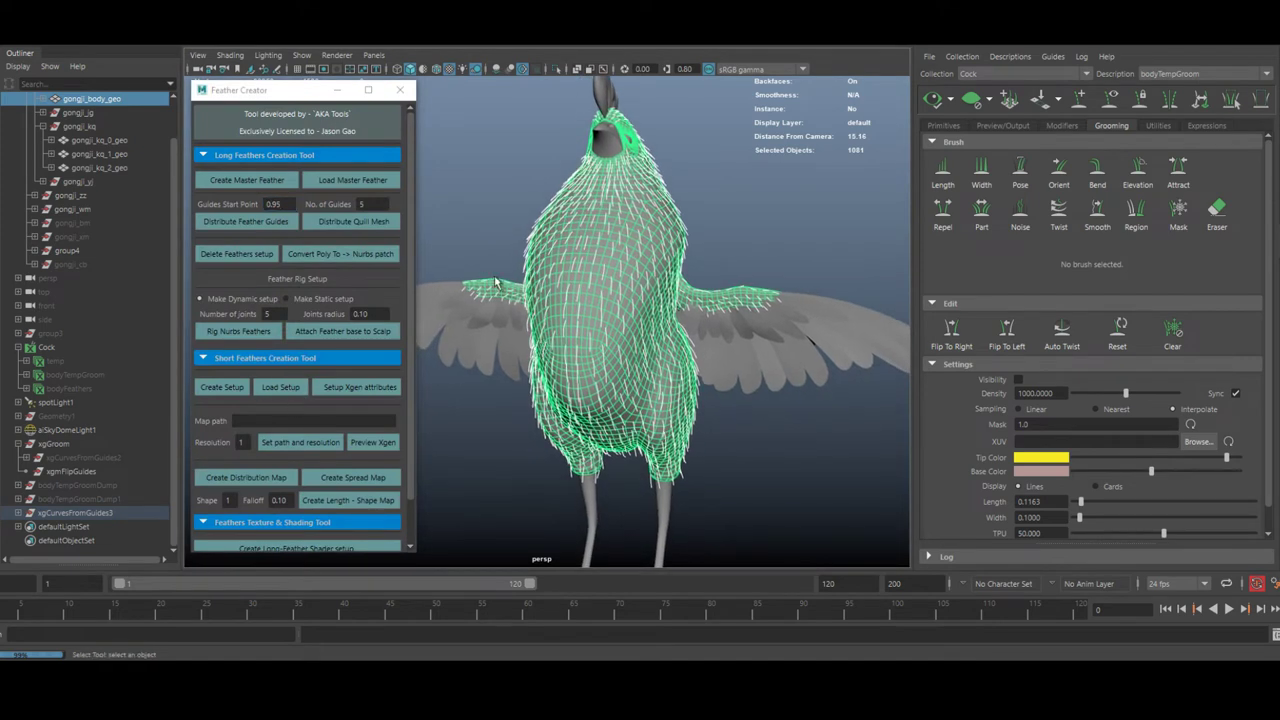
click(233, 391)
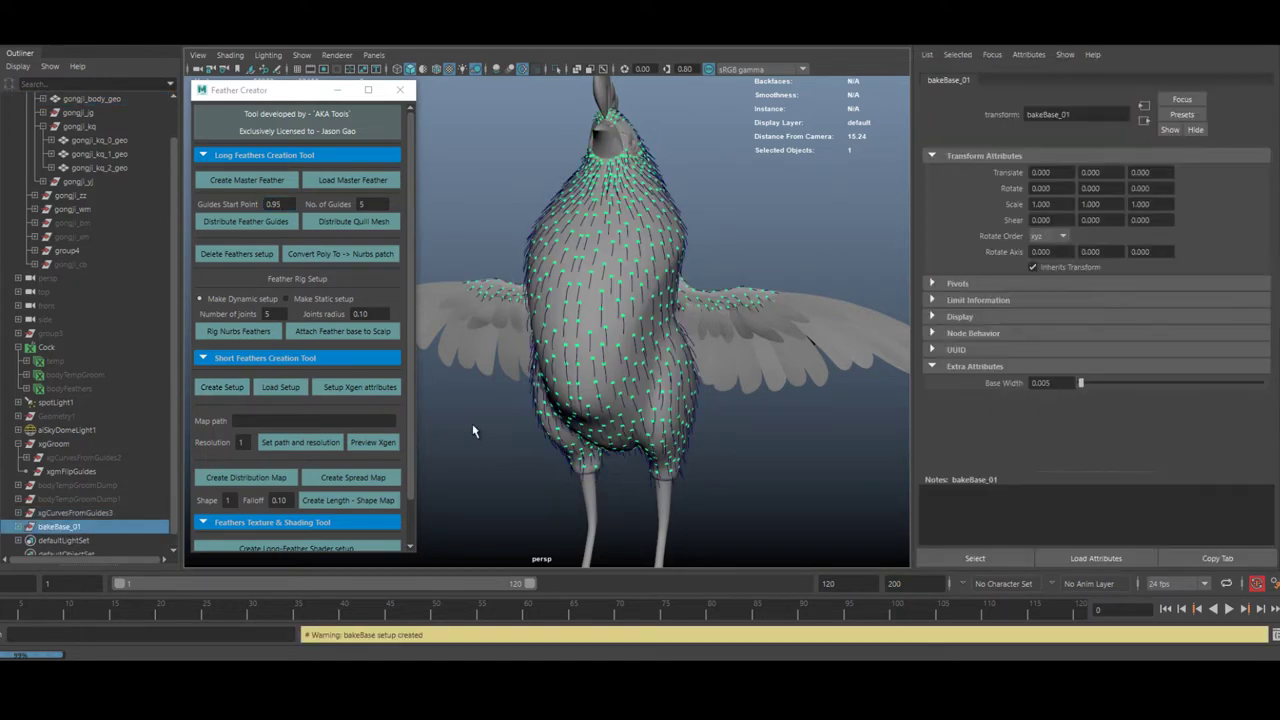
Examine the feather base strips at the guide curve roots, both in isolation and on the whole body.
alt+right_drag(540, 264, 846, 337)
alt+drag(645, 366, 805, 382)
alt+middle_drag(805, 382, 691, 394)
alt+right_drag(691, 394, 848, 409)
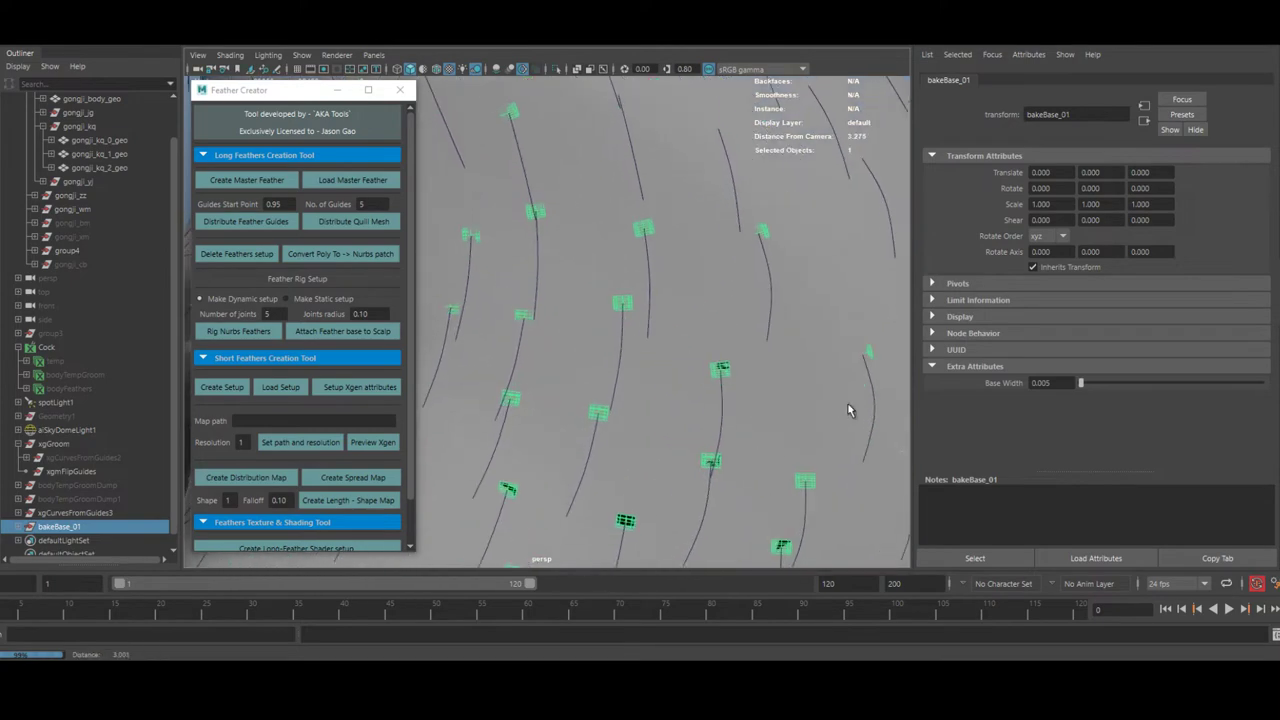
click(558, 71)
alt+drag(588, 155, 566, 211)
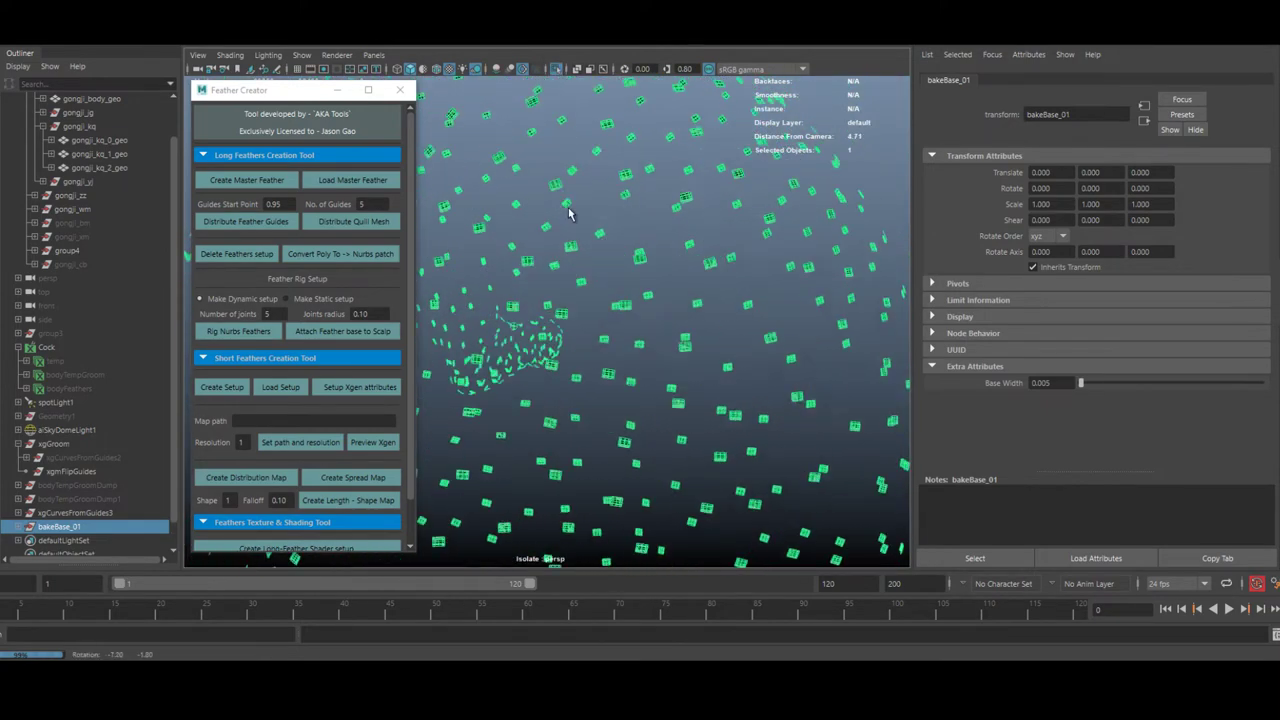
alt+right_drag(800, 285, 674, 303)
alt+drag(674, 303, 574, 317)
click(557, 70)
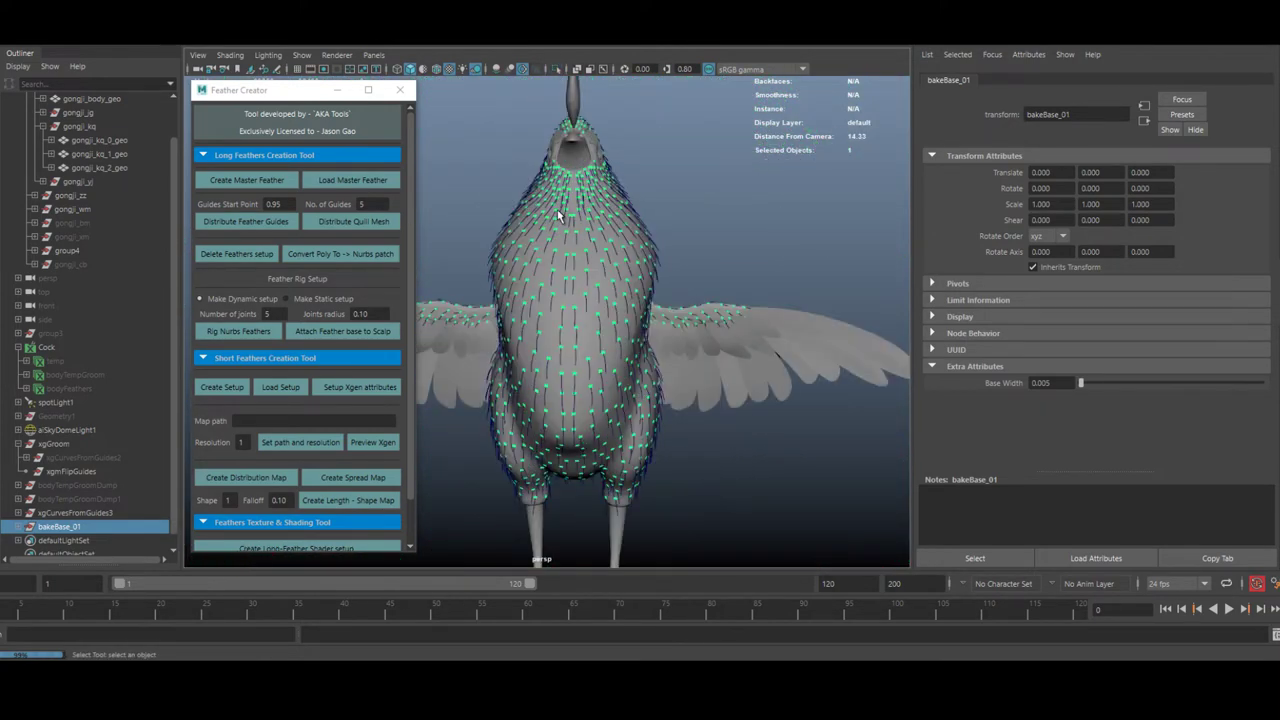
alt+right_drag(610, 265, 705, 300)
alt+drag(705, 300, 652, 292)
alt+drag(596, 360, 627, 366)
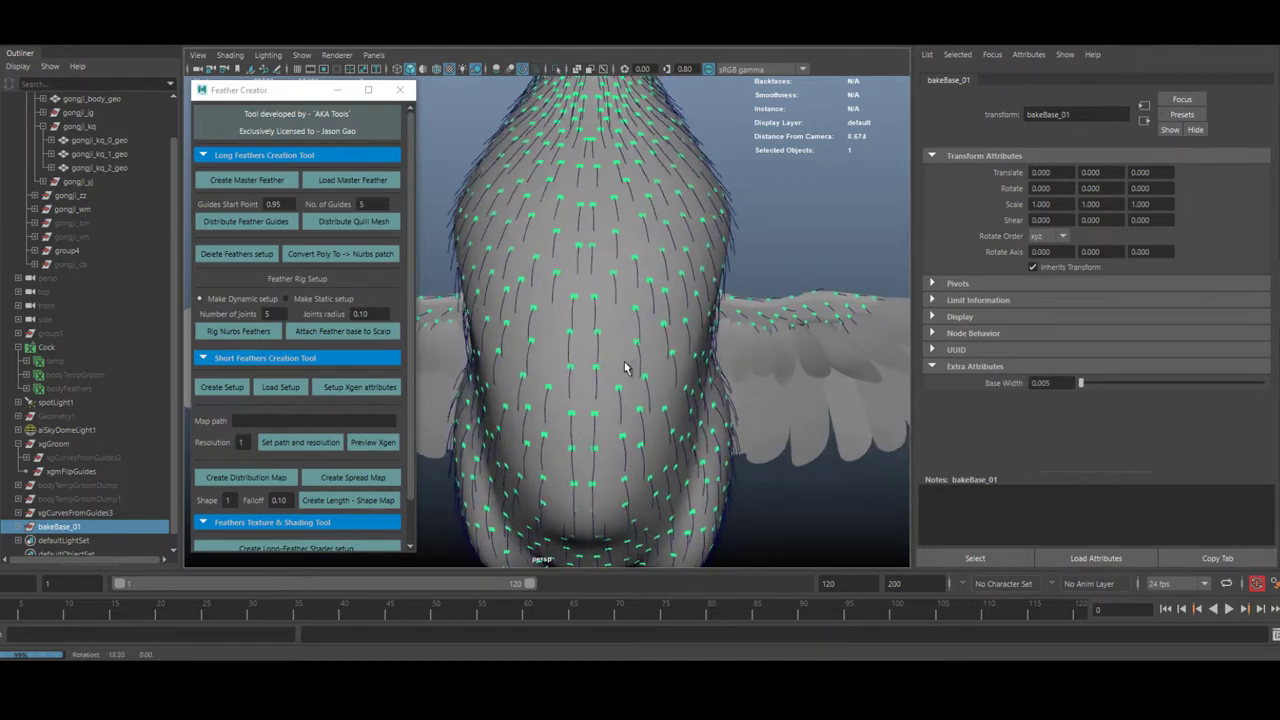
Set the Base Width of bakeBase_01 to 0.001.
key(ctrl+a)
key(ctrl+a)
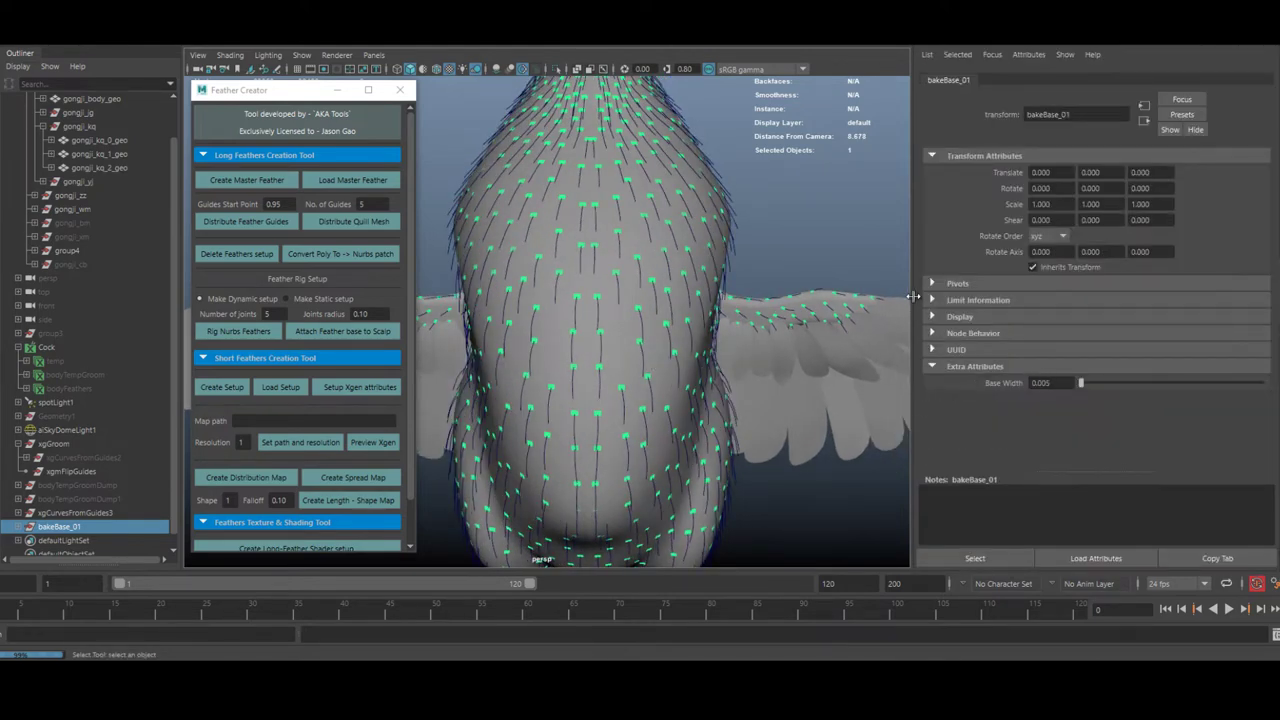
drag(913, 296, 958, 298)
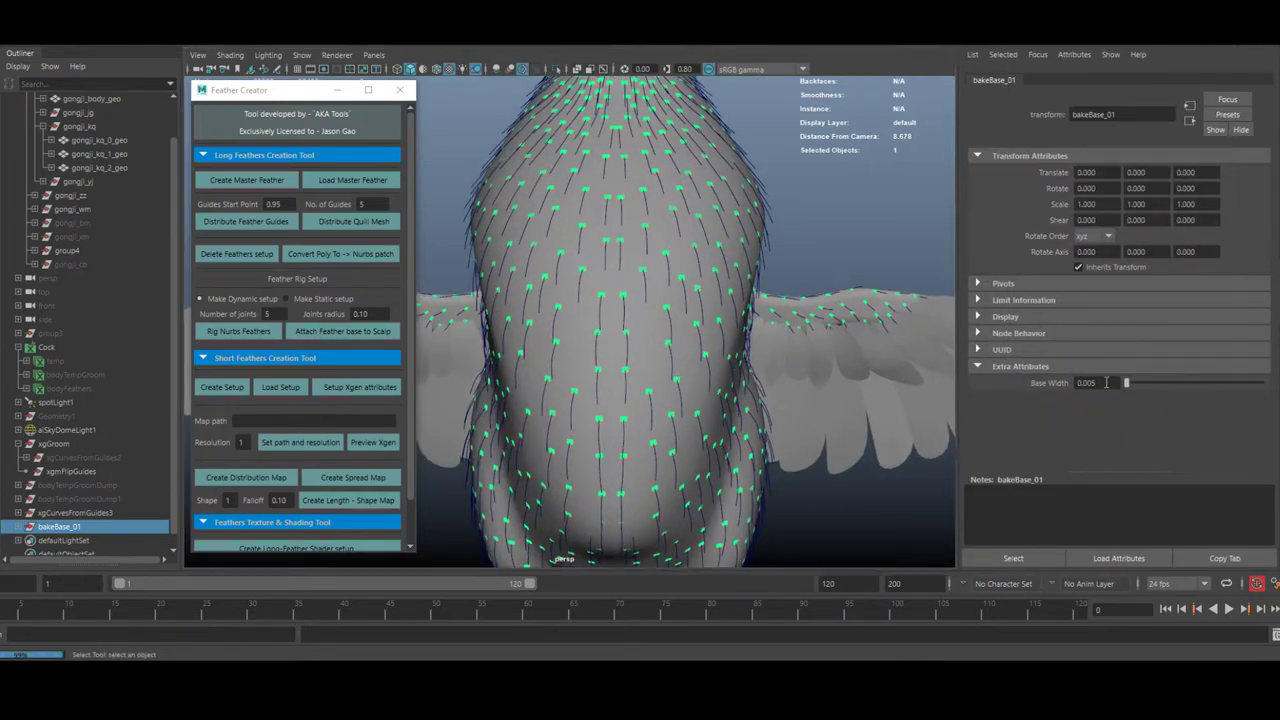
ctrl+drag(1106, 383, 1107, 383)
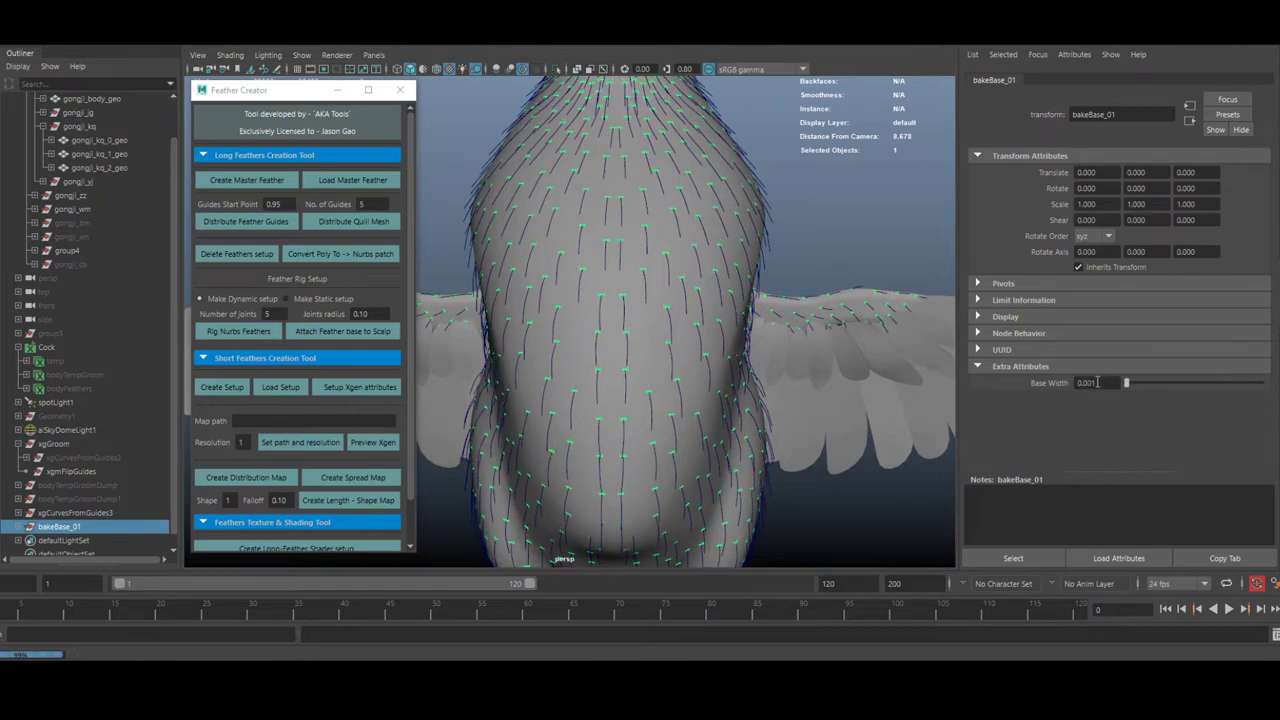
alt+drag(714, 326, 723, 360)
alt+right_drag(723, 360, 727, 384)
alt+drag(727, 383, 866, 407)
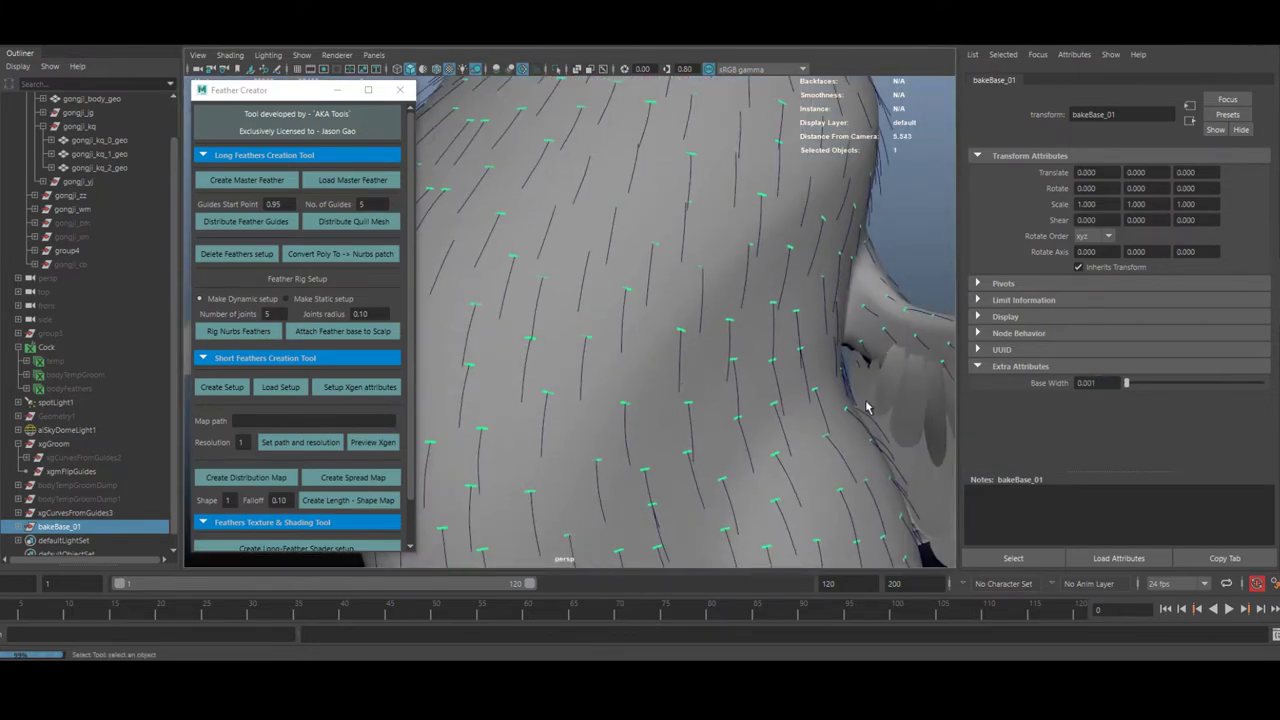
Set the Base Width of bakeBase_01 to 0.002 and check the strips across the body.
text(5)
key(Return)
alt+right_drag(837, 380, 774, 331)
alt+middle_drag(774, 331, 791, 397)
alt+drag(791, 397, 762, 376)
alt+right_drag(762, 376, 829, 411)
alt+drag(829, 411, 774, 417)
alt+right_drag(774, 417, 674, 286)
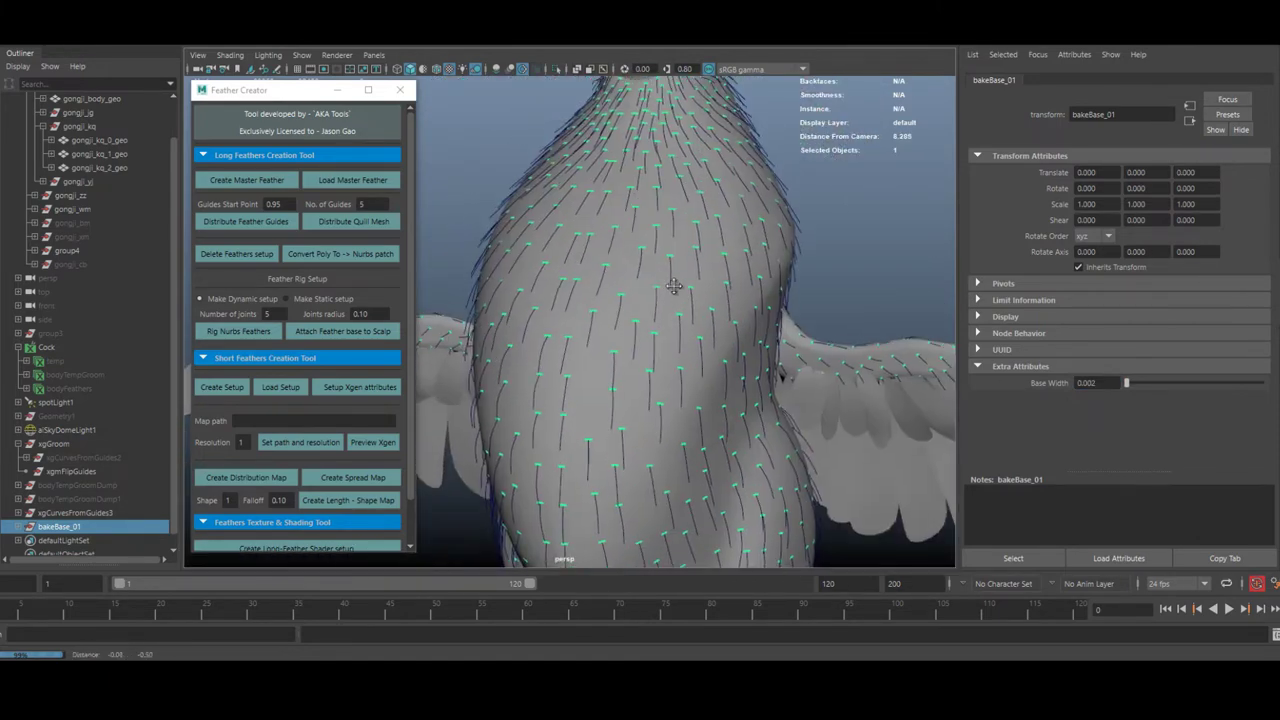
alt+middle_drag(674, 286, 660, 237)
alt+drag(659, 236, 616, 239)
alt+right_drag(616, 239, 535, 222)
alt+drag(535, 222, 602, 294)
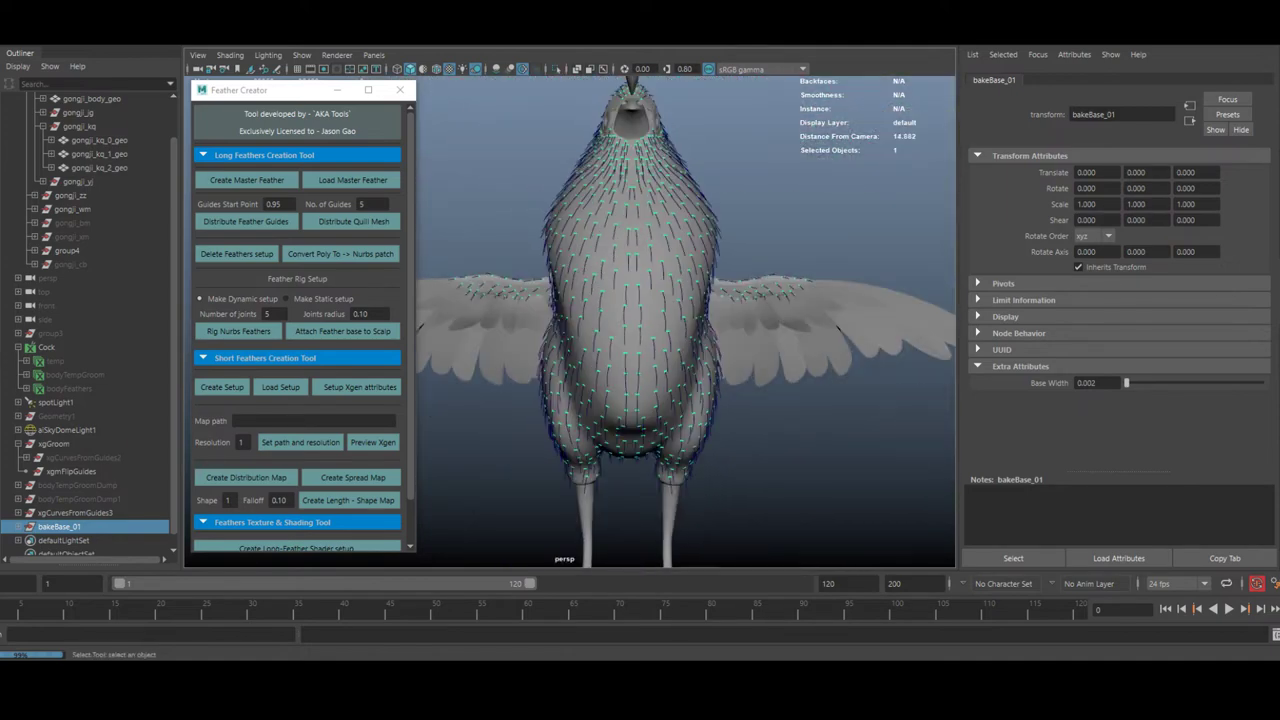
Expand the baseCUs group inside bakeBase_01 and select every follicle from follicle1 to follicle1080.
scroll(50, 489, down, 1)
click(16, 512)
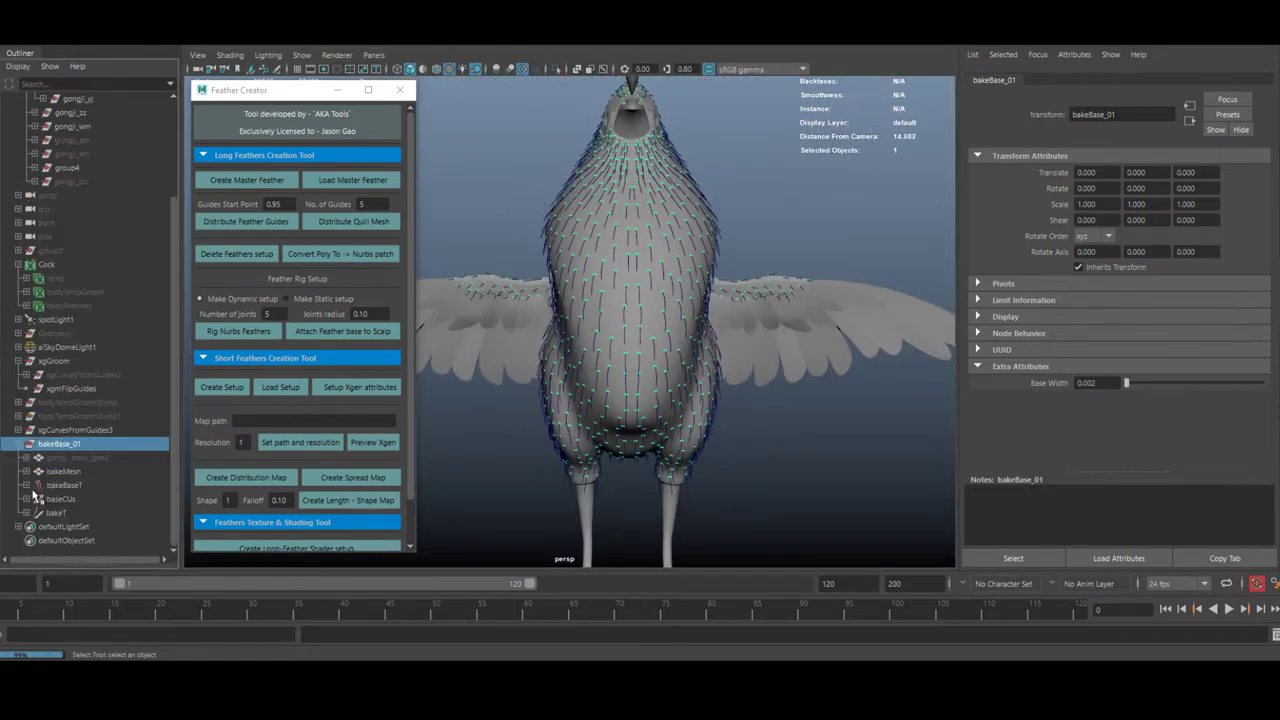
click(26, 499)
click(62, 515)
scroll(63, 514, down, 20)
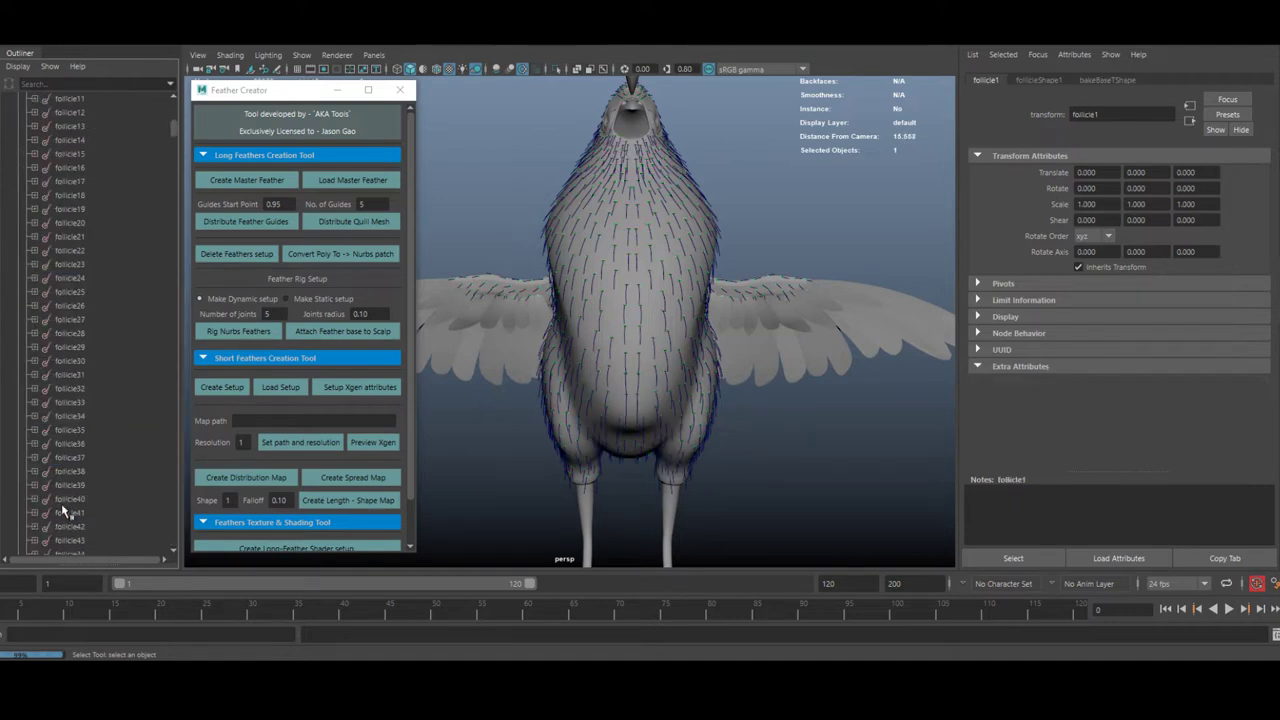
drag(174, 164, 166, 526)
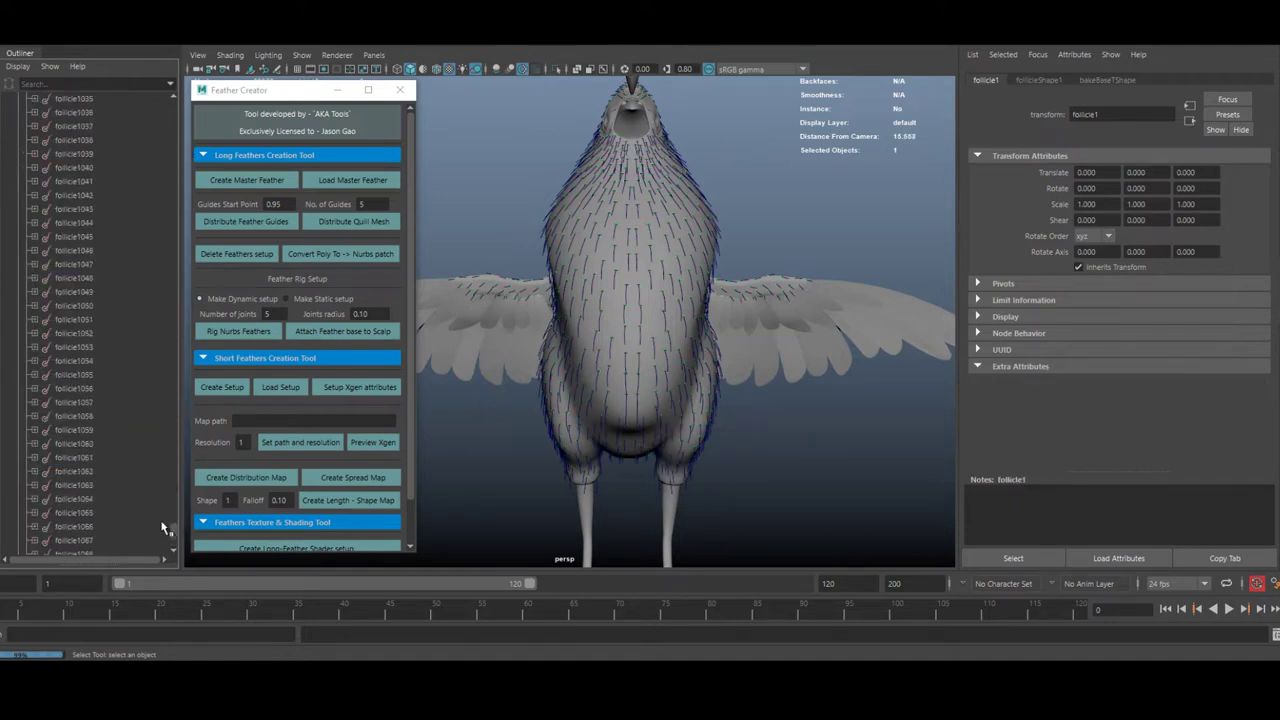
shift+click(96, 500)
Move the selection from the follicles down to their child strpCU strip curves, with the Scale tool active.
alt+drag(666, 300, 585, 275)
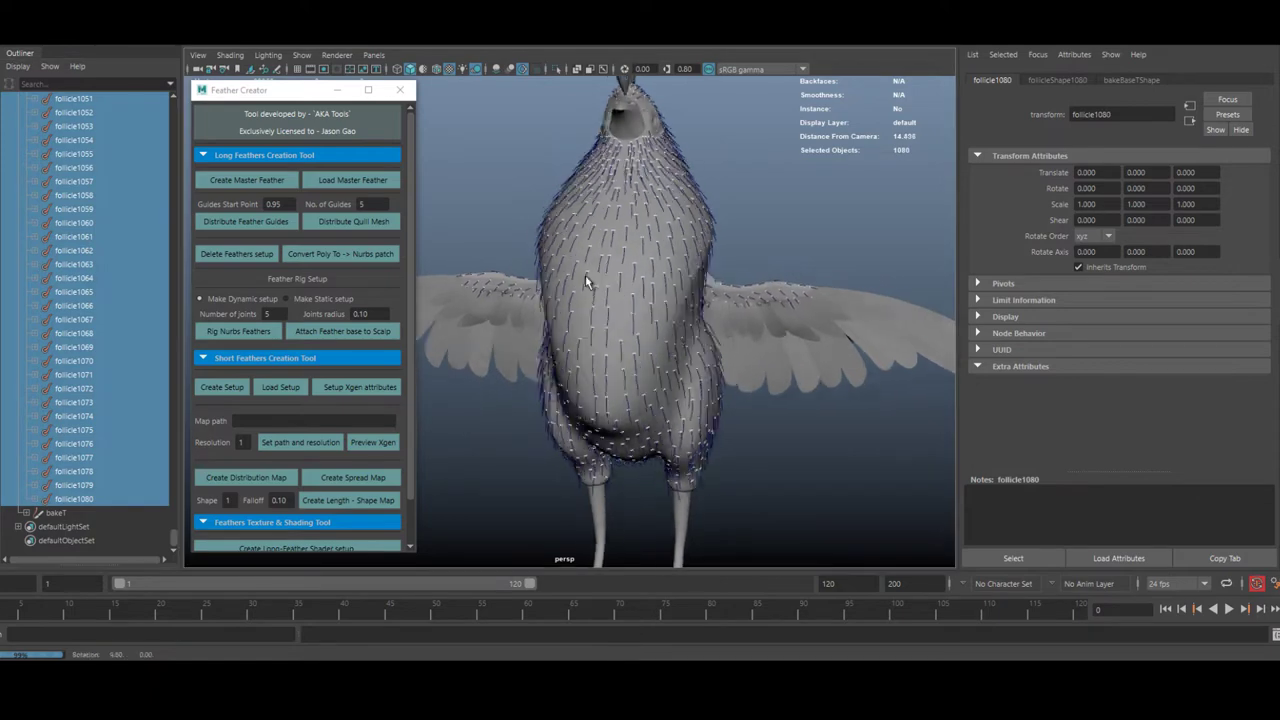
alt+right_drag(585, 275, 708, 405)
key(r)
key(ctrl+a)
click(35, 334)
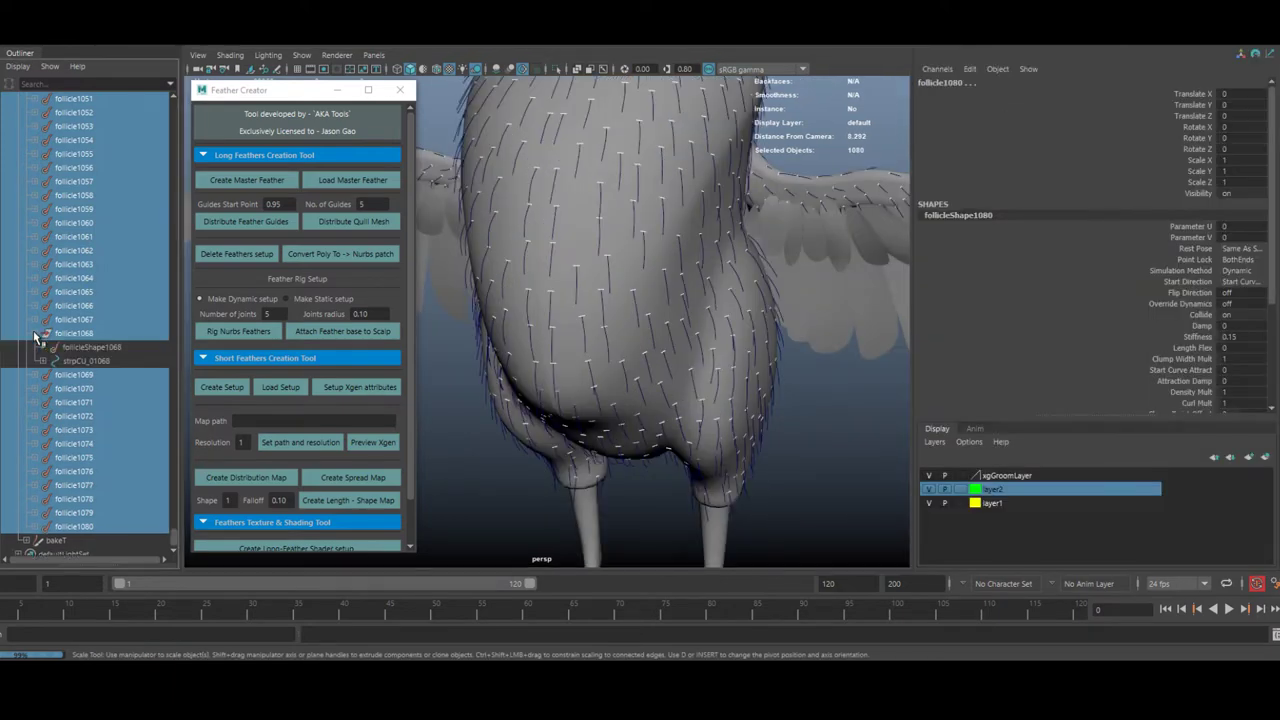
key(Right)
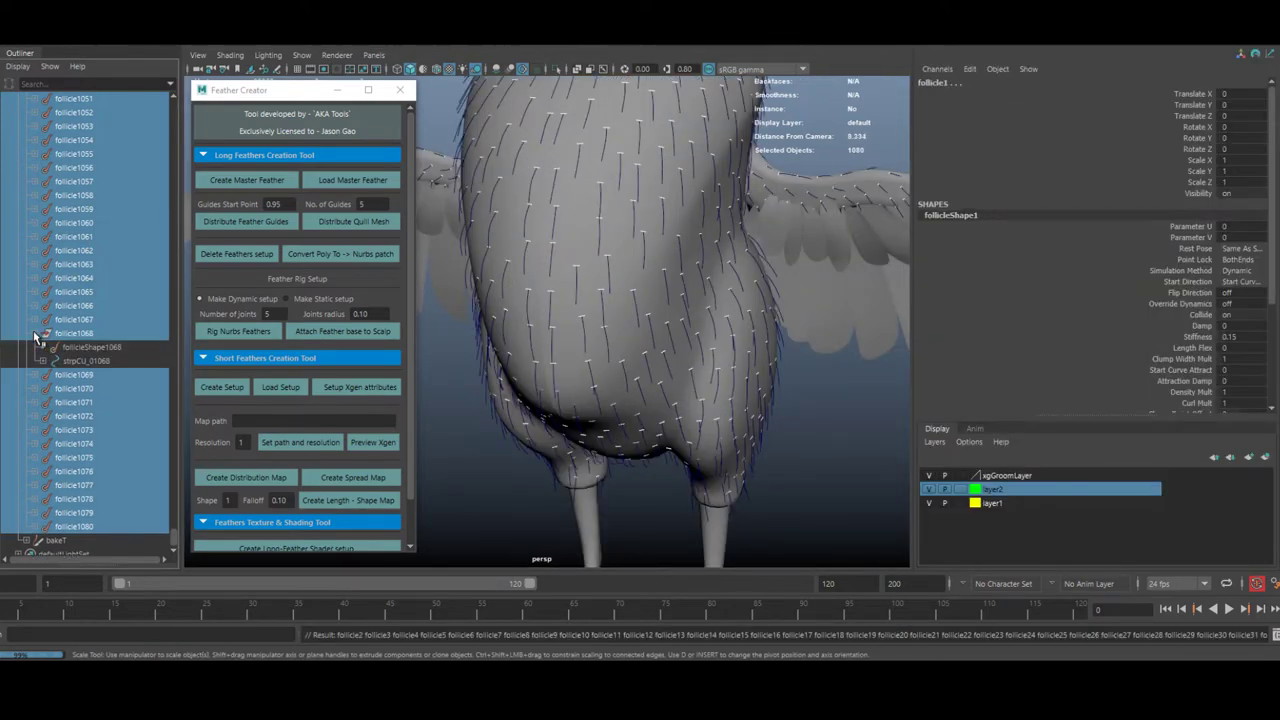
key(Down)
key(Right)
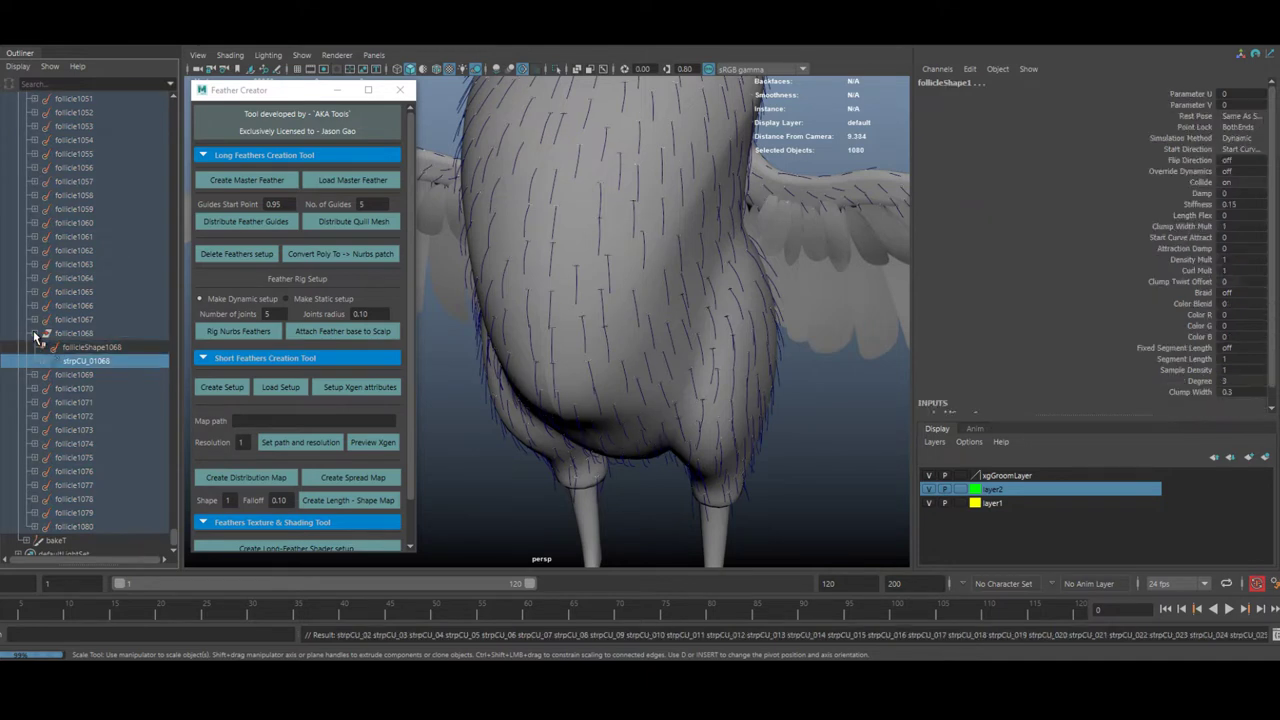
Scale all the selected strip curves uniformly to 0.048.
drag(610, 436, 611, 438)
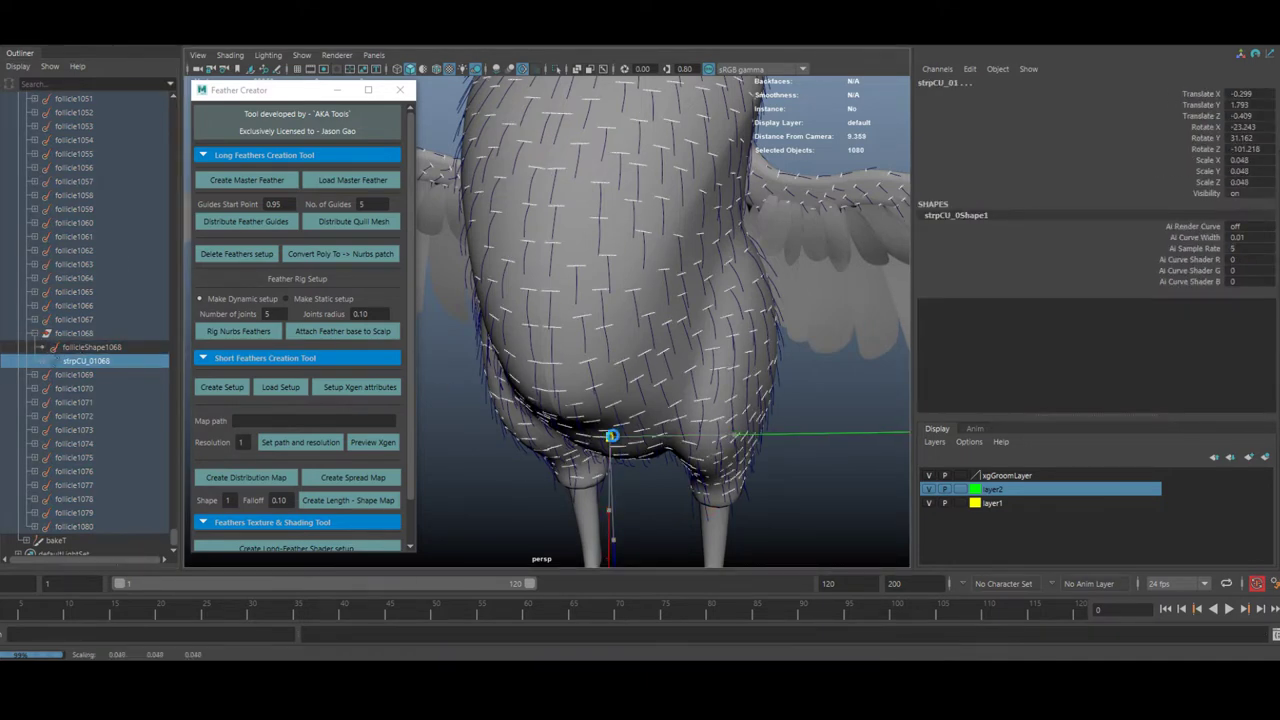
drag(607, 437, 612, 438)
drag(610, 437, 613, 438)
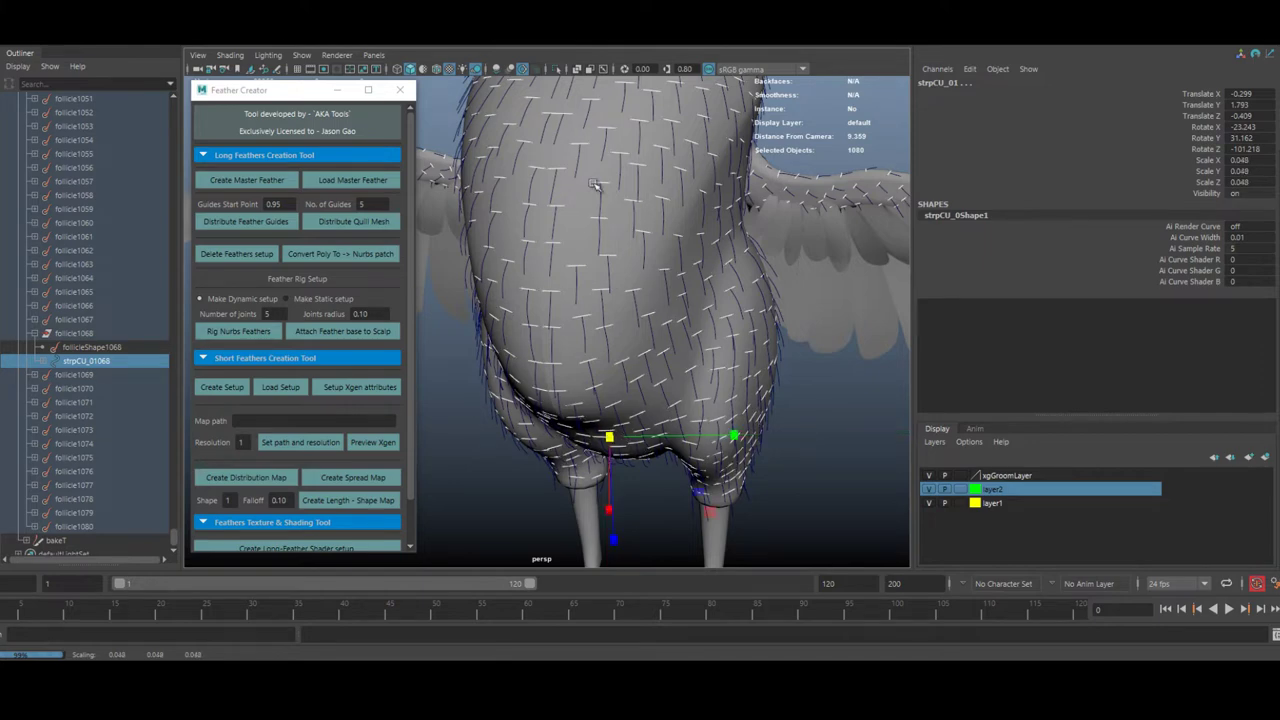
Reduce the uniform scale of all strip curves to 0.03, checking their overlap around the neck and head.
alt+middle_drag(592, 183, 572, 331)
alt+drag(572, 331, 600, 340)
alt+right_drag(610, 400, 762, 435)
alt+drag(761, 435, 634, 376)
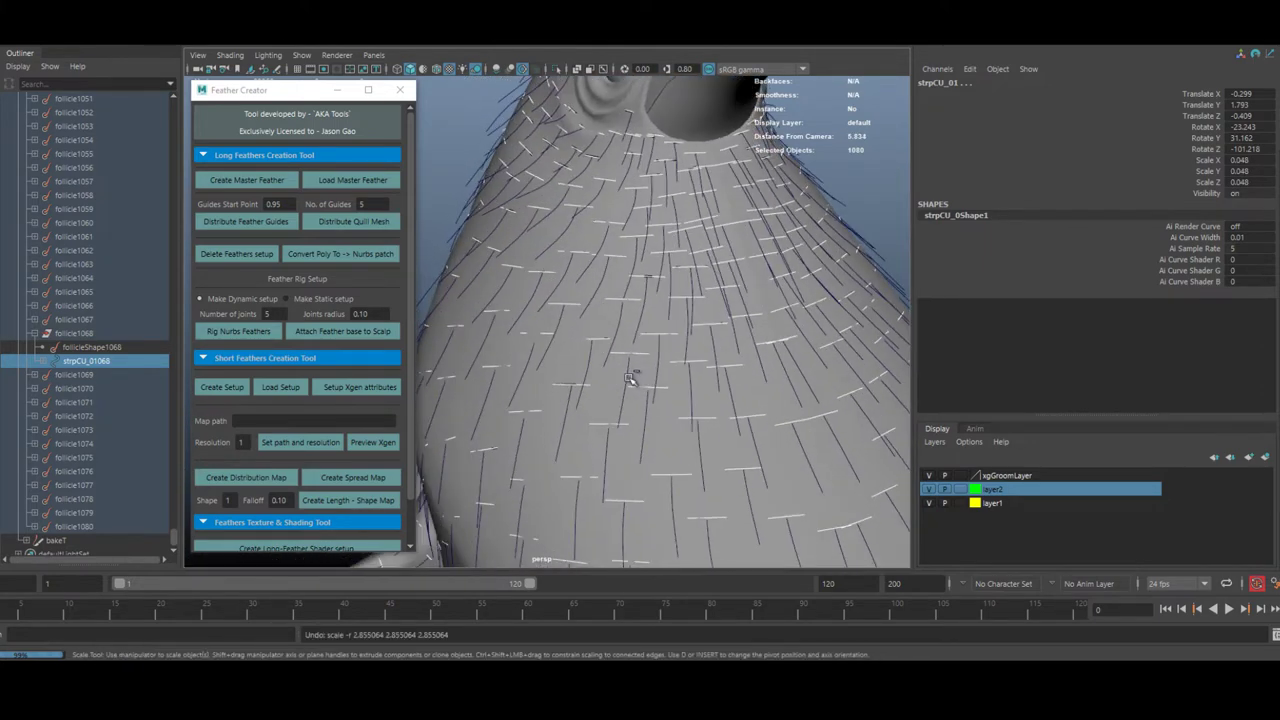
middle_drag(634, 372, 640, 355)
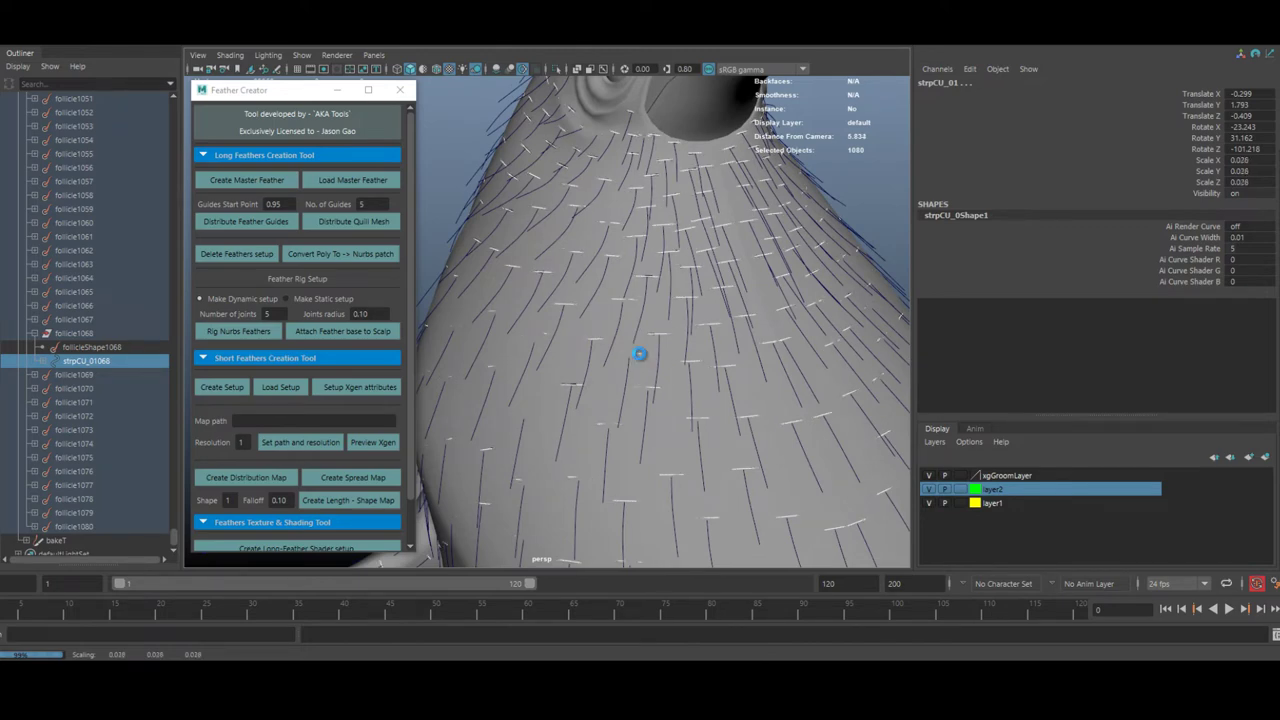
alt+right_drag(613, 224, 530, 260)
alt+drag(530, 260, 686, 374)
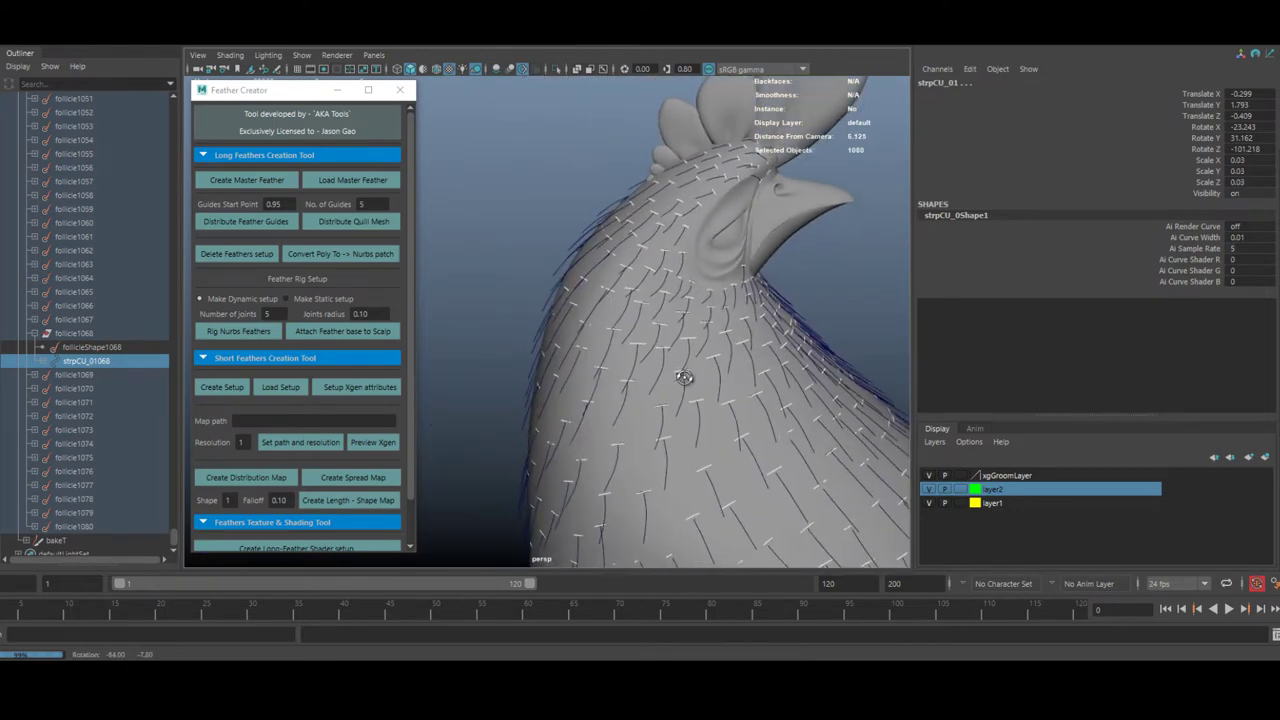
alt+right_drag(686, 374, 570, 340)
alt+drag(570, 340, 505, 255)
Deselect the strip curves and collapse the baseCUs and Geometry groups in the Outliner.
click(514, 226)
drag(174, 537, 176, 106)
click(26, 444)
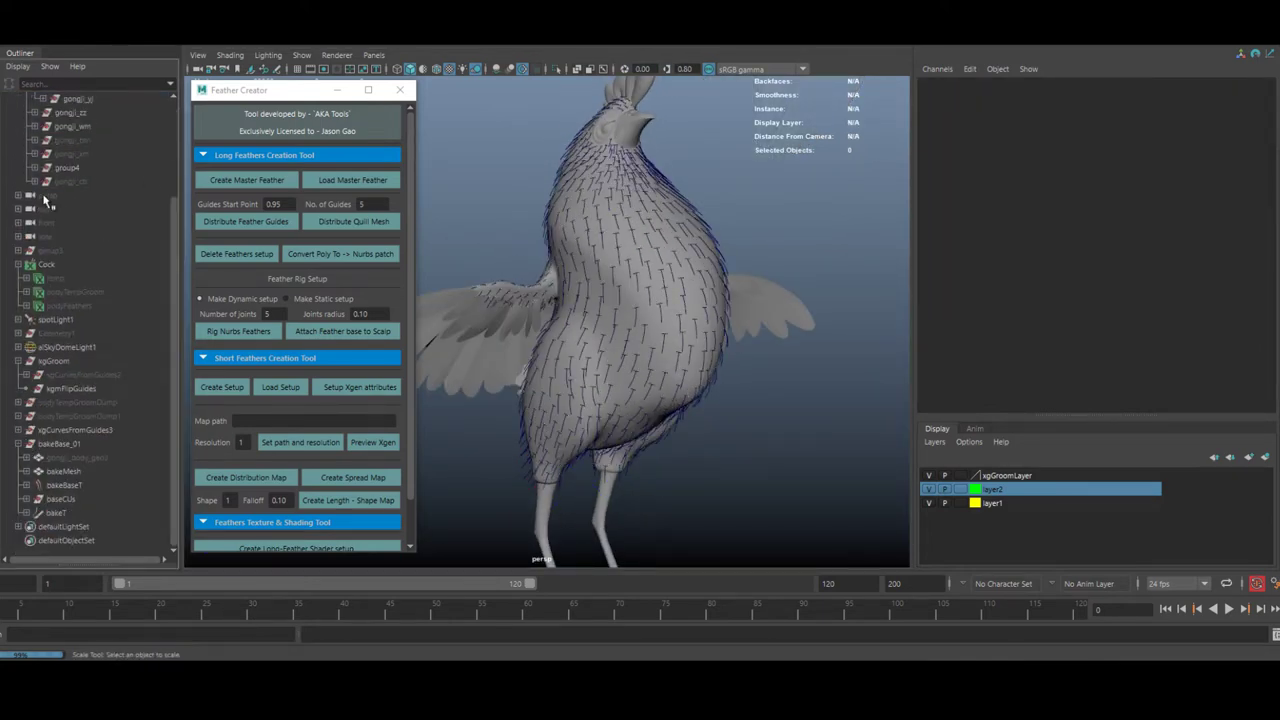
scroll(43, 200, up, 3)
click(18, 99)
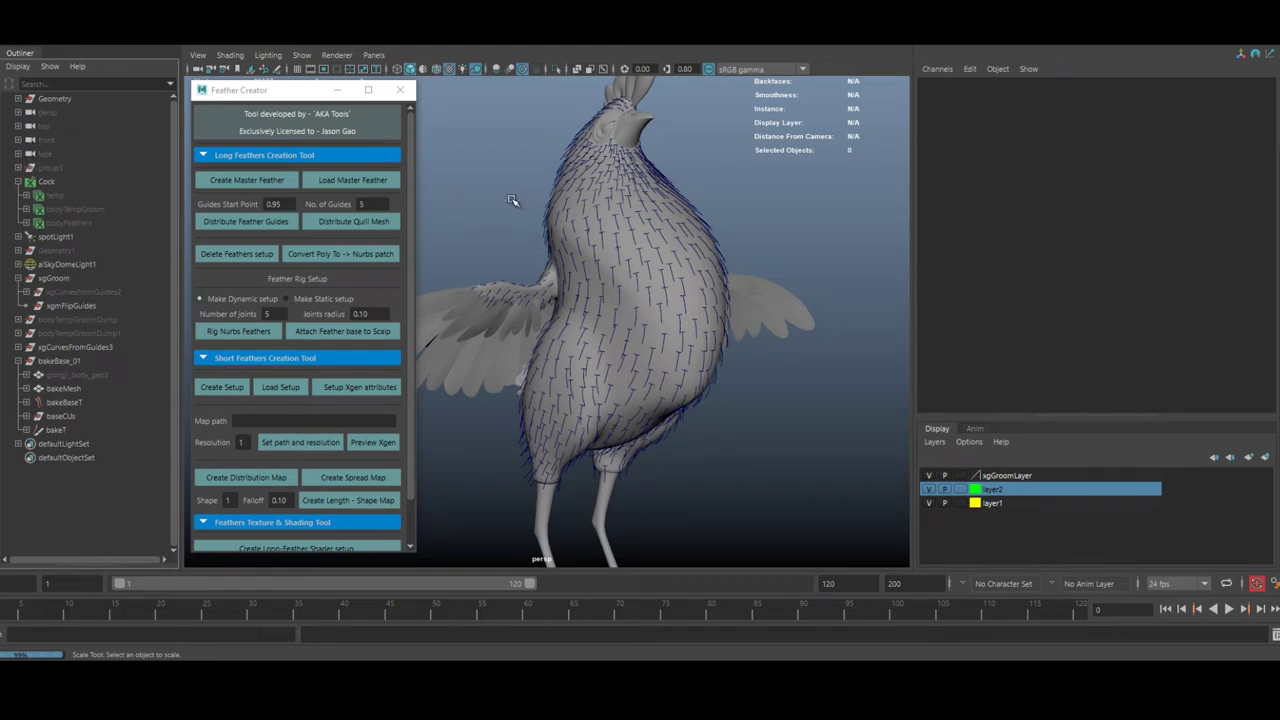
Collapse the bakeBase_01 group, select it and load it as the current short feather setup.
alt+drag(632, 318, 546, 322)
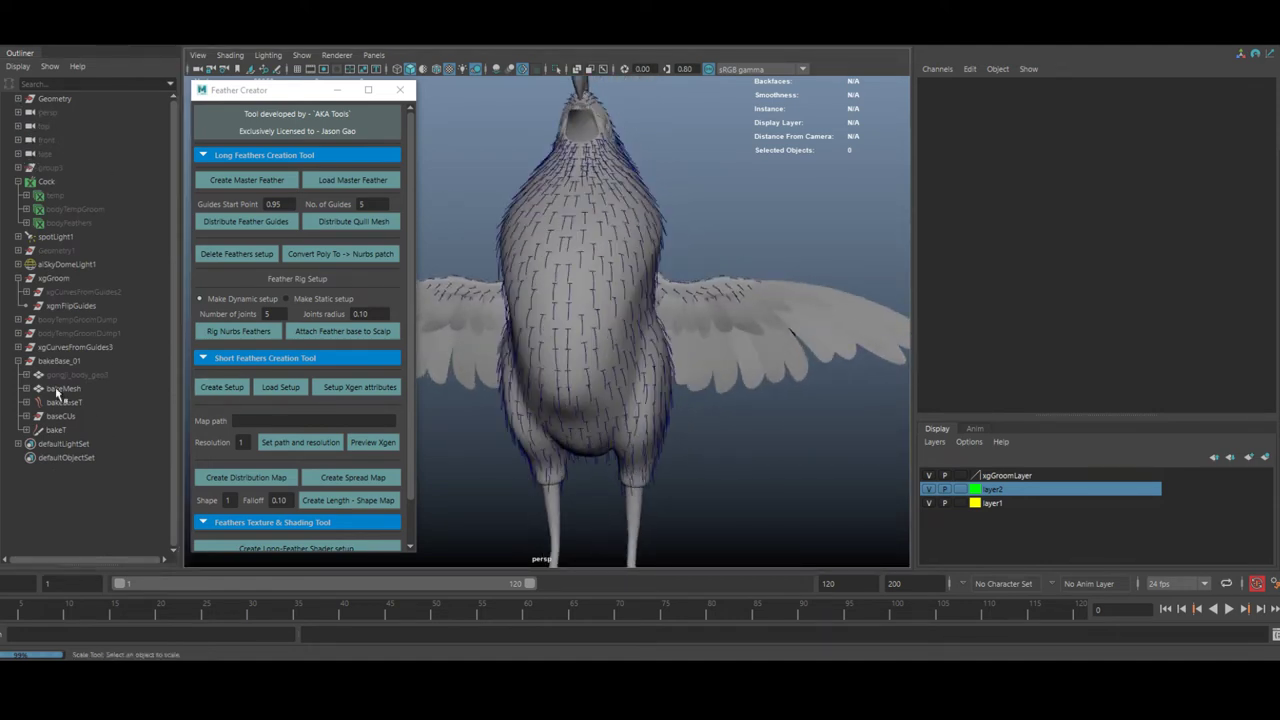
click(18, 361)
click(63, 362)
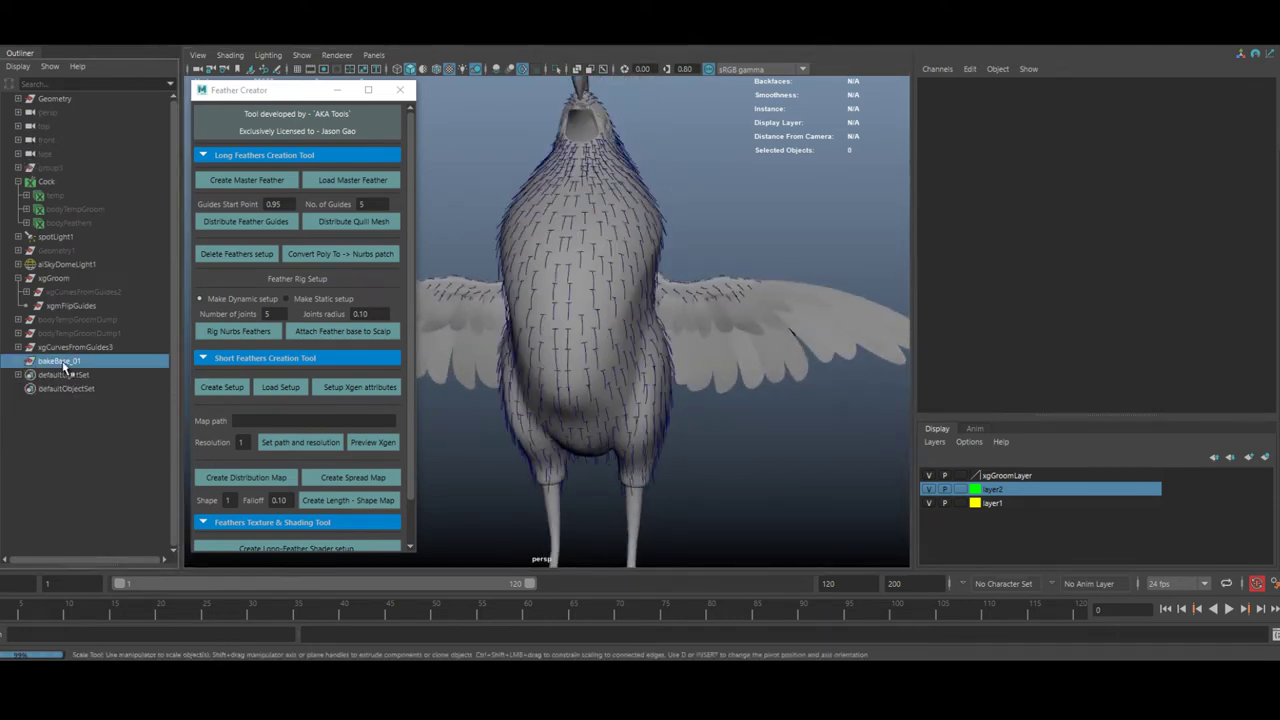
click(276, 388)
mouse_move(453, 456)
alt+mouse_down()
mouse_move(454, 434)
mouse_move(443, 449)
mouse_move(486, 444)
mouse_move(450, 446)
mouse_move(472, 444)
alt+mouse_up()
Make bodyFeathers the active XGen description, select it in the scene hierarchy and set up its XGen attributes with Feather Creator.
click(1277, 256)
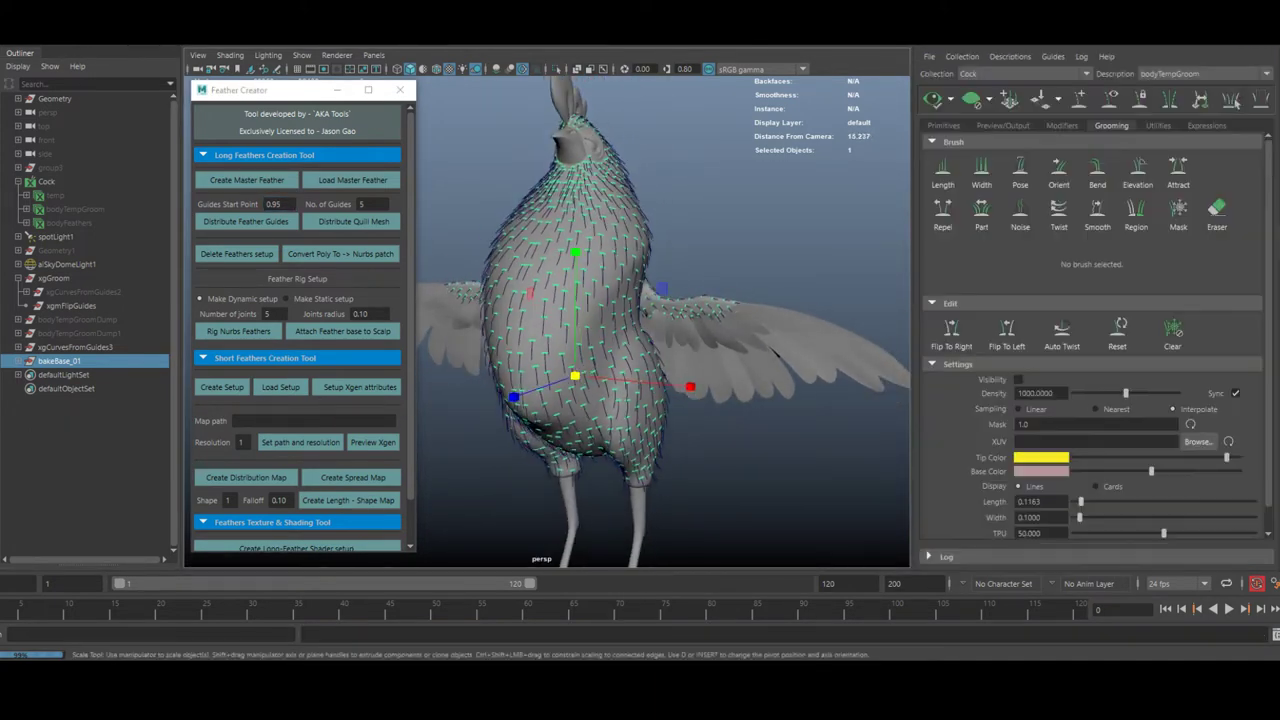
click(1214, 76)
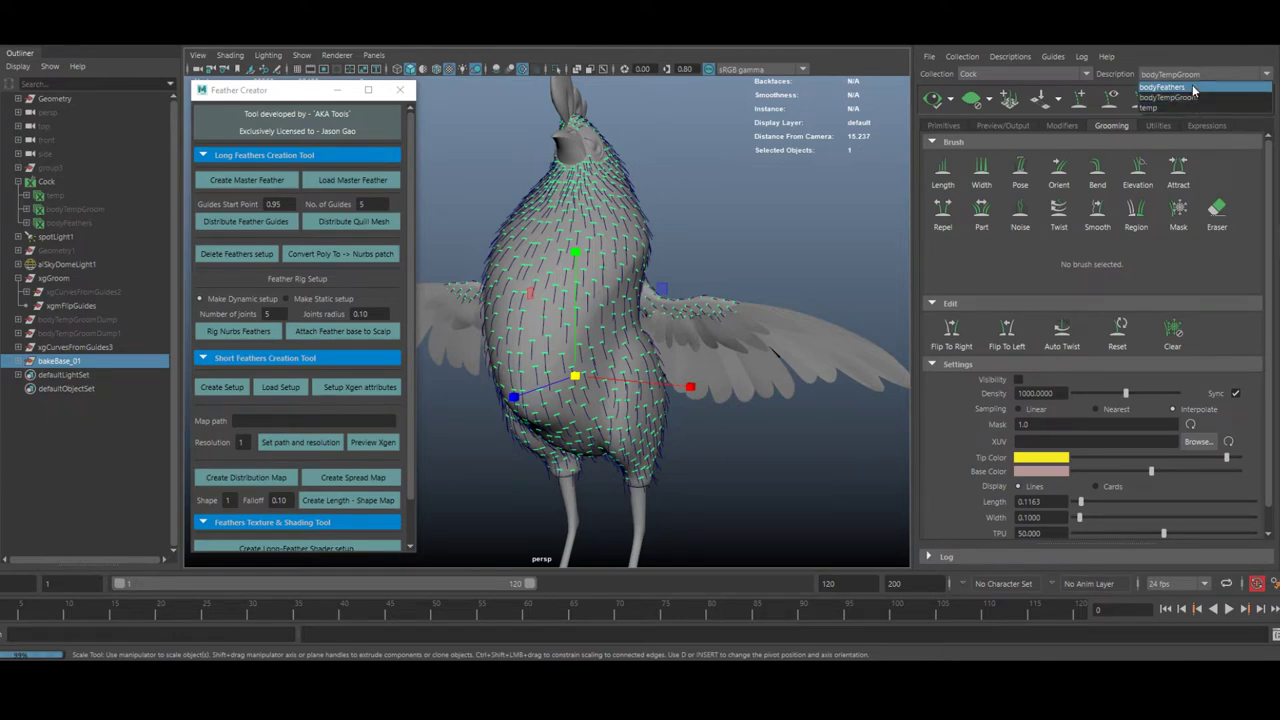
click(1193, 88)
alt+drag(806, 192, 860, 200)
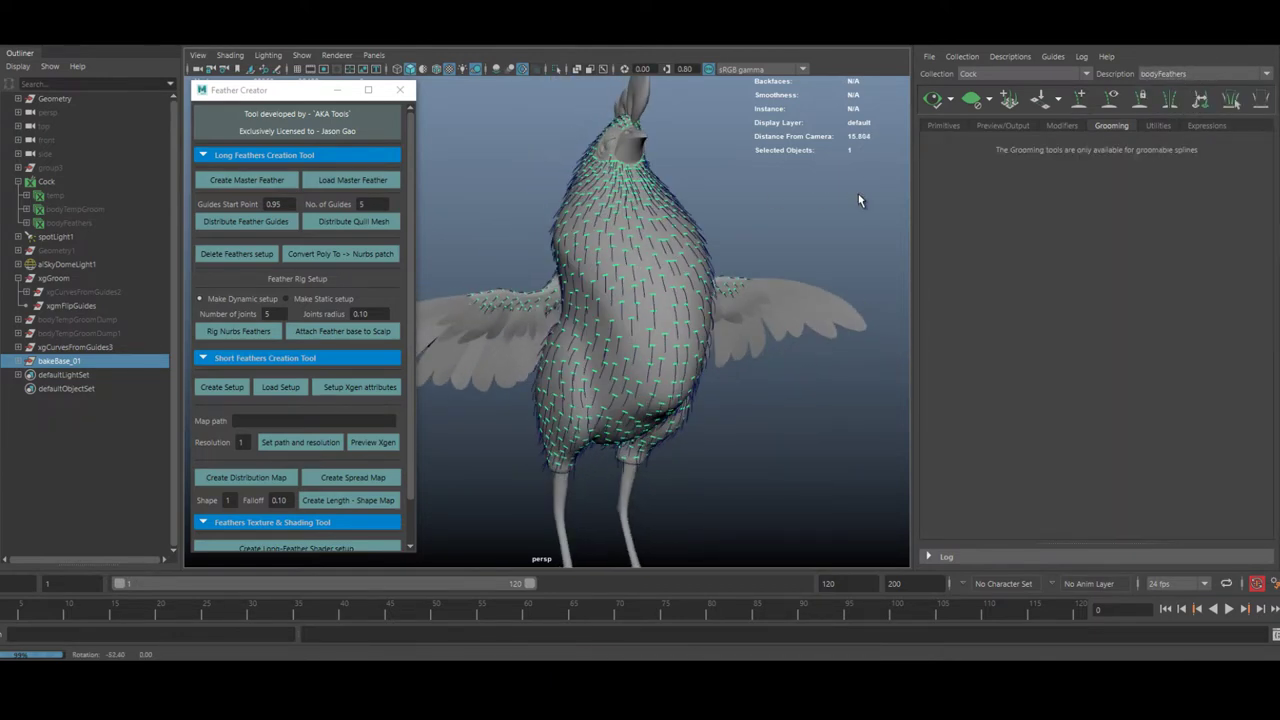
scroll(804, 232, down, 1)
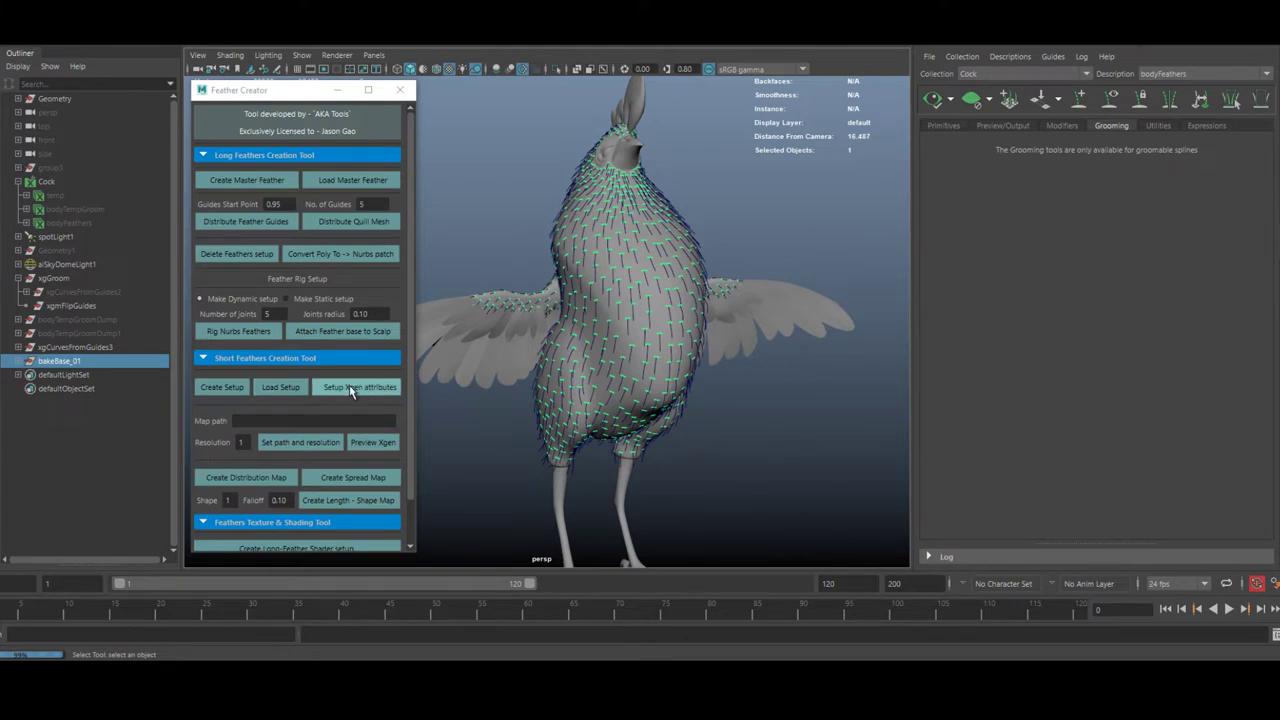
click(350, 388)
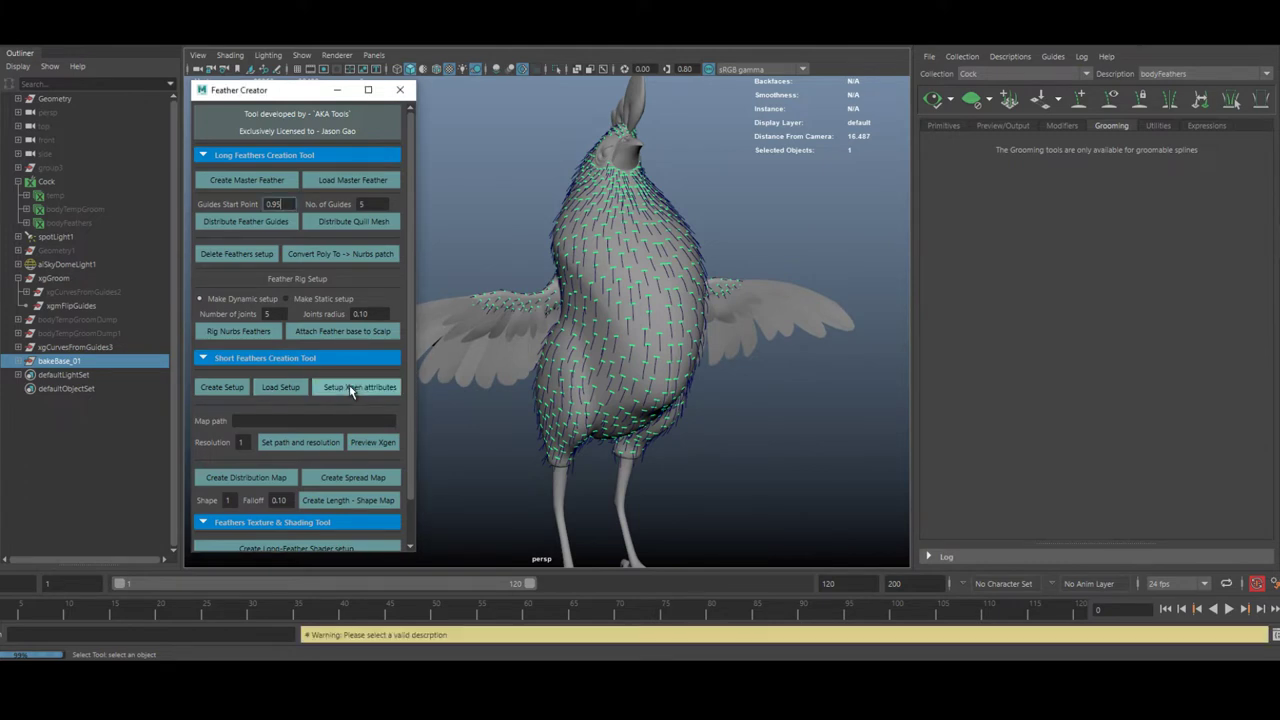
click(57, 224)
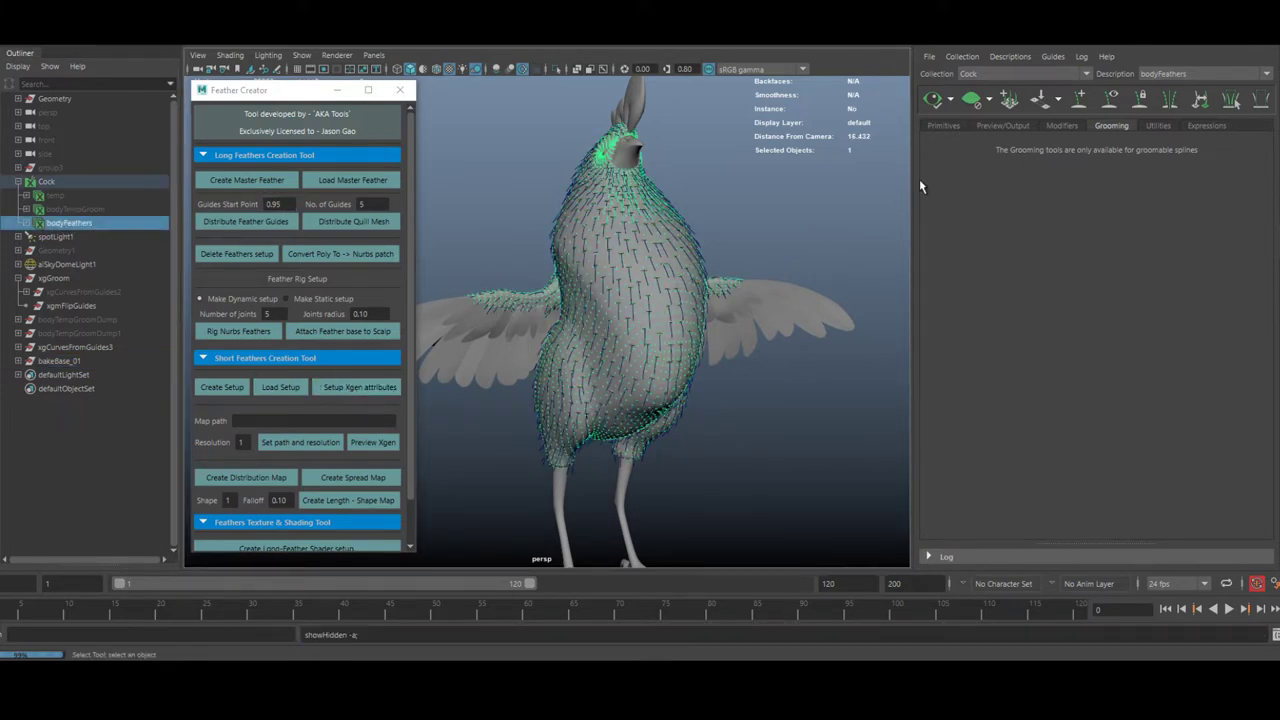
click(333, 390)
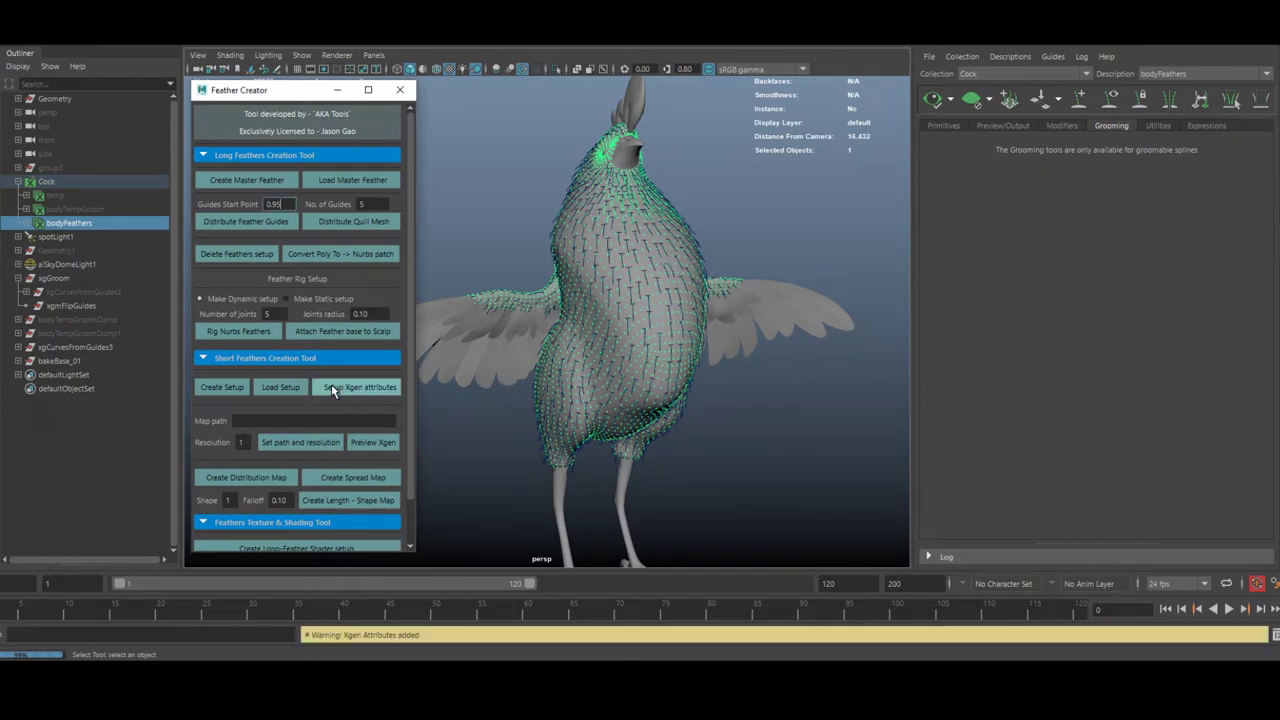
Switch to File Explorer, copy the tex folder's path and enter it as Feather Creator's map path.
alt+drag(576, 462, 490, 462)
key(alt+Tab)
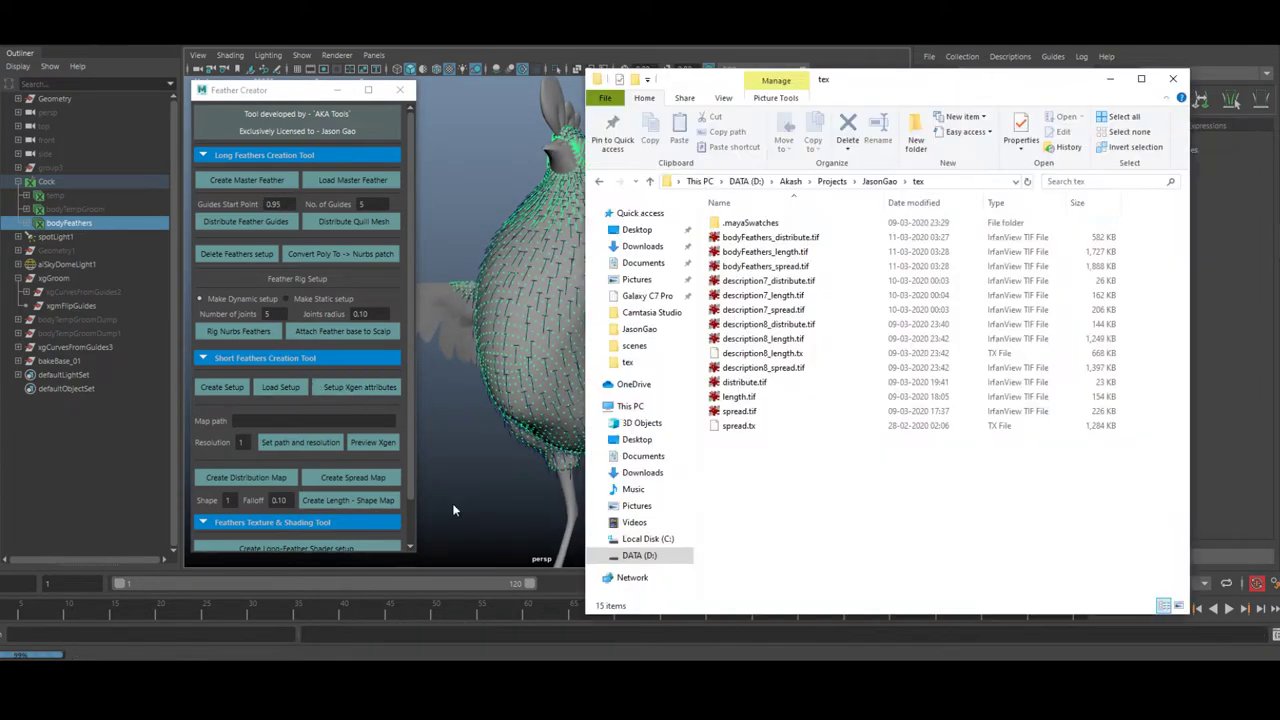
click(961, 183)
key(ctrl+c)
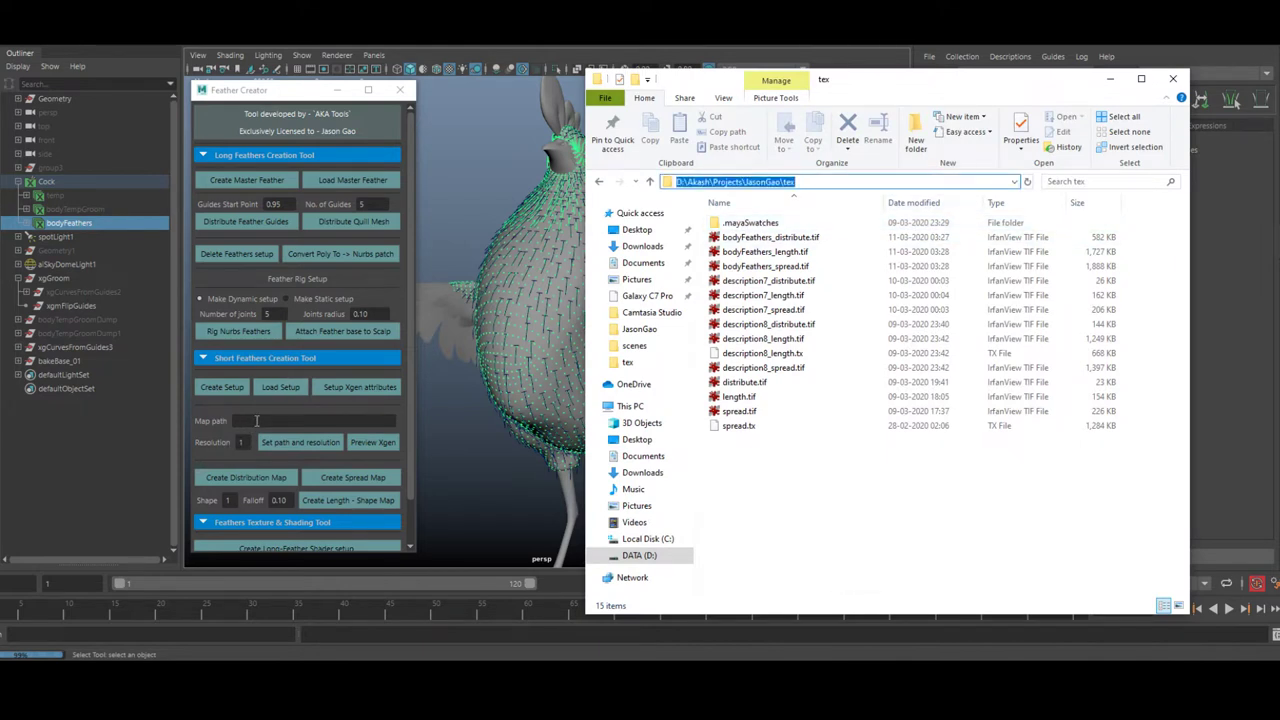
click(257, 421)
key(ctrl+v)
key(Return)
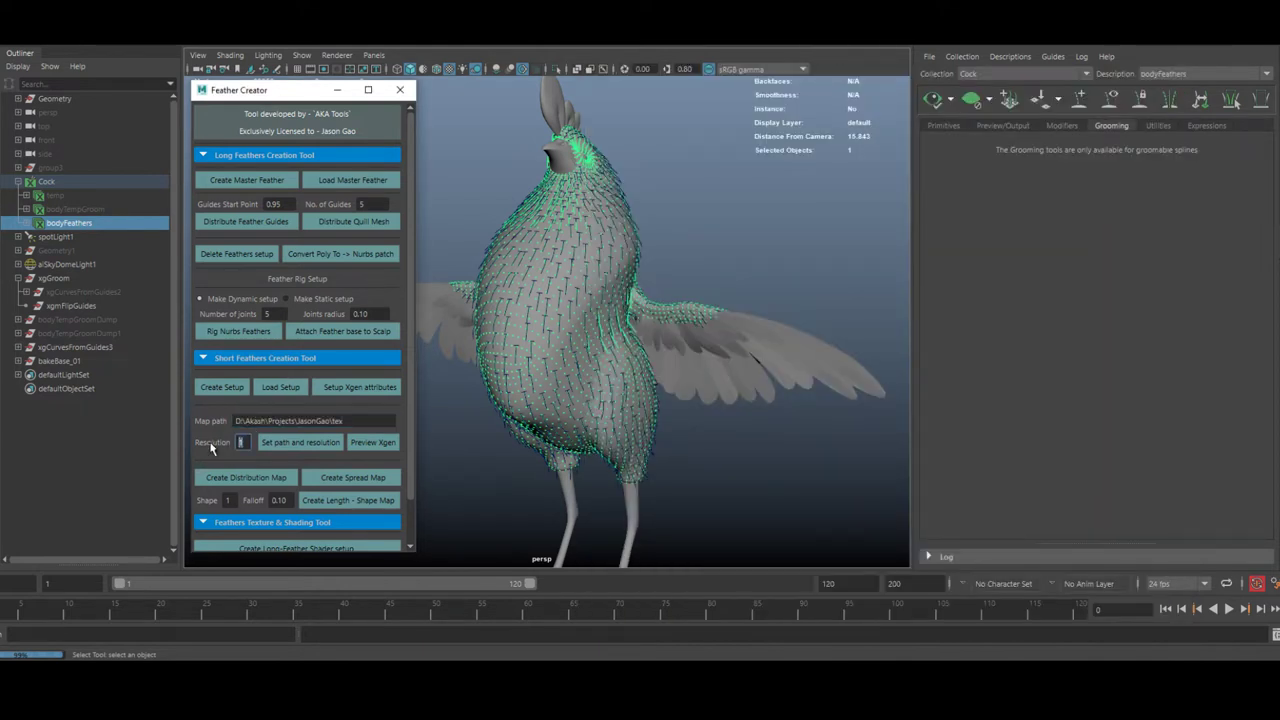
Set the map resolution to 6 and apply the map path and resolution to the bodyFeathers description.
click(281, 447)
text(6)
click(271, 448)
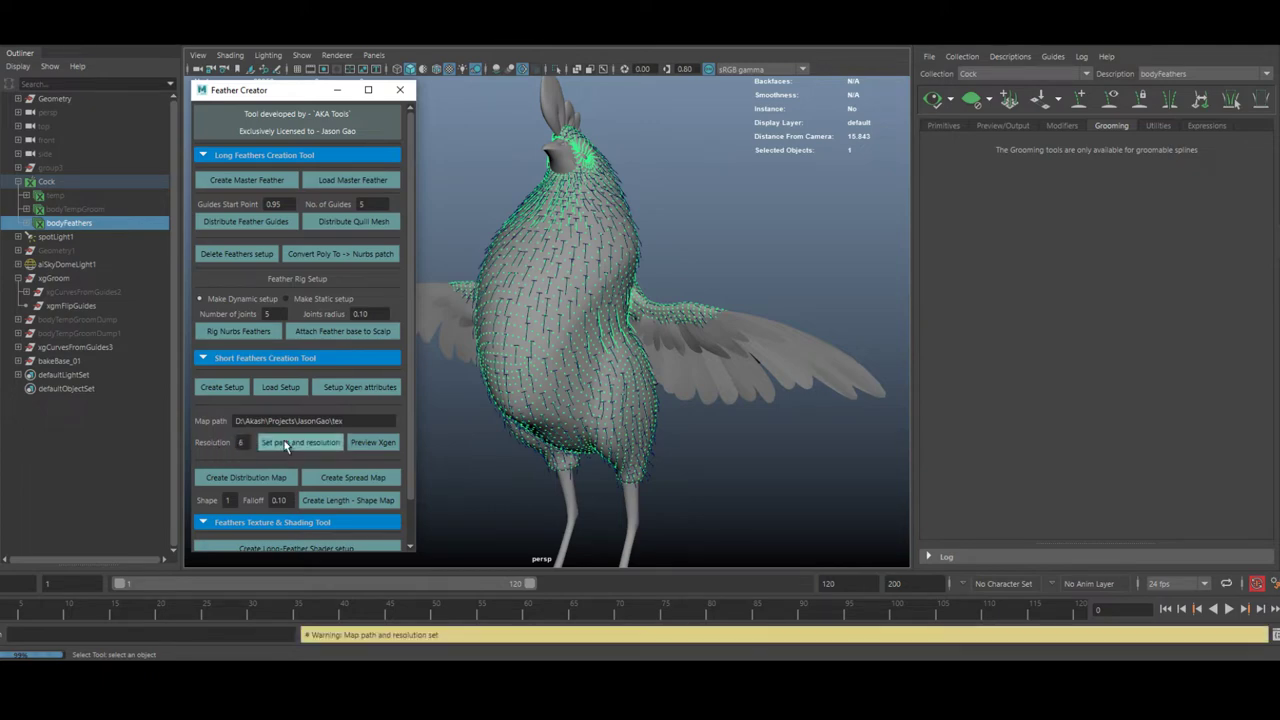
Hide the xgCurvesFromGuides3 curve group so only the short strip curves show on the body.
click(746, 220)
alt+drag(616, 318, 594, 310)
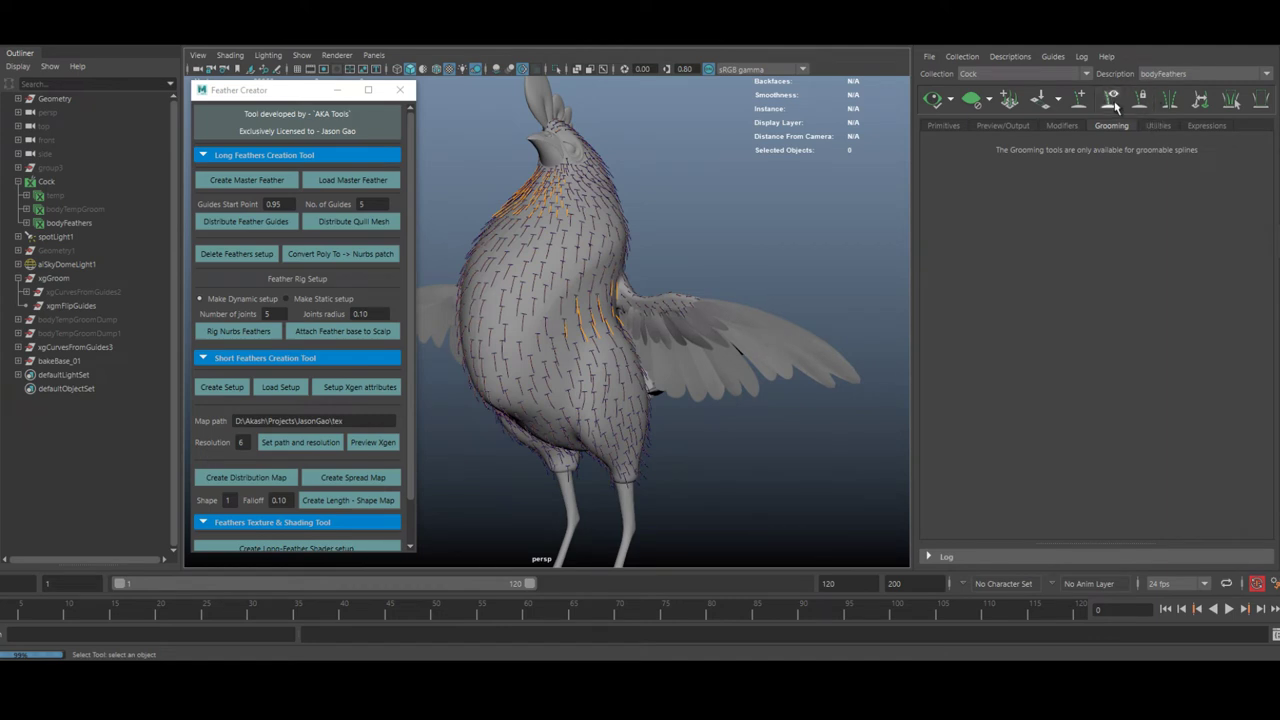
click(85, 348)
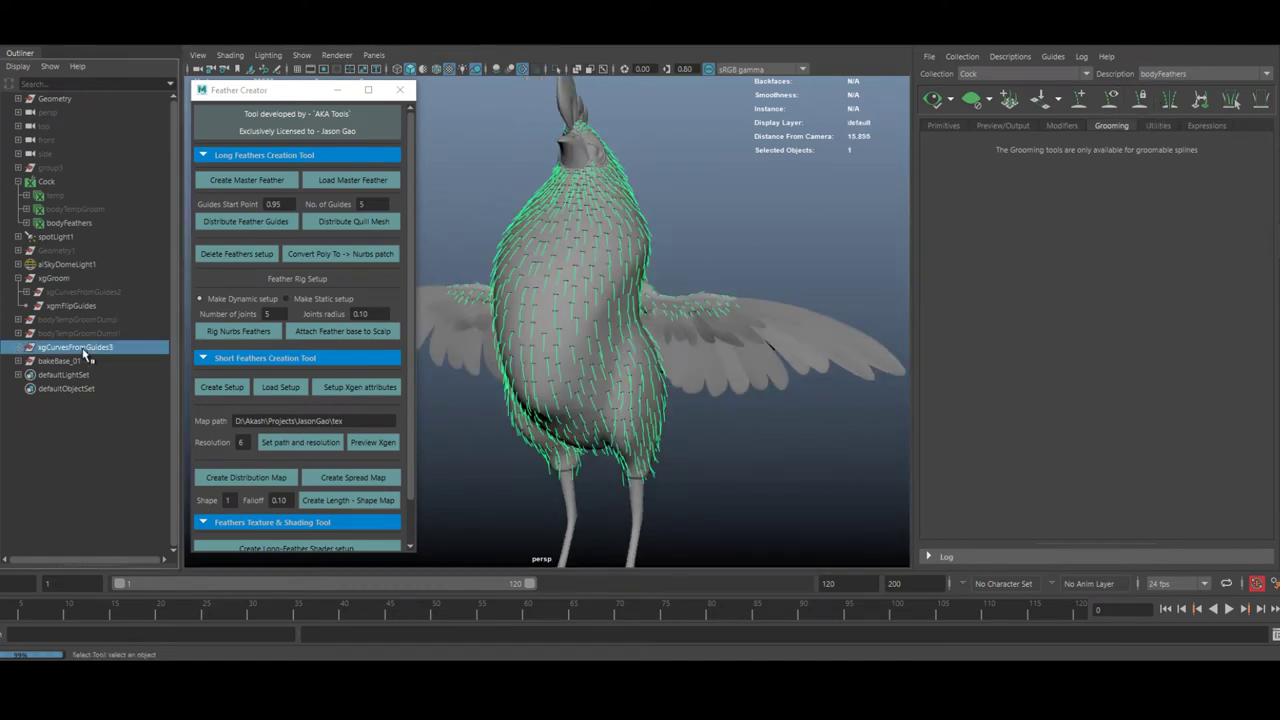
key(ctrl+h)
alt+drag(599, 360, 563, 331)
mouse_move(563, 331)
alt+right_down()
mouse_move(760, 354)
mouse_move(1044, 361)
mouse_move(540, 329)
mouse_move(555, 339)
alt+right_up()
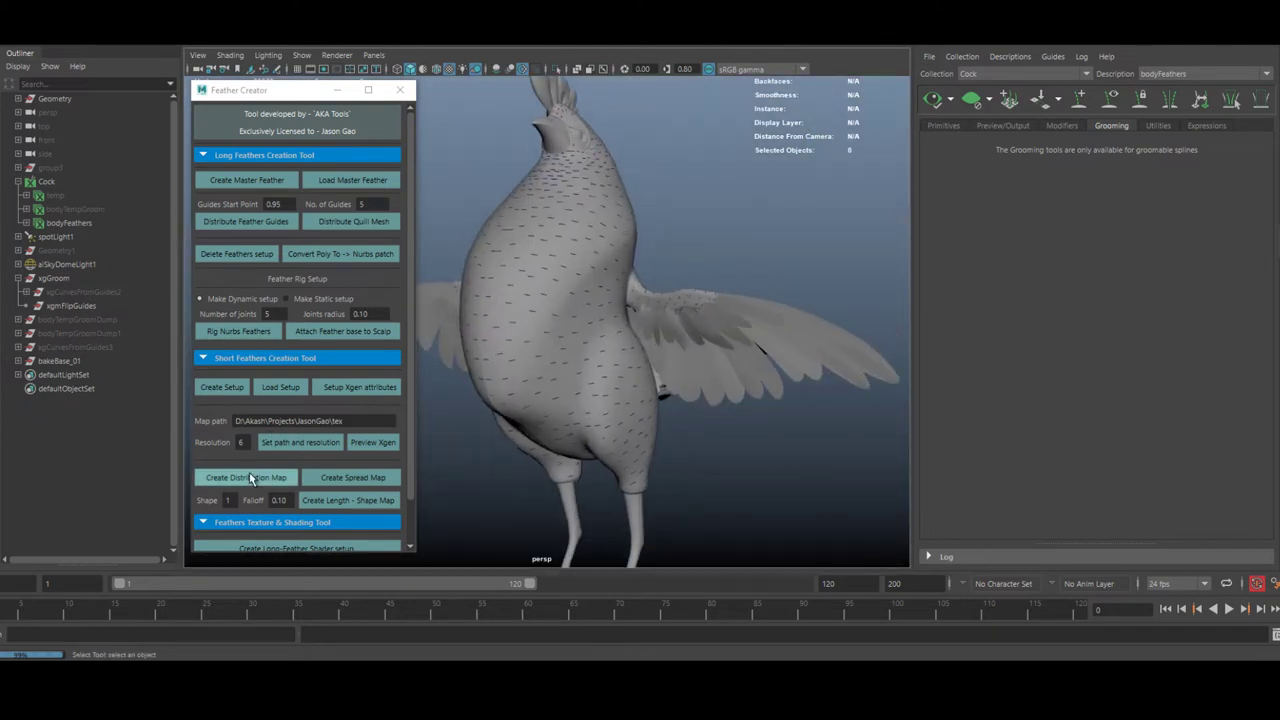
Select the bodyFeathers description and bake its distribution map.
alt+right_drag(762, 443, 694, 442)
alt+drag(694, 442, 674, 419)
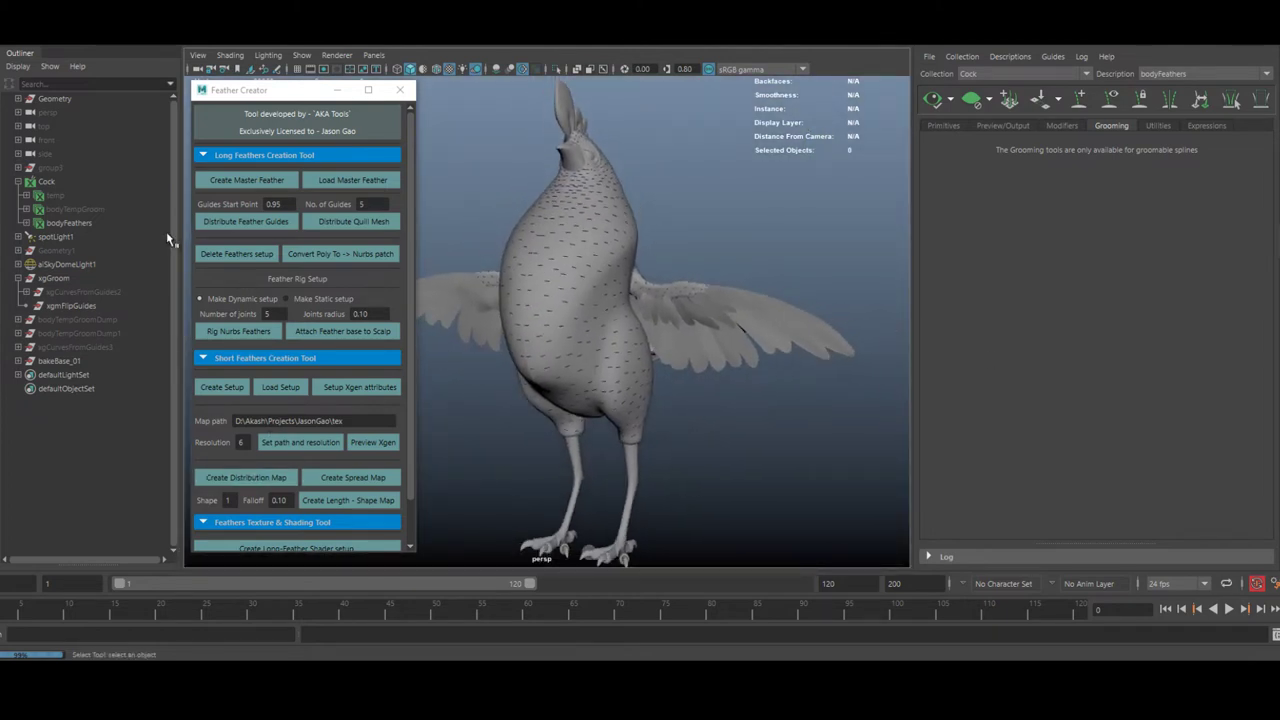
click(70, 223)
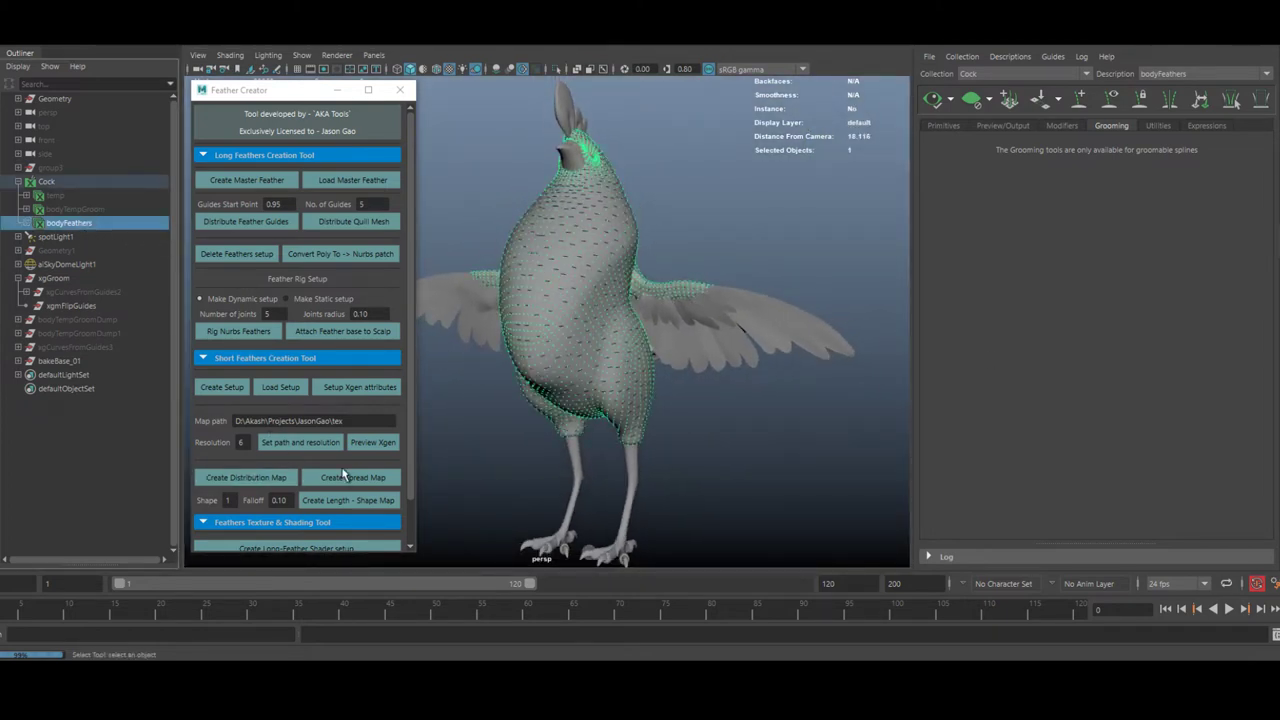
click(248, 482)
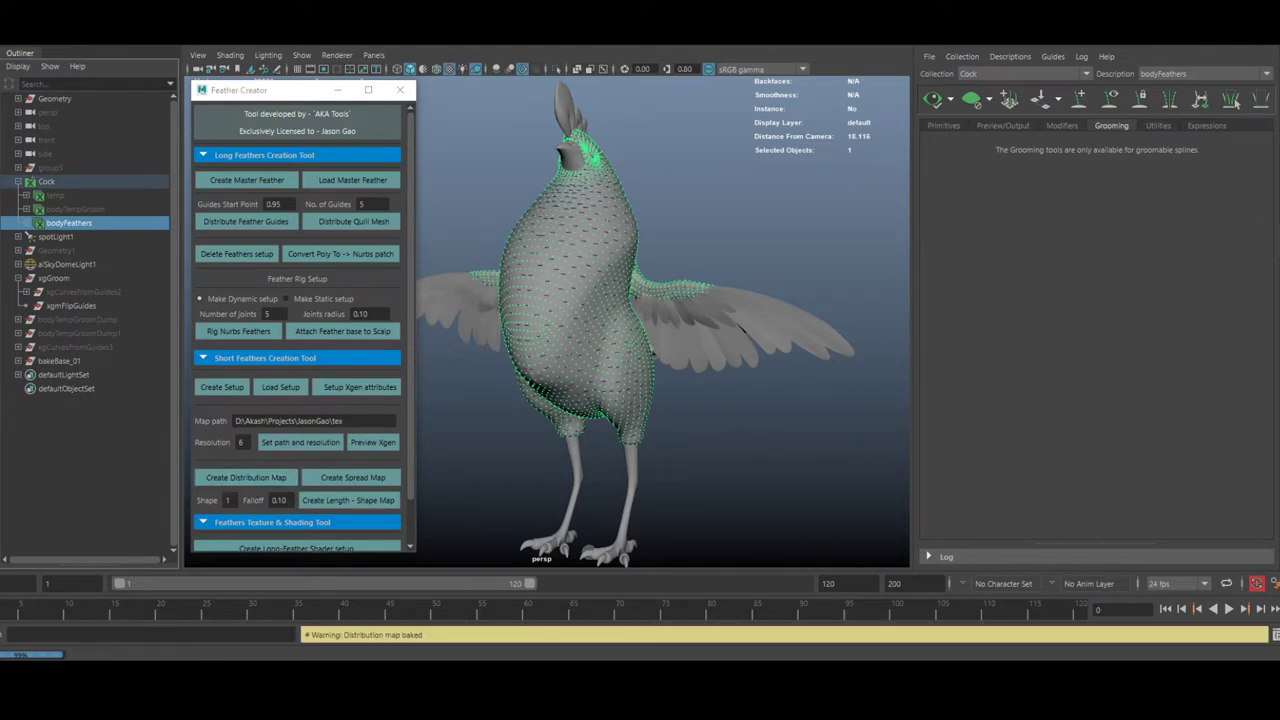
Switch to File Explorer, open bodyFeathers_distribute.tif to examine the strip distribution, and return to Maya.
key(alt+Tab)
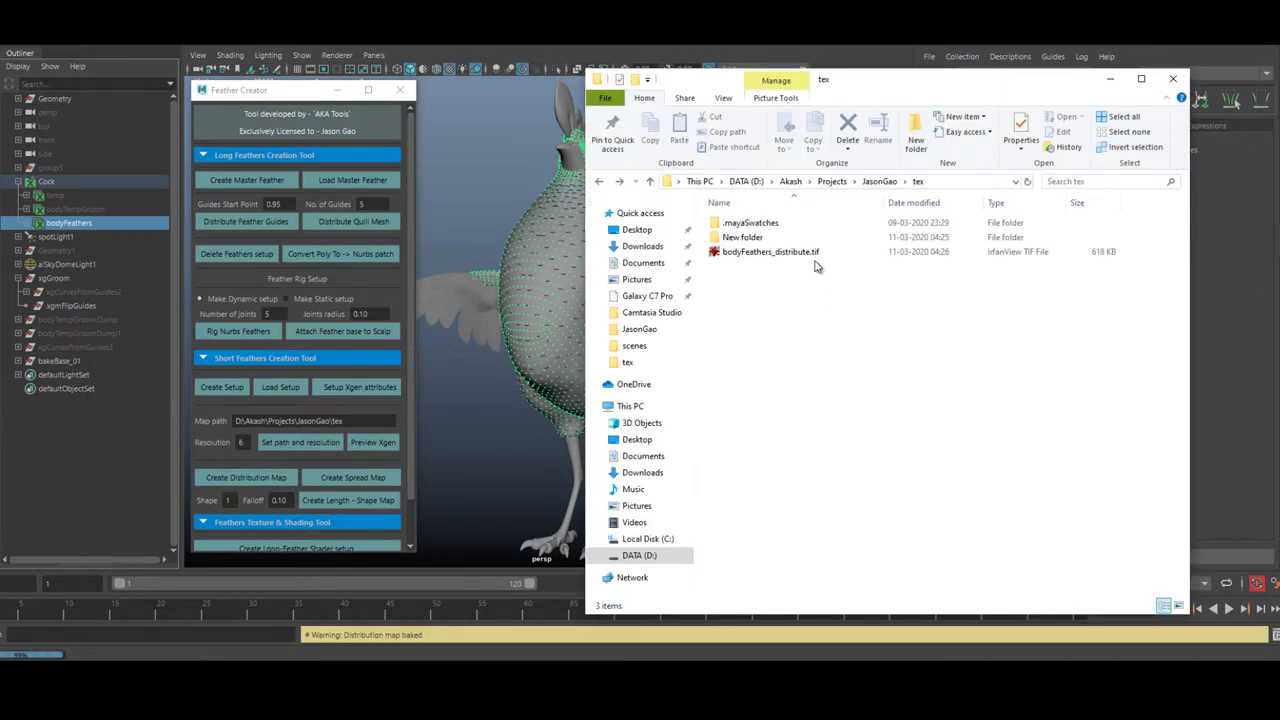
double_click(795, 252)
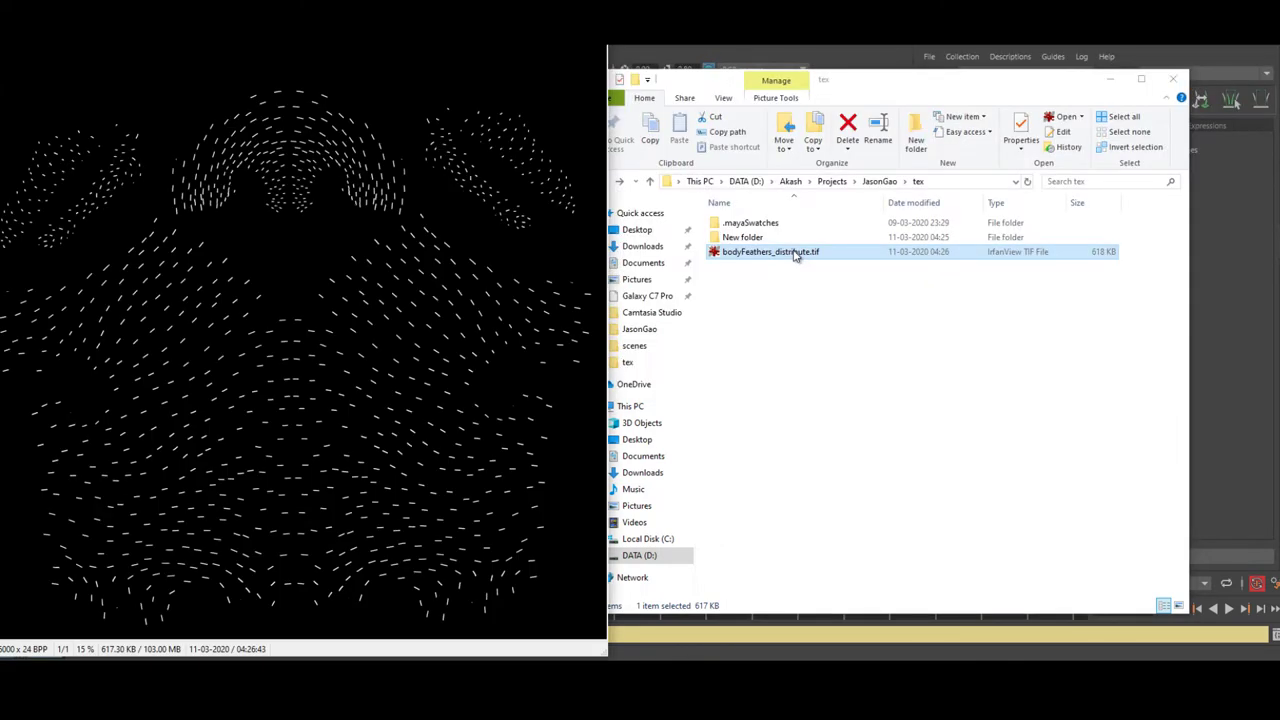
key(Escape)
key(alt+Tab)
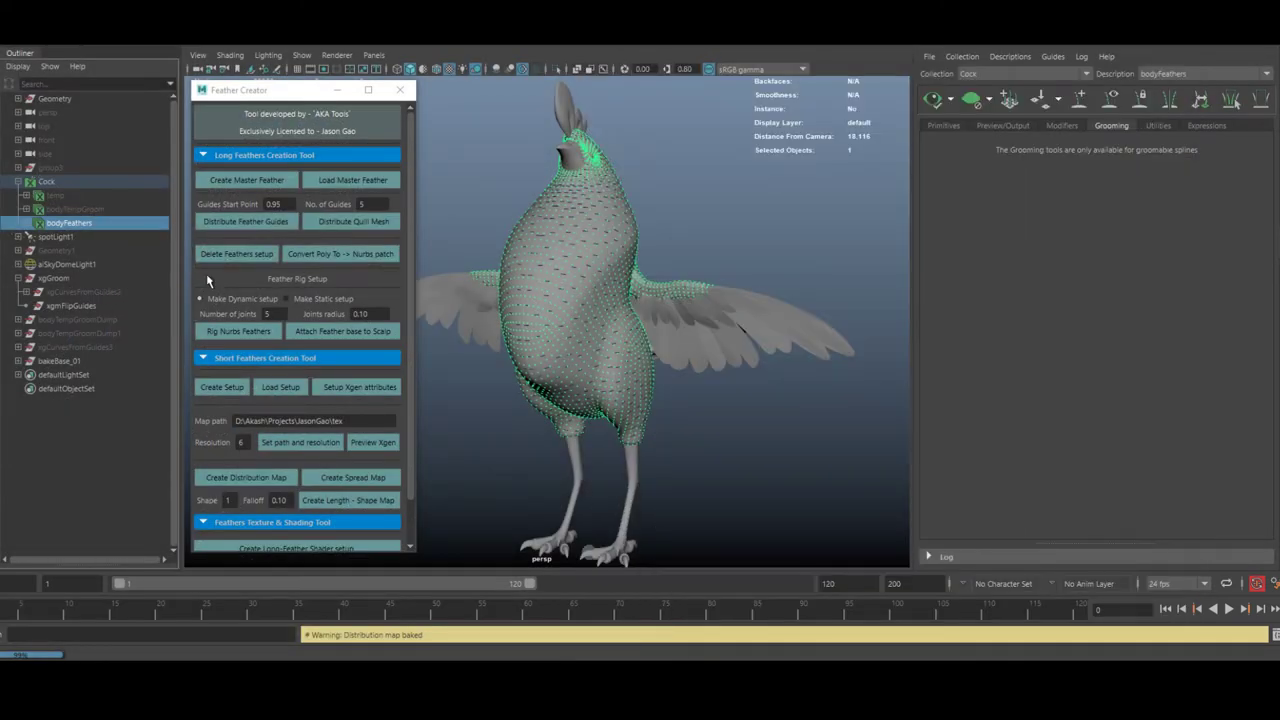
Bake the spread map for bodyFeathers and open bodyFeathers_spread.tif from the tex folder for inspection.
click(362, 478)
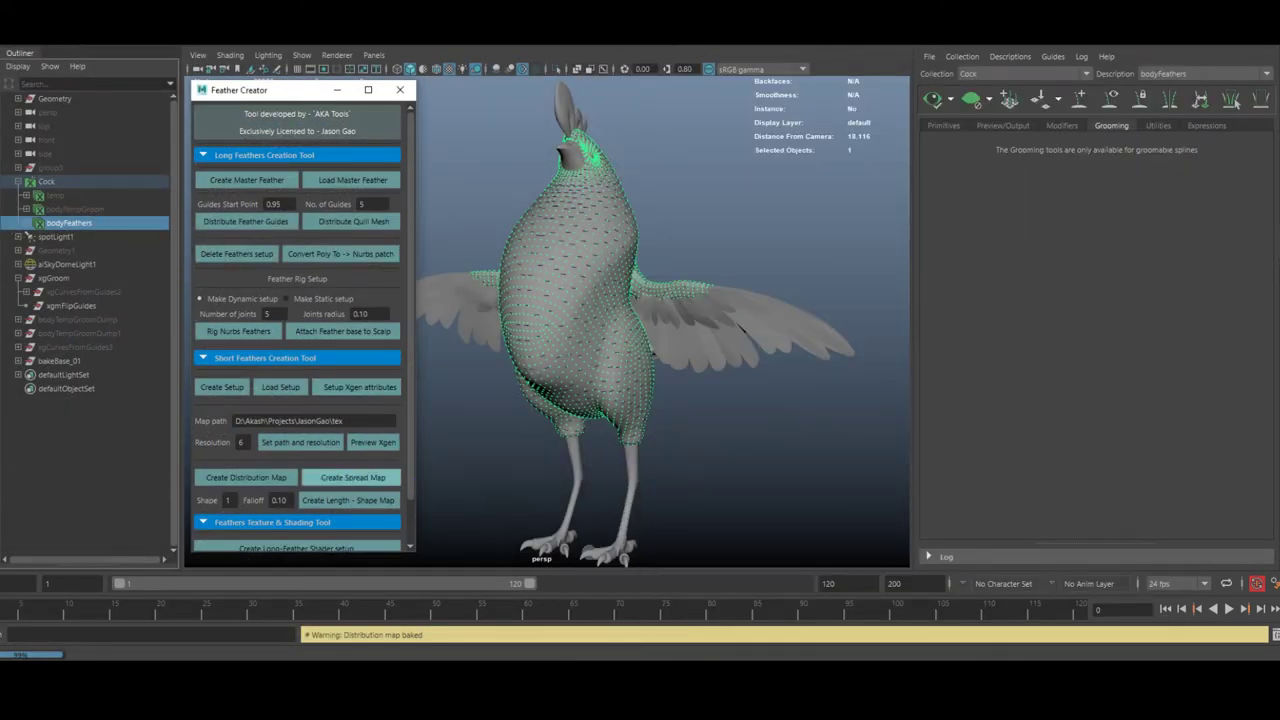
alt+drag(514, 440, 563, 420)
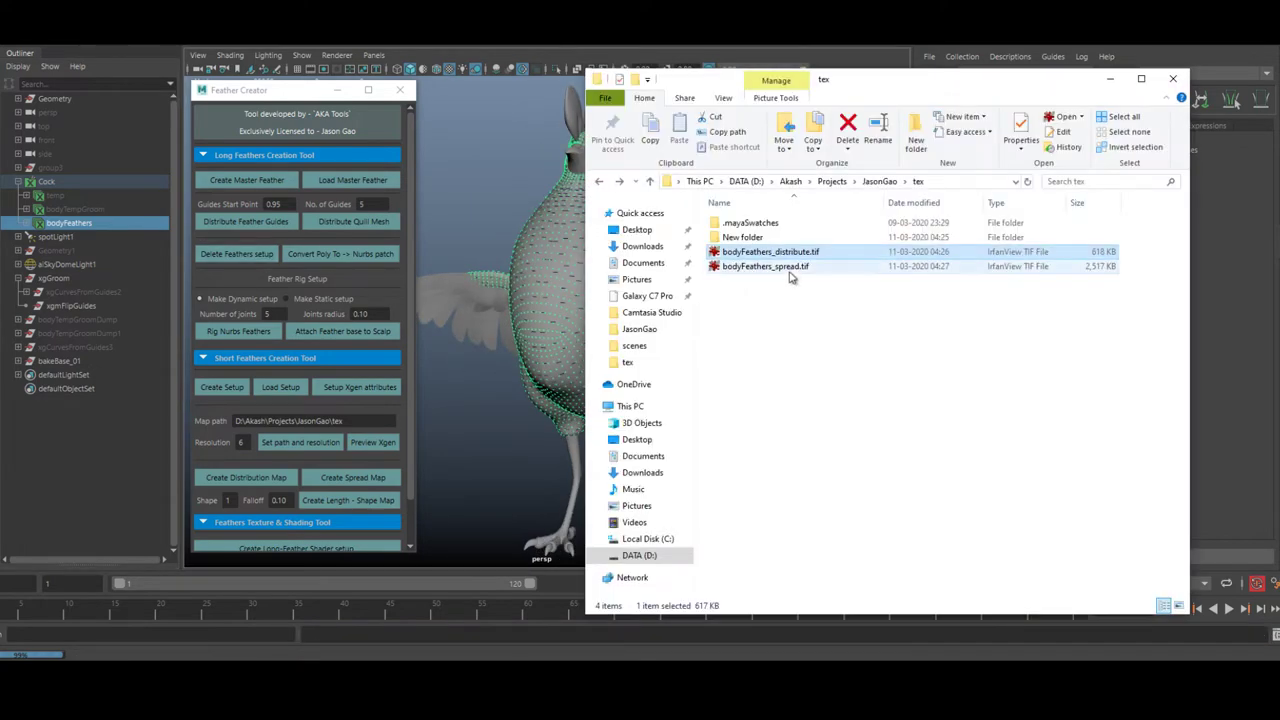
double_click(790, 268)
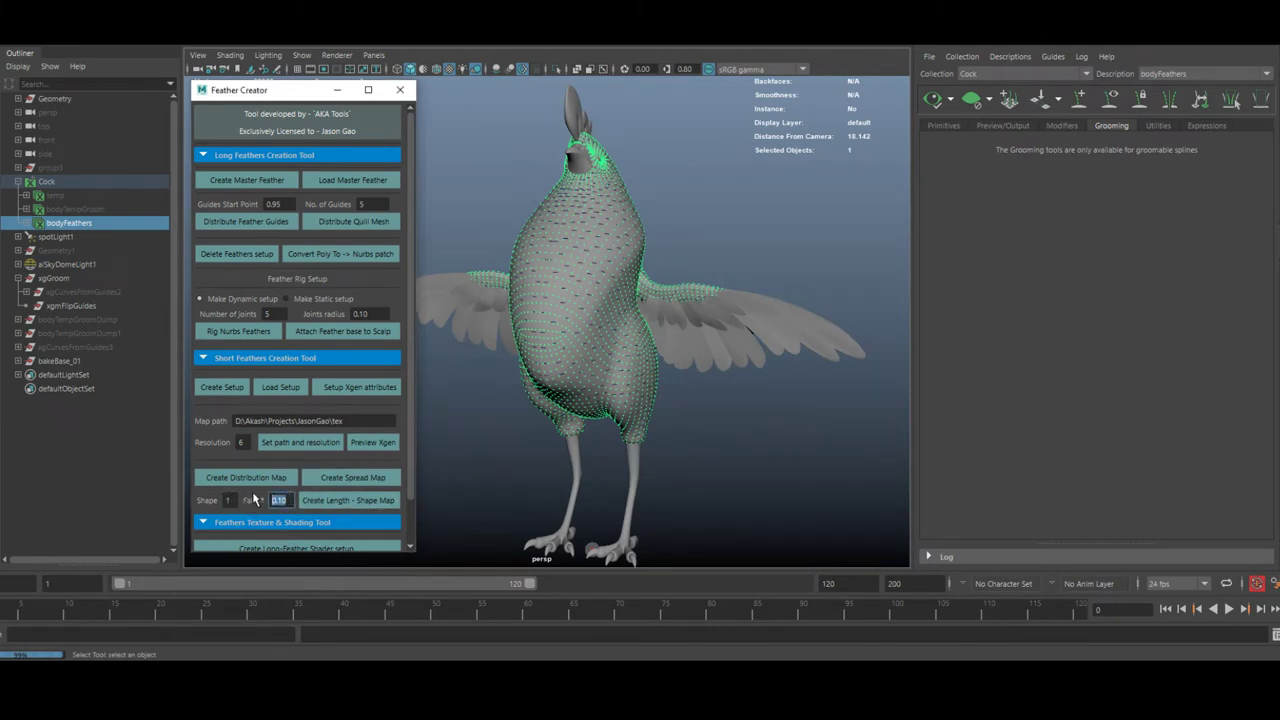
Bake the length and shape map with a falloff of 0.20, and preview the bodyFeathers description from its XGen primitive settings.
key(Return)
click(337, 503)
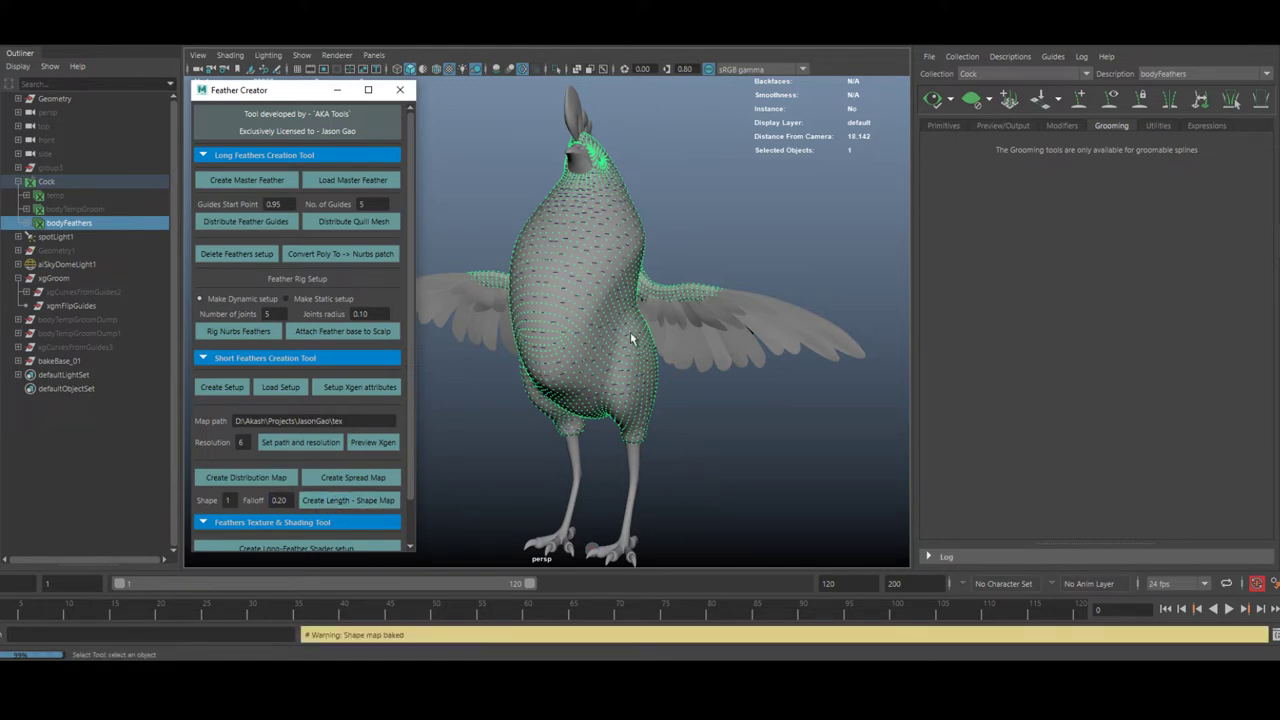
click(943, 127)
click(935, 100)
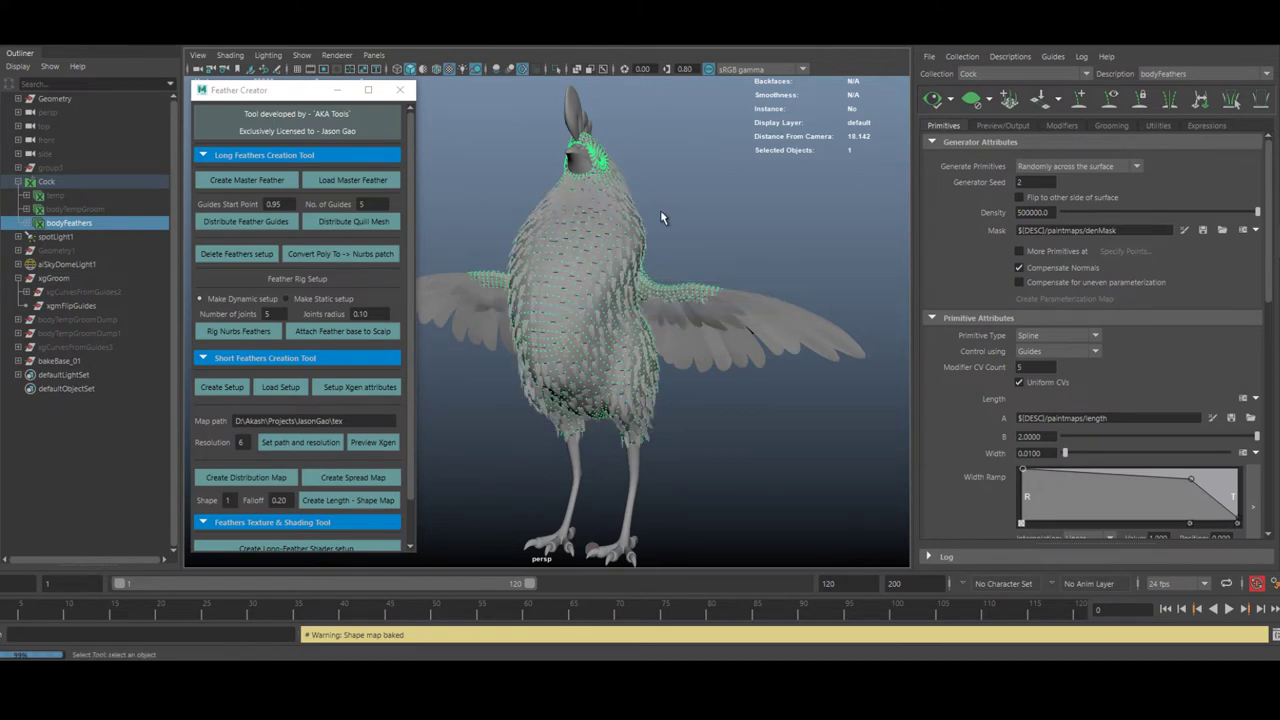
Deselect the description and examine the previewed feathers up close around the rooster's chest and belly.
alt+right_drag(538, 283, 700, 298)
alt+drag(700, 298, 848, 315)
alt+middle_drag(848, 317, 792, 291)
click(790, 276)
alt+drag(790, 276, 669, 283)
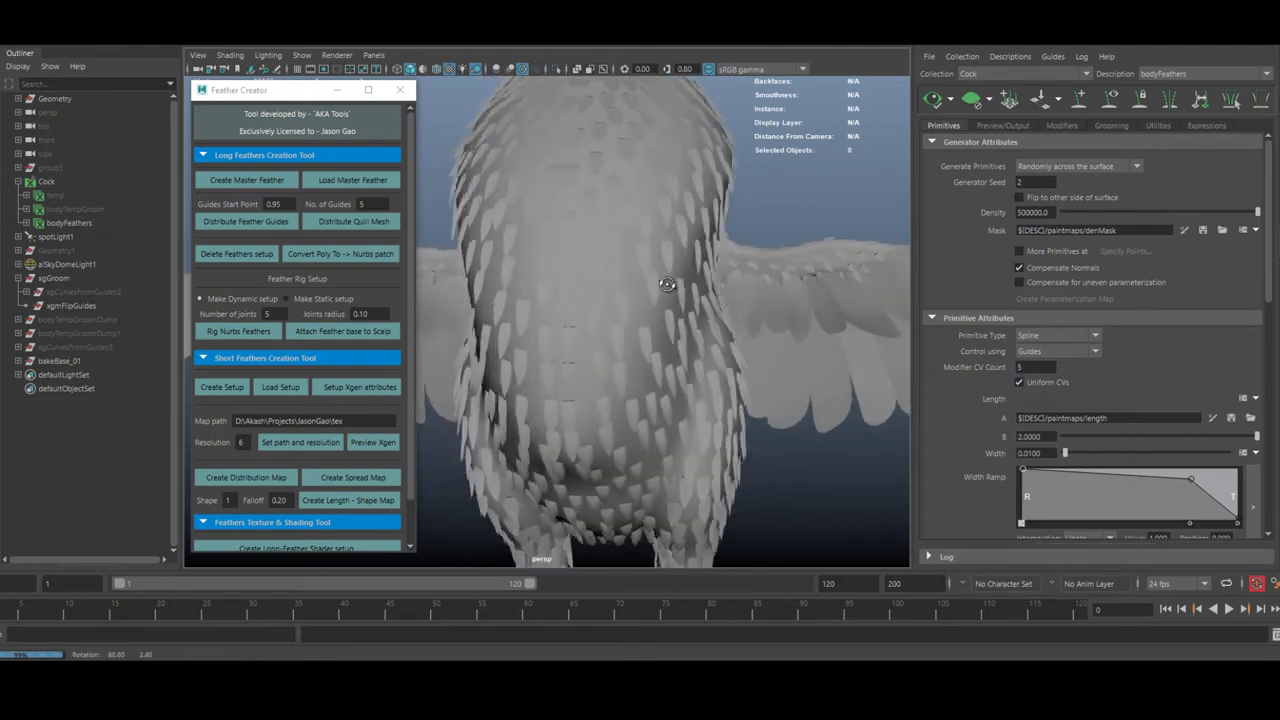
alt+right_drag(669, 283, 600, 374)
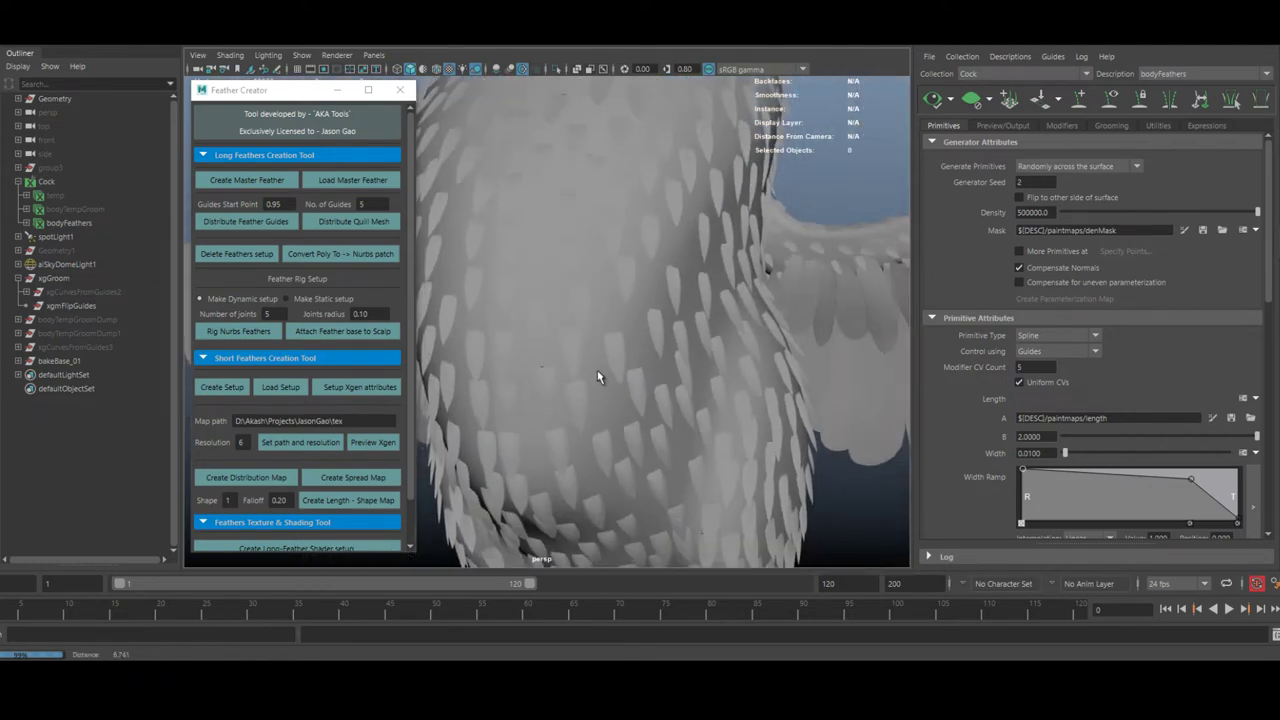
Try a Spread value of about -66.2 in the primitive attributes, return it to -100, and refresh the feather preview.
scroll(975, 405, down, 5)
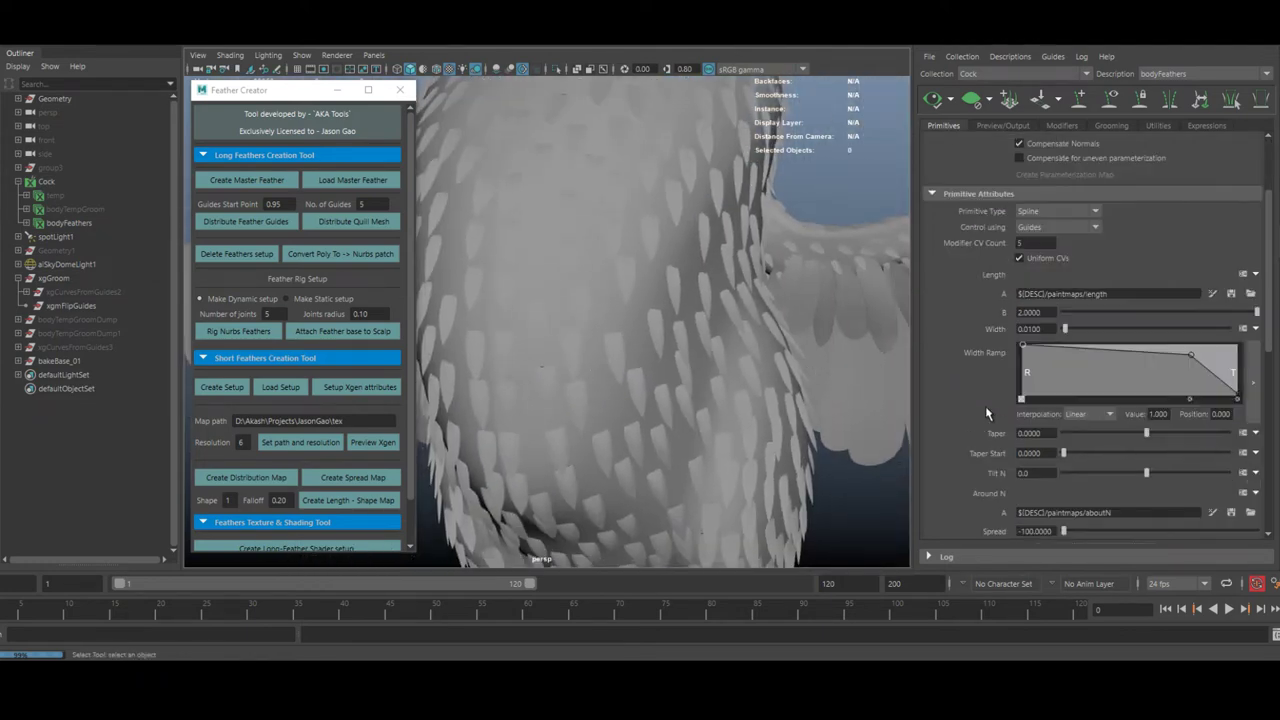
drag(1064, 450, 1091, 451)
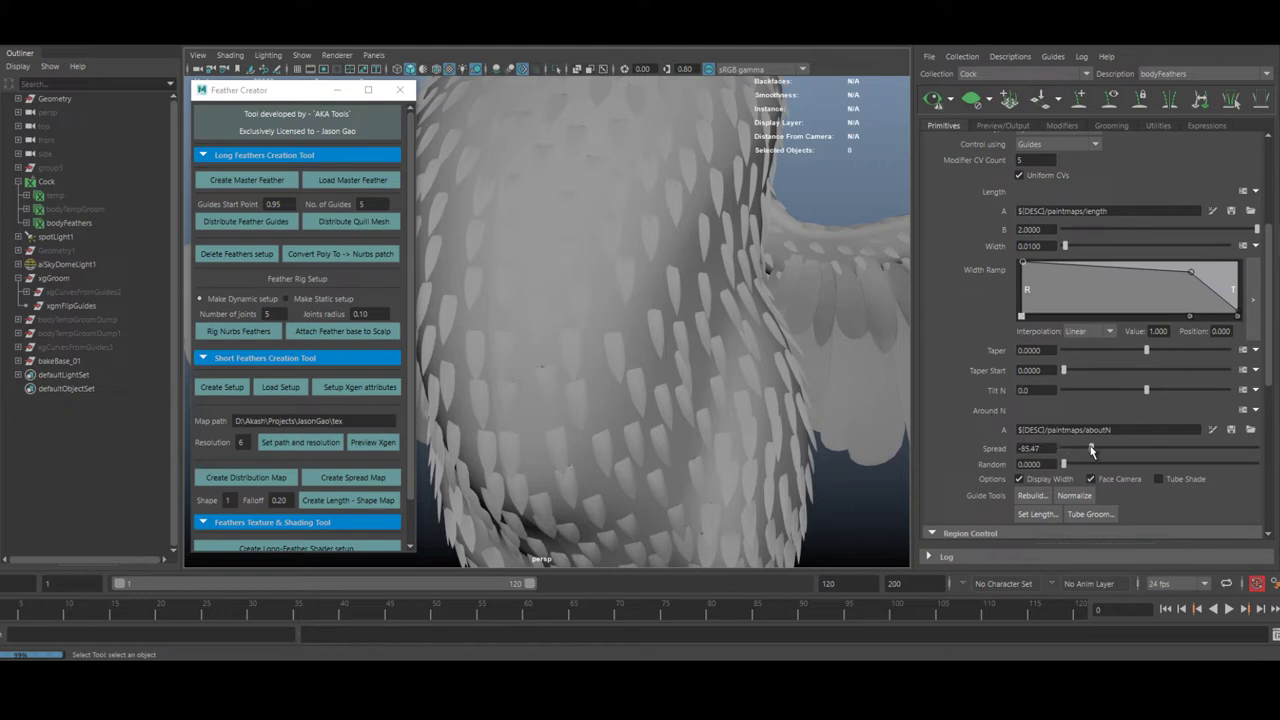
click(933, 99)
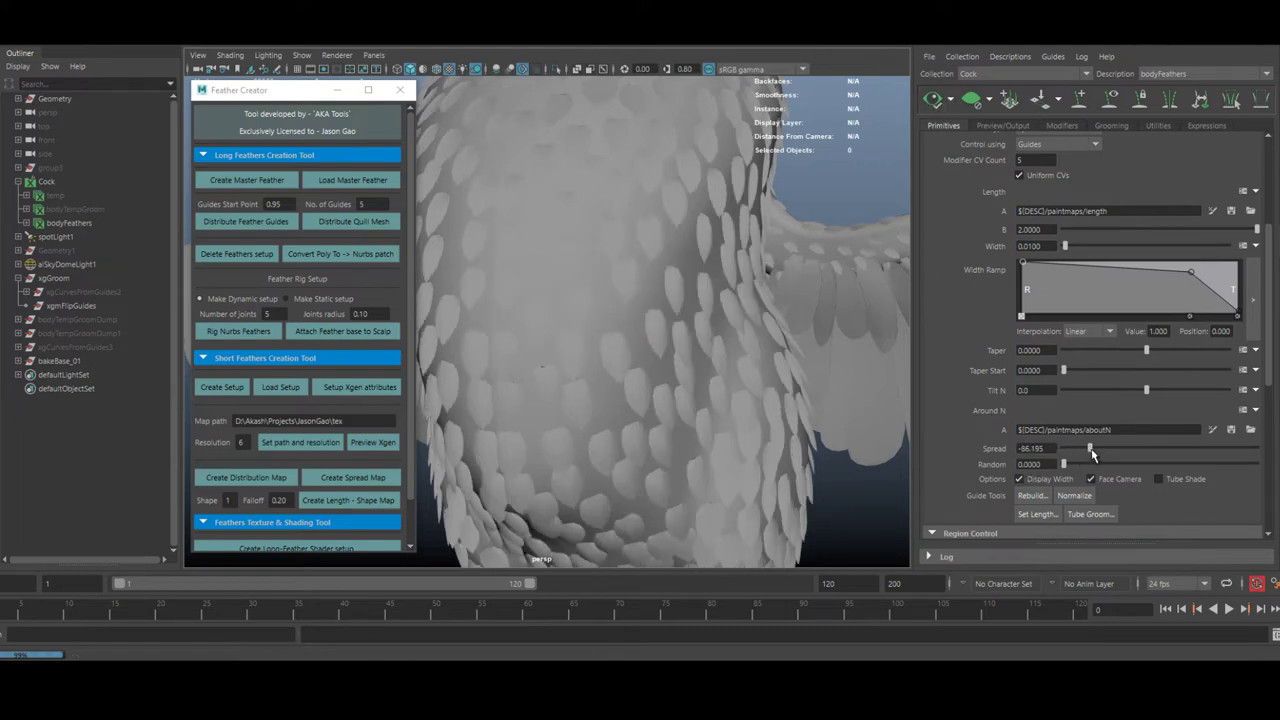
drag(1091, 450, 984, 455)
click(933, 99)
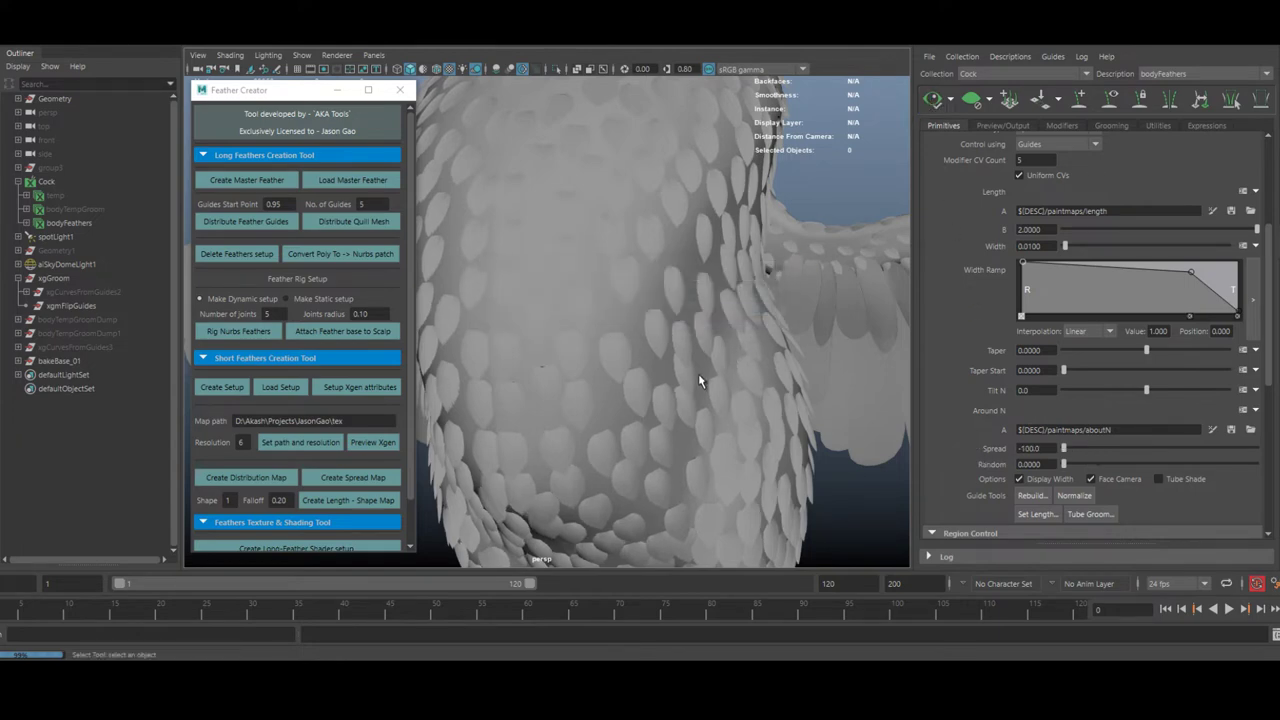
Try a Length B value of 1.0 and set it back to 2.0, refreshing the feather preview.
alt+drag(698, 373, 825, 314)
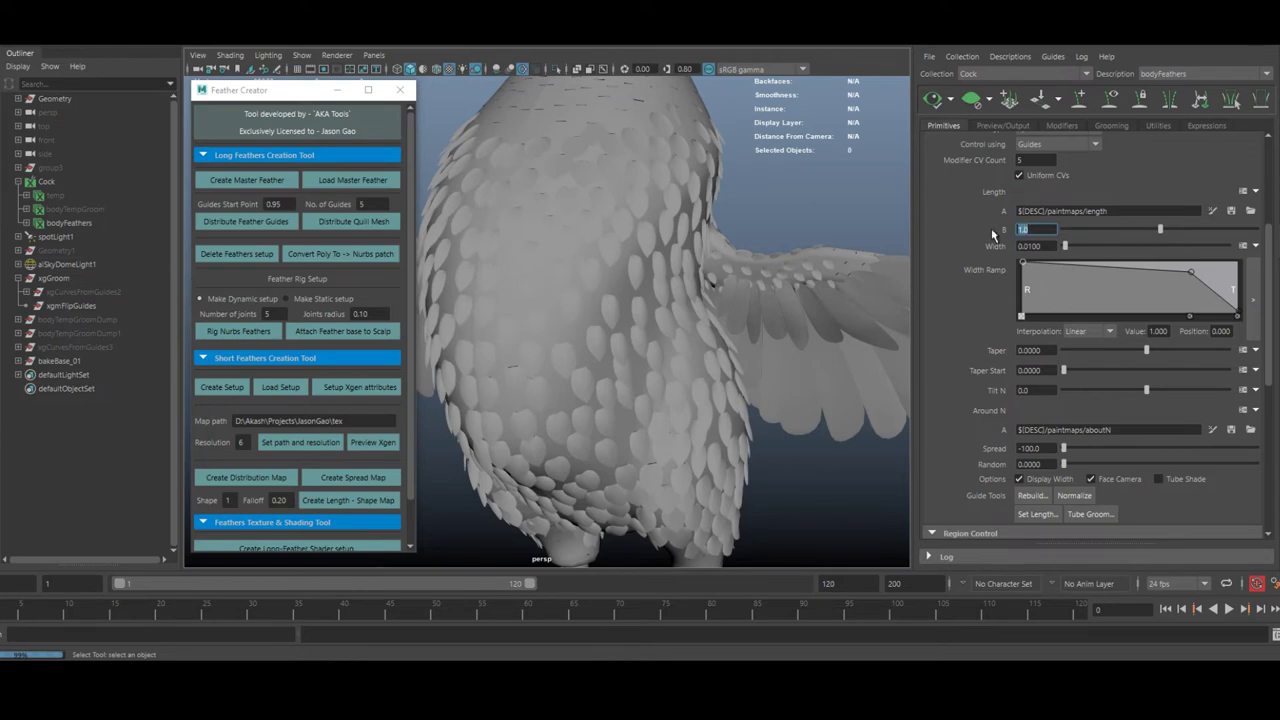
text(2)
key(Return)
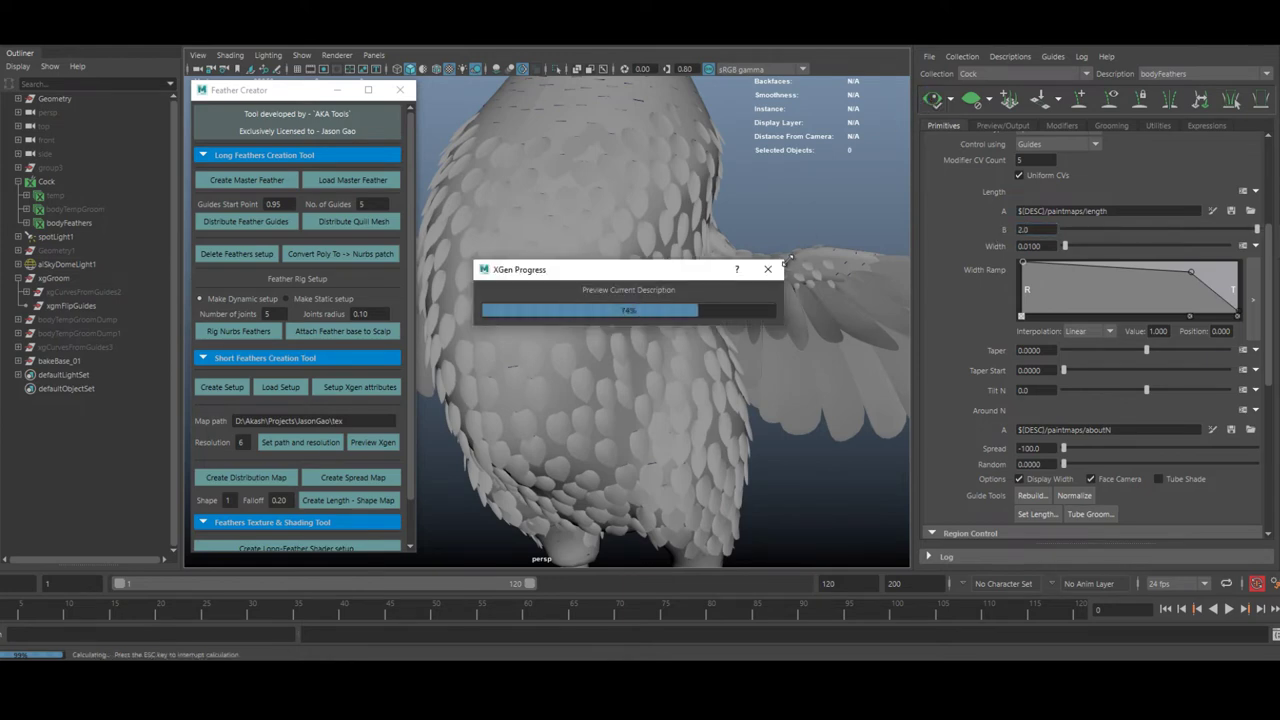
Refresh the bodyFeathers preview and examine the feather coverage around the rooster's whole body.
alt+drag(714, 280, 800, 287)
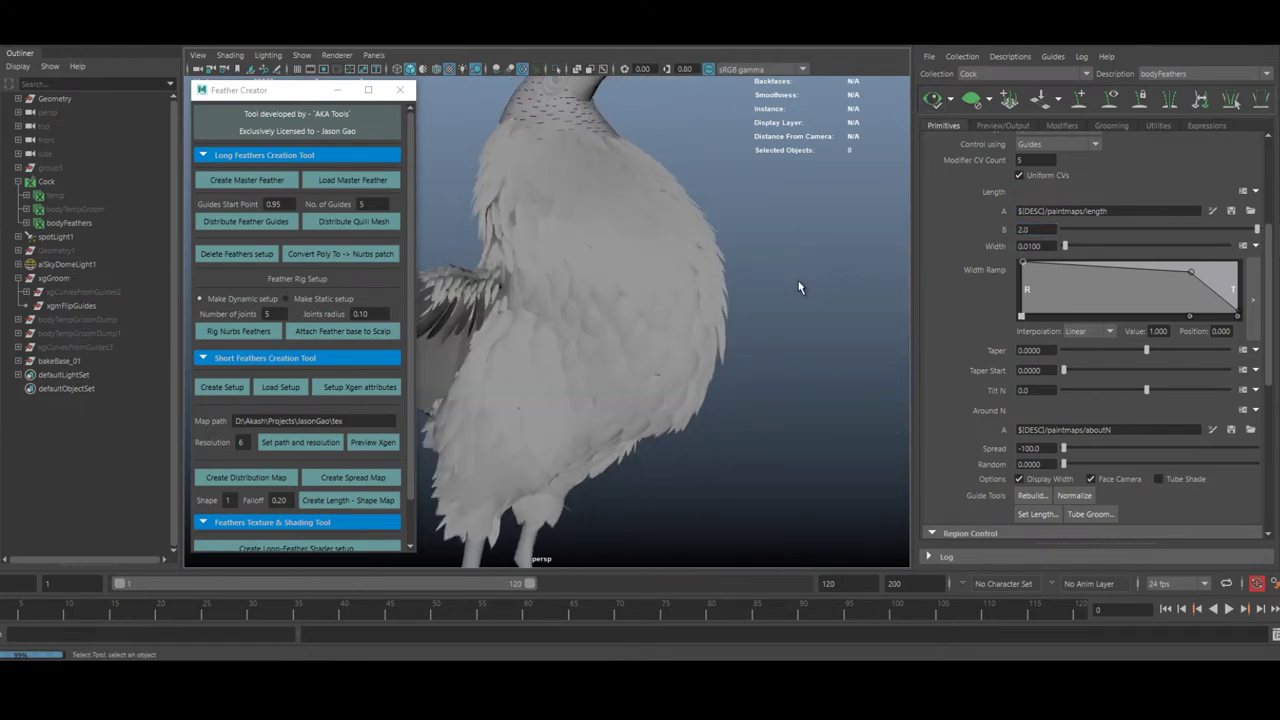
alt+right_drag(800, 287, 568, 334)
alt+drag(568, 334, 722, 322)
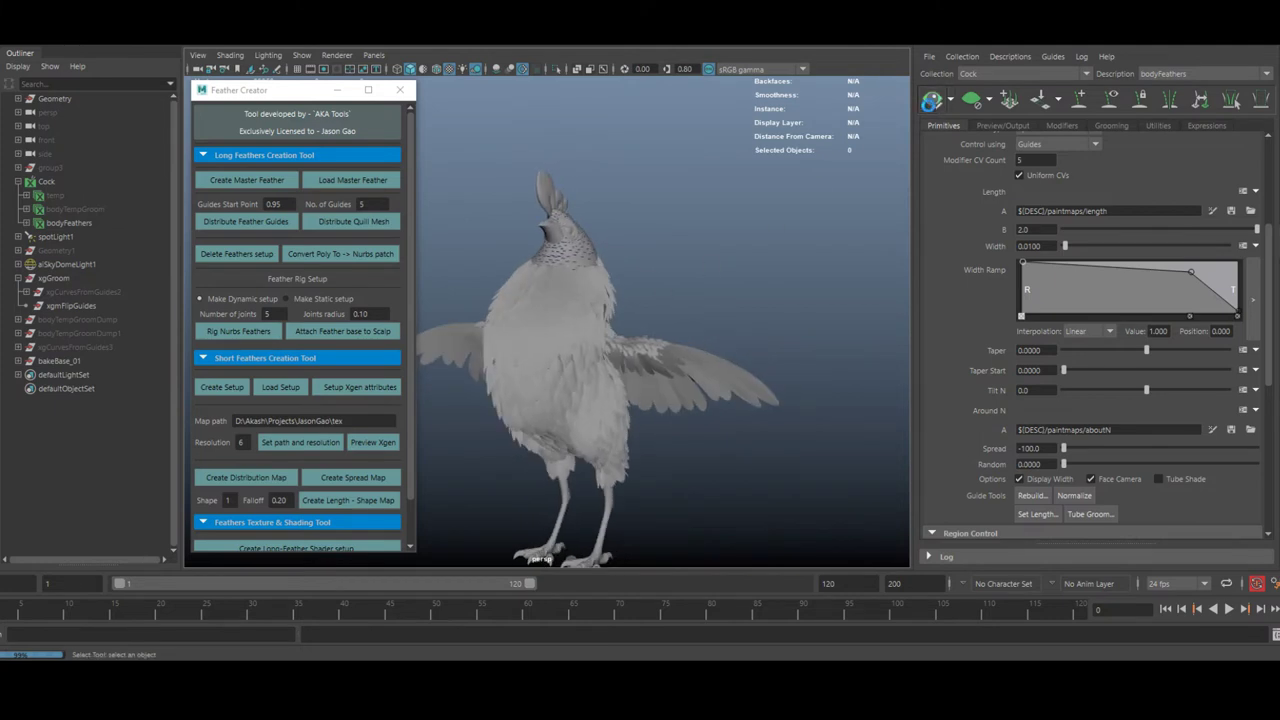
click(932, 100)
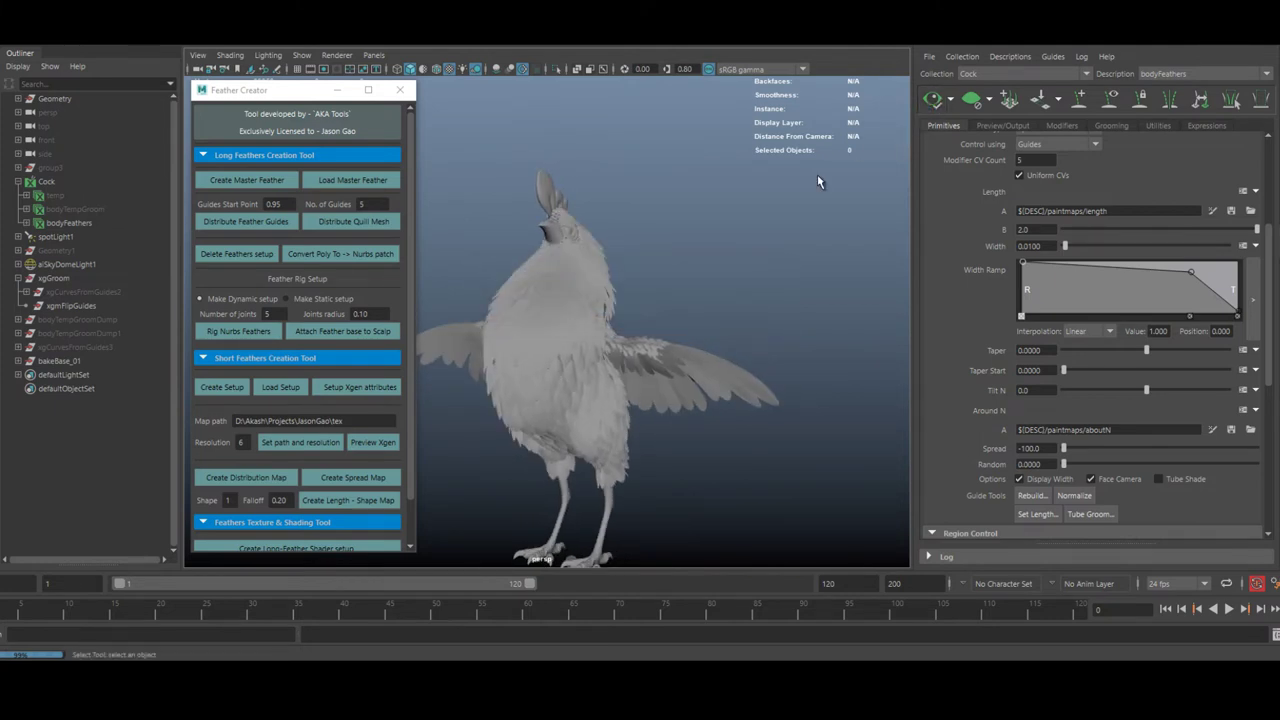
alt+drag(632, 243, 601, 205)
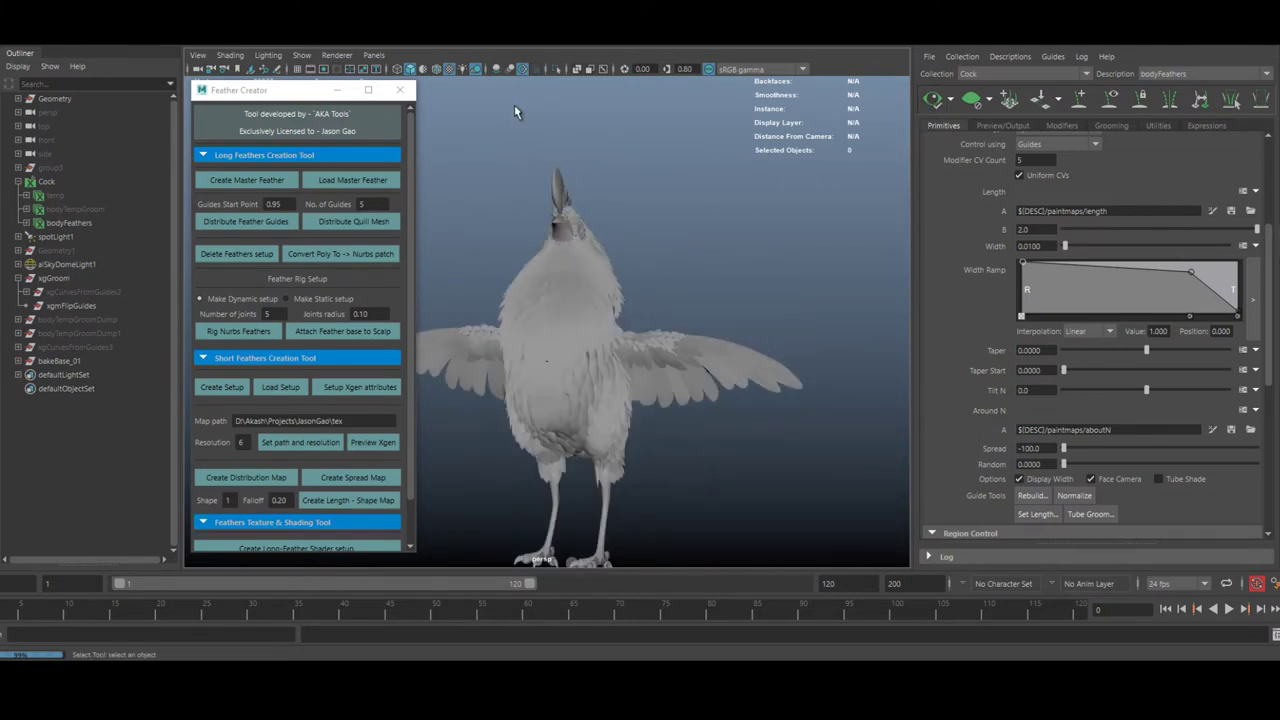
Display the rooster with textures and all scene lights, enable viewport ambient occlusion, and inspect the chest feathers.
key(6)
key(7)
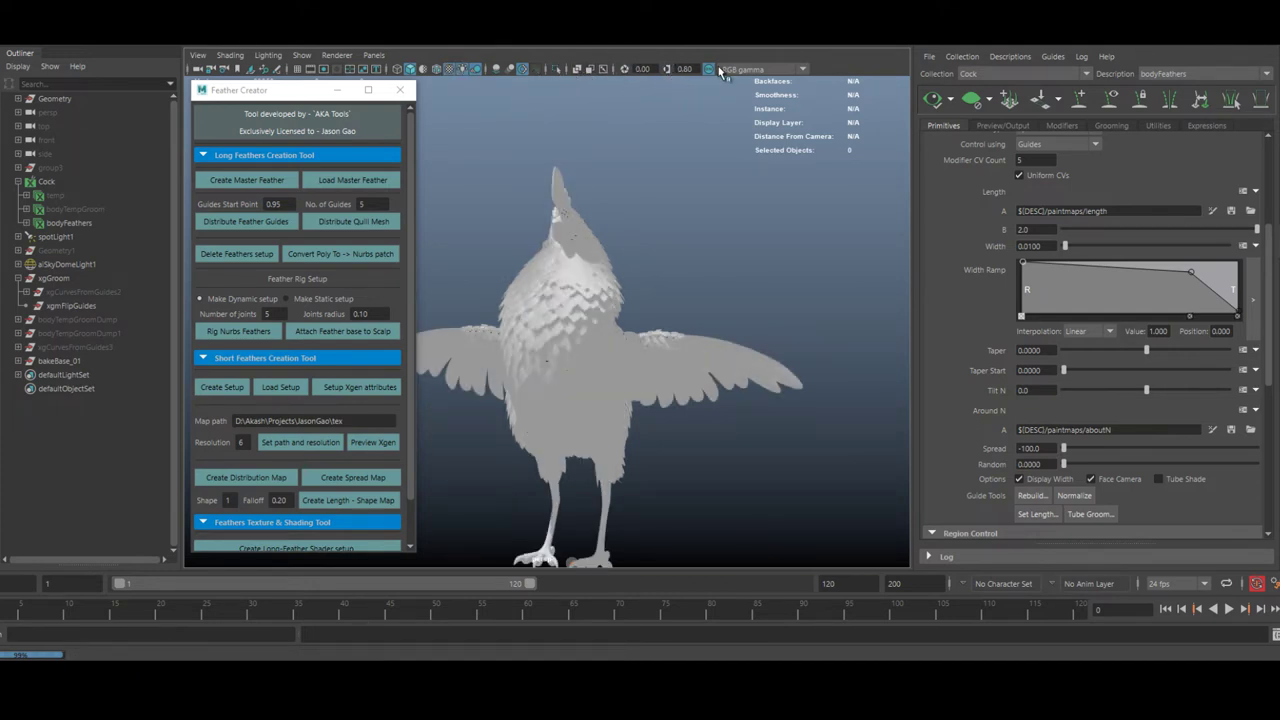
alt+drag(623, 203, 655, 289)
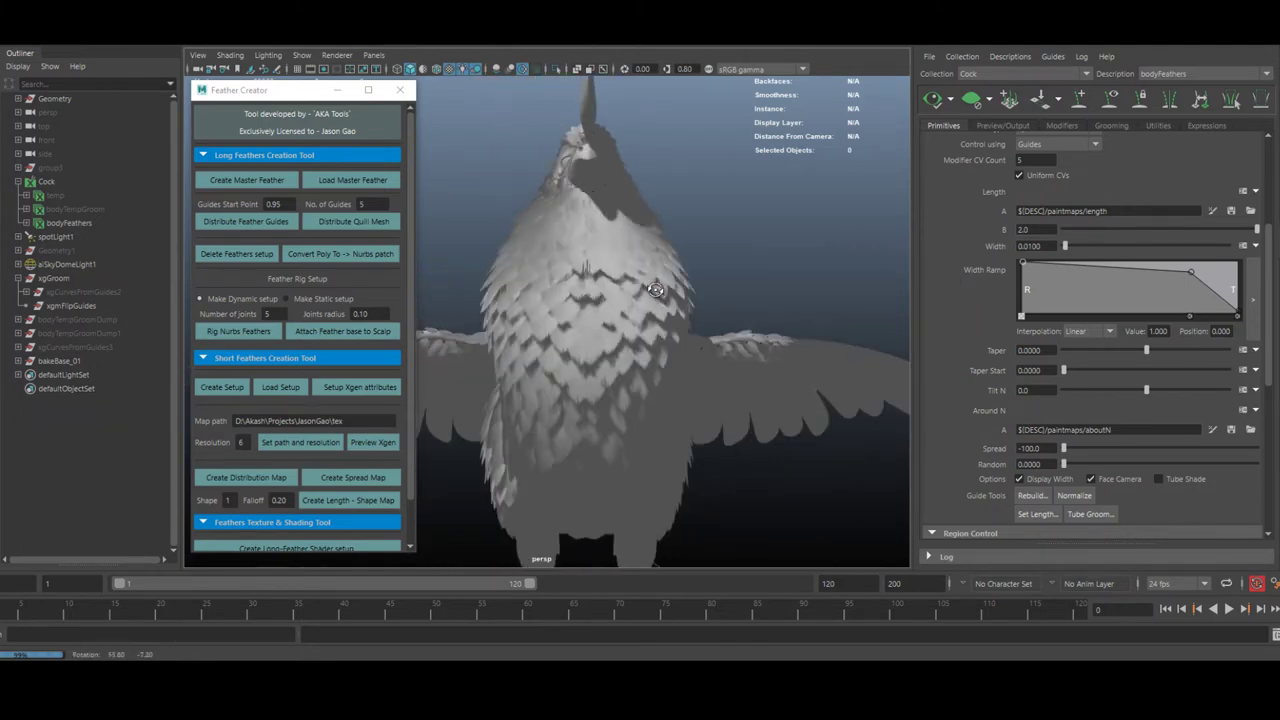
click(498, 69)
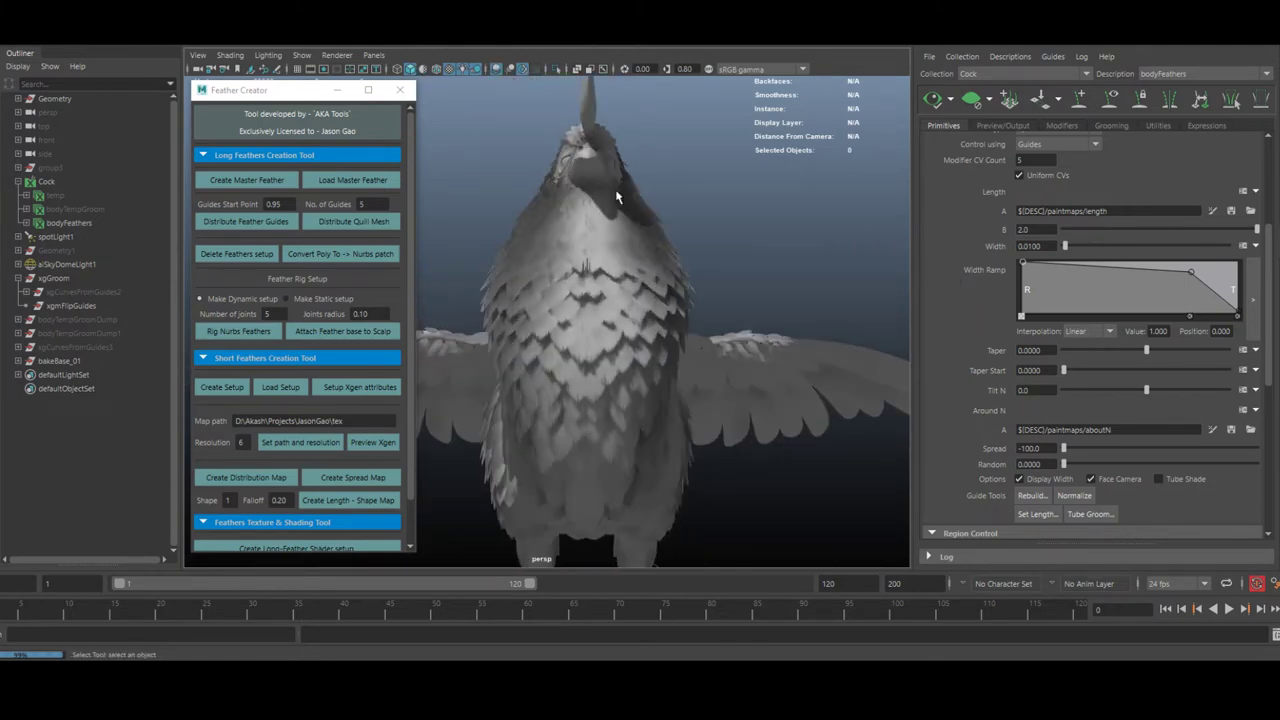
alt+drag(762, 282, 565, 305)
scroll(556, 311, down, 2)
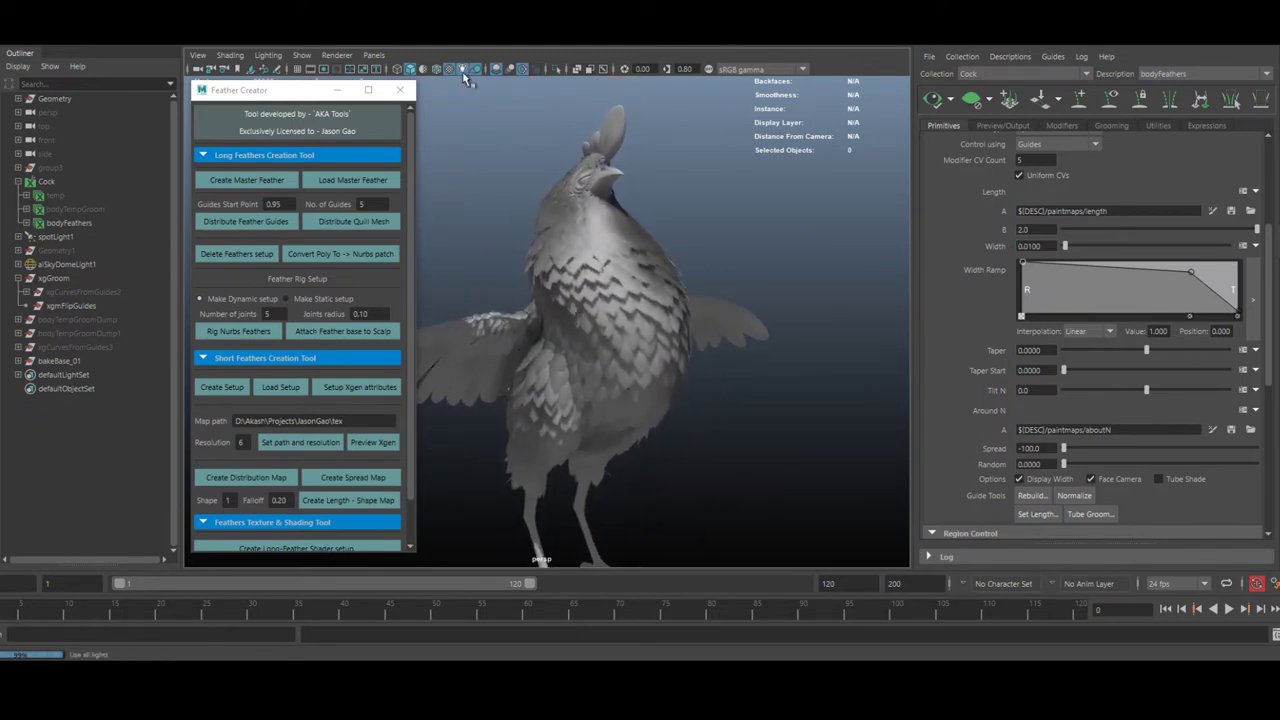
Return the viewport to default shaded lighting and turn the sRGB gamma view transform on.
key(5)
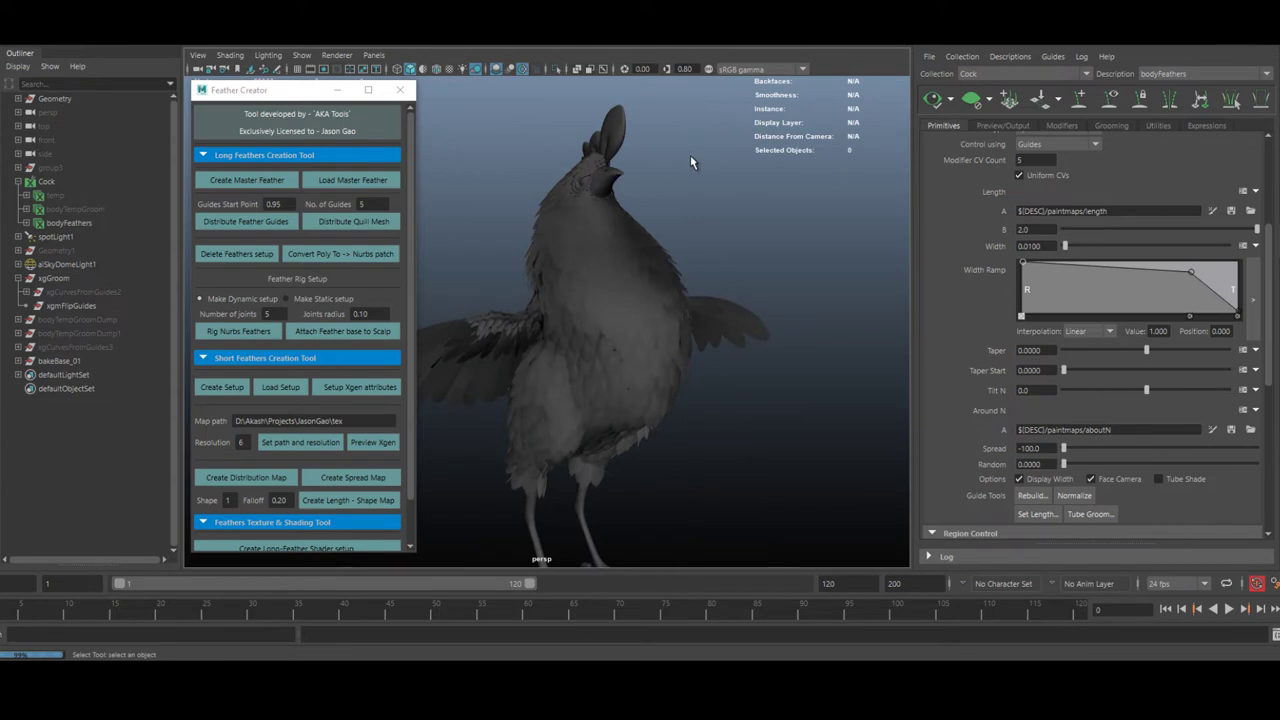
alt+drag(691, 157, 693, 98)
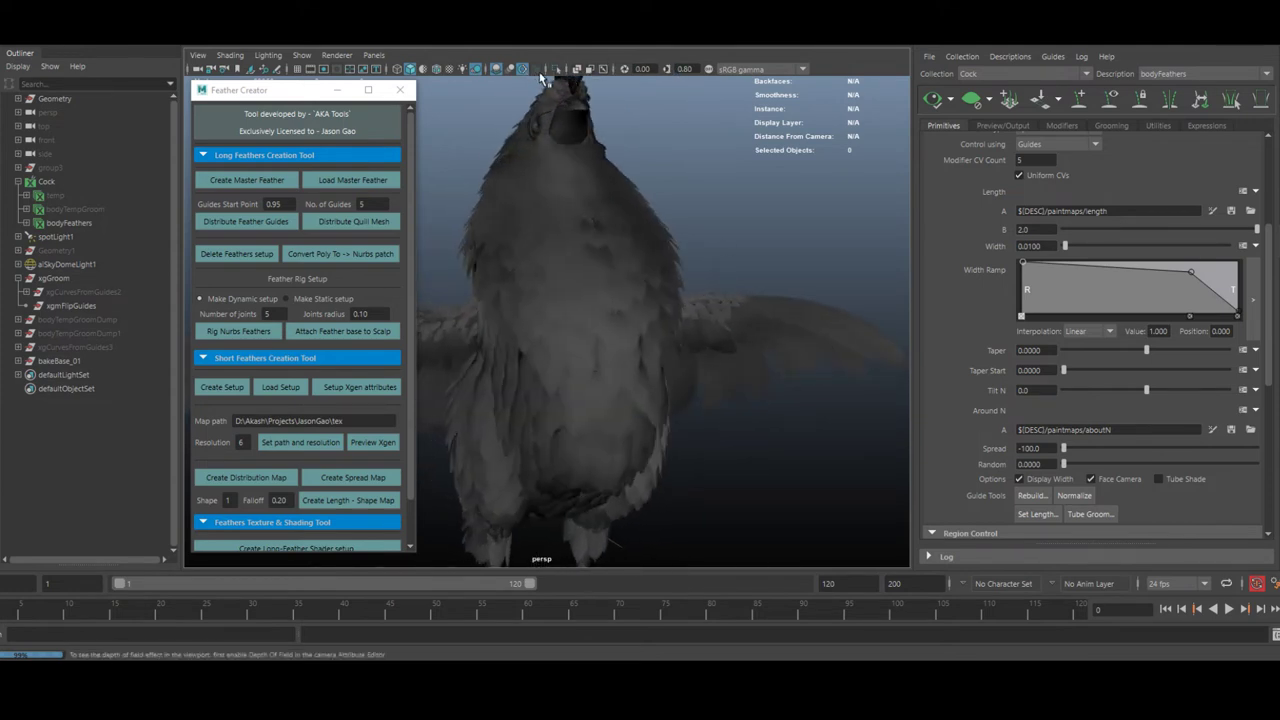
click(708, 70)
alt+drag(783, 251, 851, 248)
Open Hypershade, connect the ramp1 texture to the Color of the bodyFeathers material lambert11, and close Hypershade.
click(799, 41)
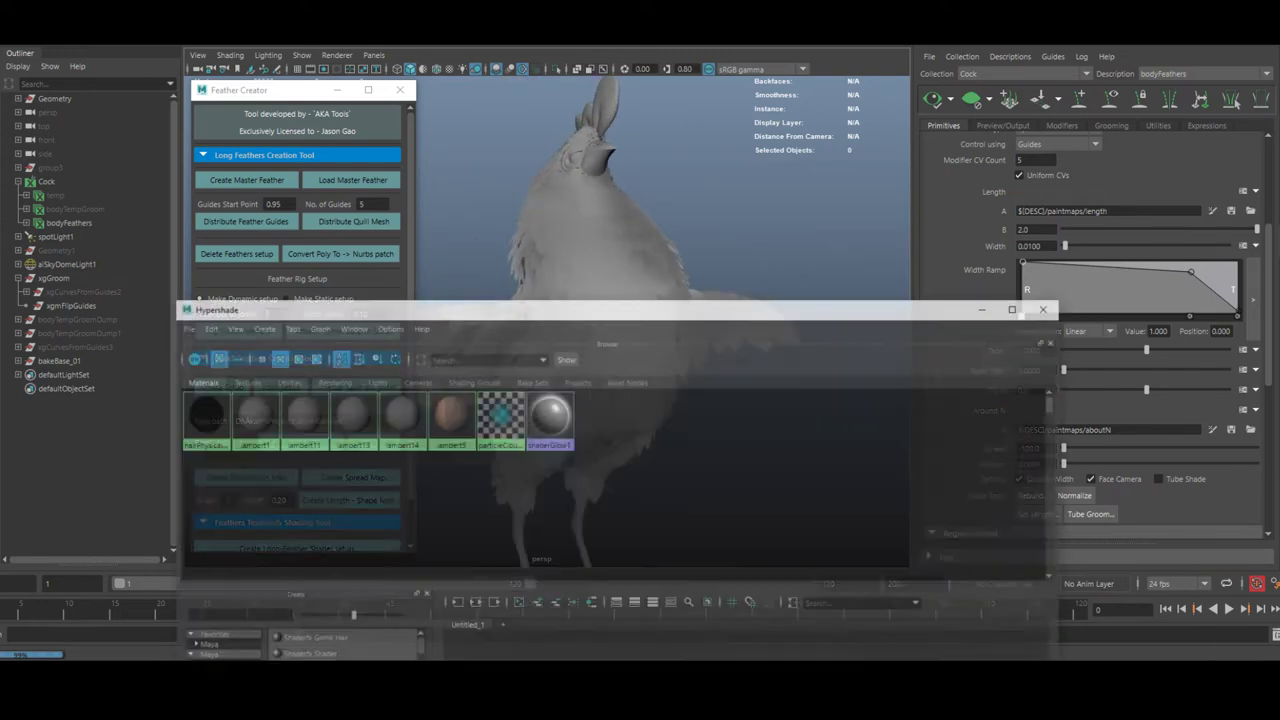
drag(250, 289, 631, 360)
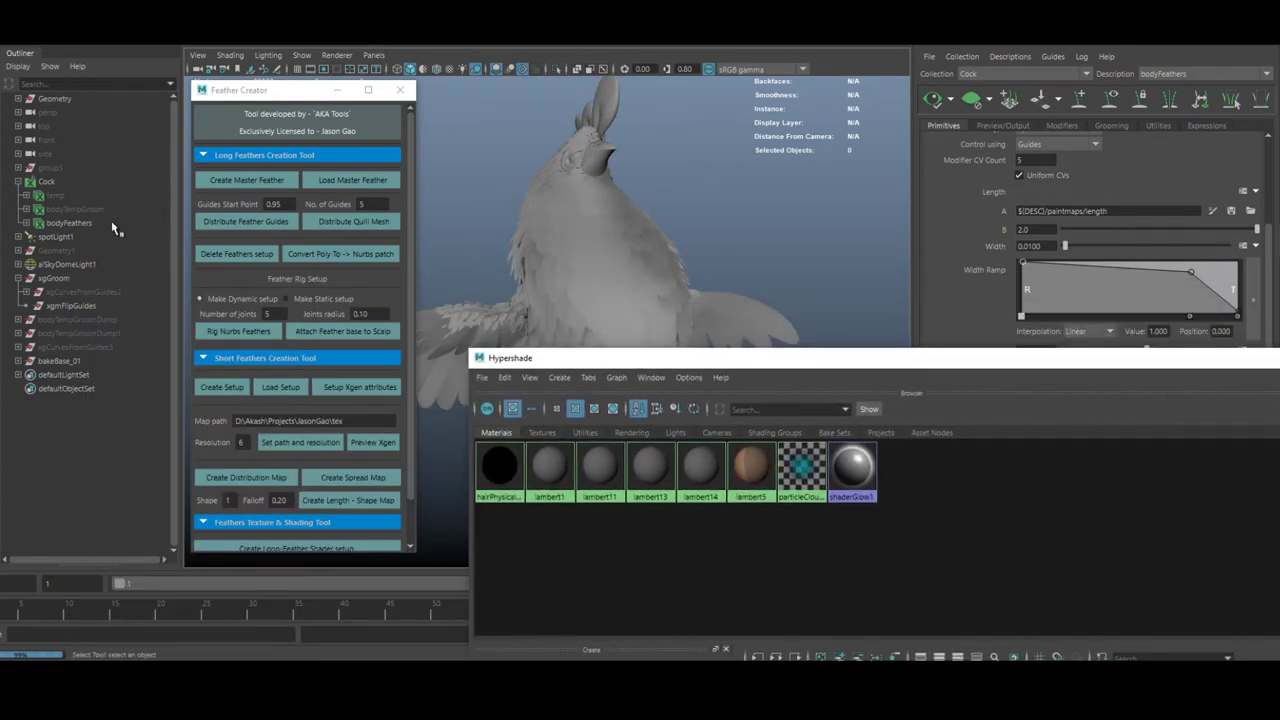
click(70, 223)
right_drag(818, 127, 862, 356)
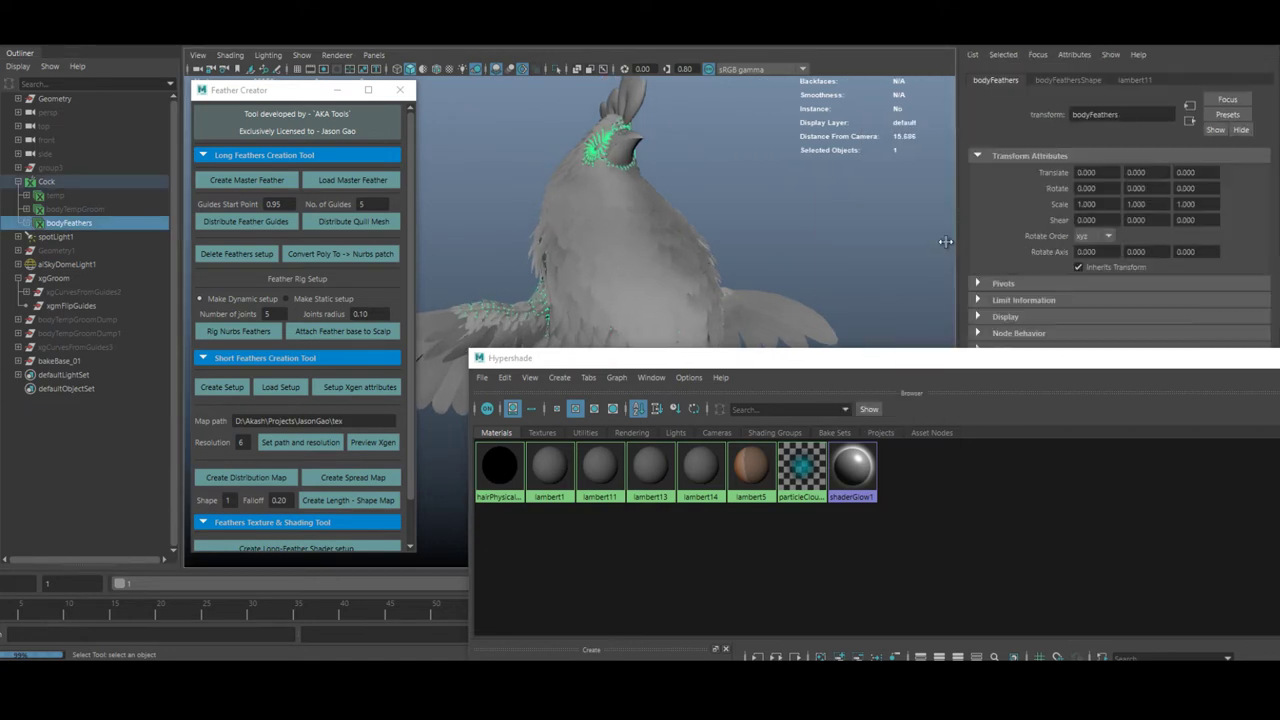
click(1138, 81)
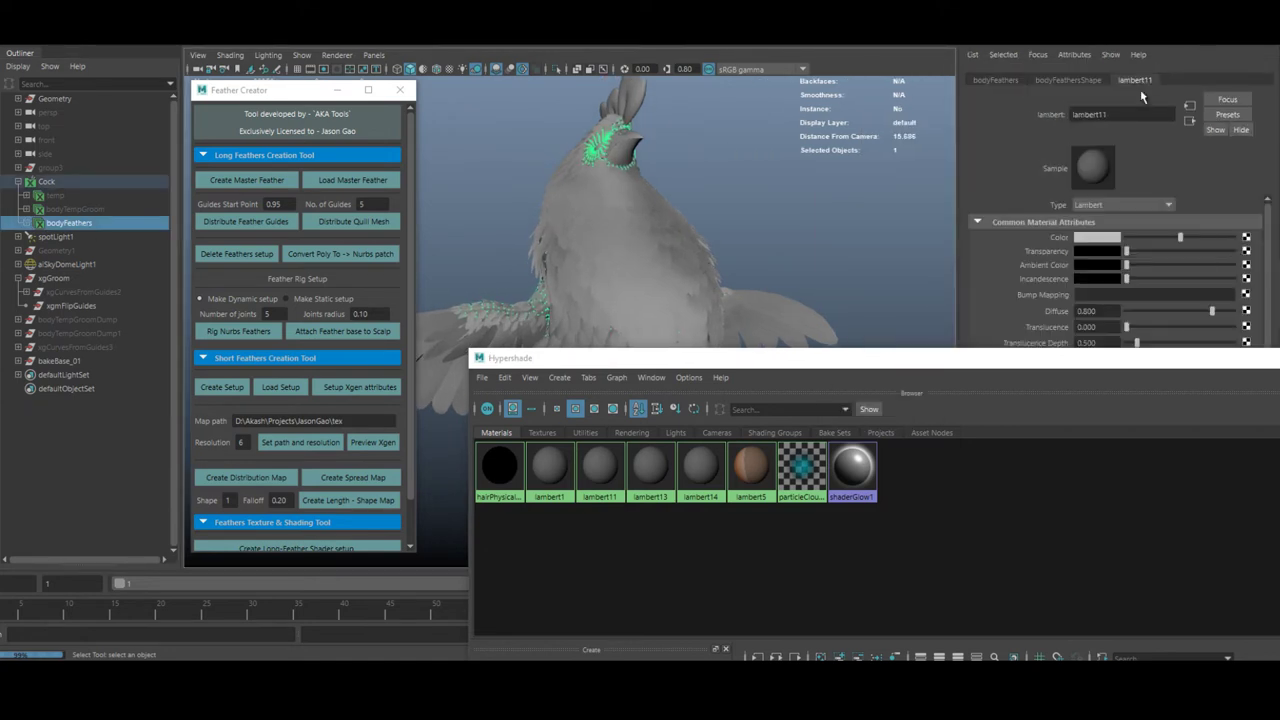
click(540, 433)
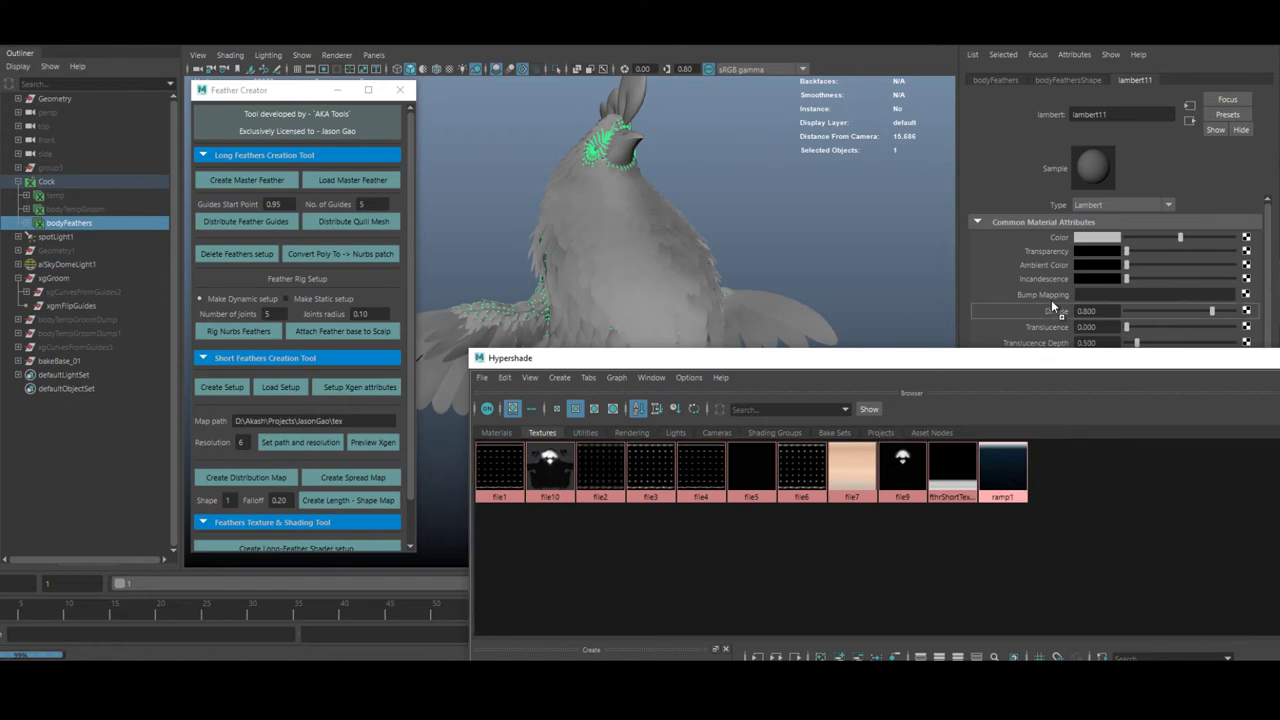
middle_drag(1061, 248, 1061, 248)
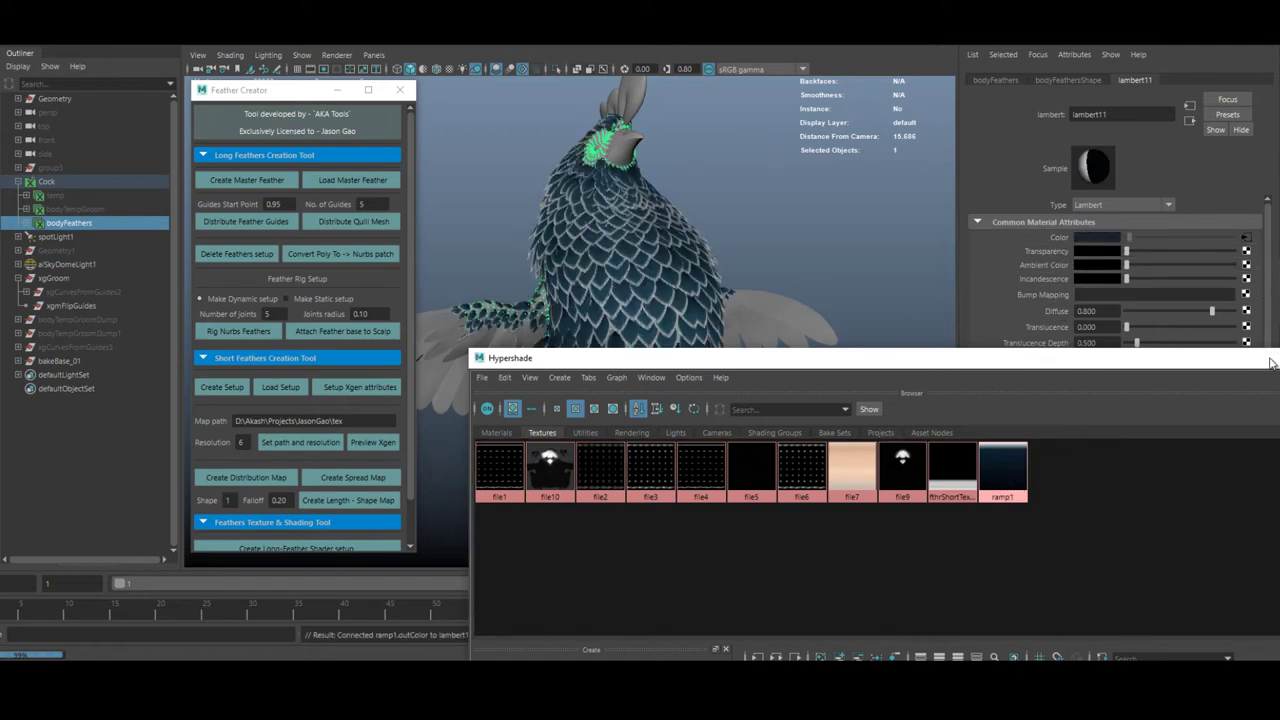
drag(1271, 362, 1075, 363)
click(1107, 363)
Deselect the description, inspect the ramp-coloured feathers from several sides, and open the render view to check the rendered rooster.
alt+drag(804, 234, 592, 221)
click(738, 245)
alt+drag(762, 286, 814, 182)
scroll(765, 290, up, 4)
drag(292, 94, 225, 97)
alt+drag(690, 410, 450, 395)
scroll(406, 393, down, 3)
click(728, 46)
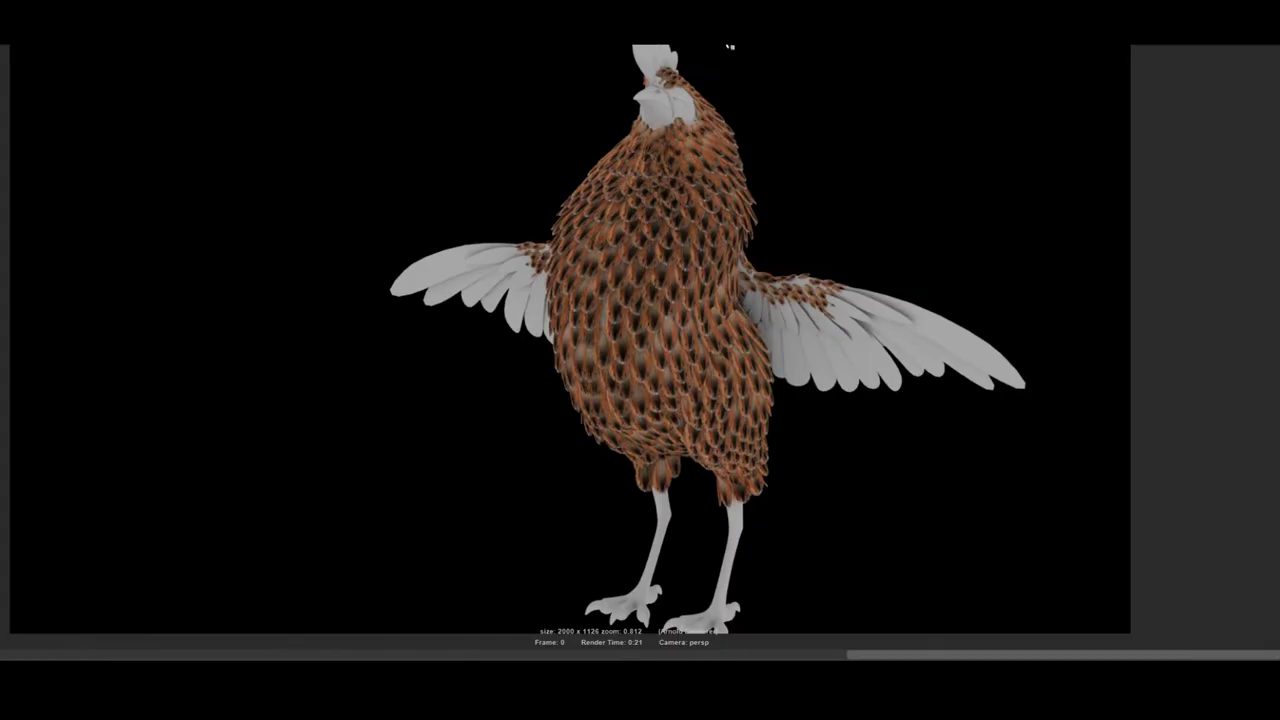
click(235, 142)
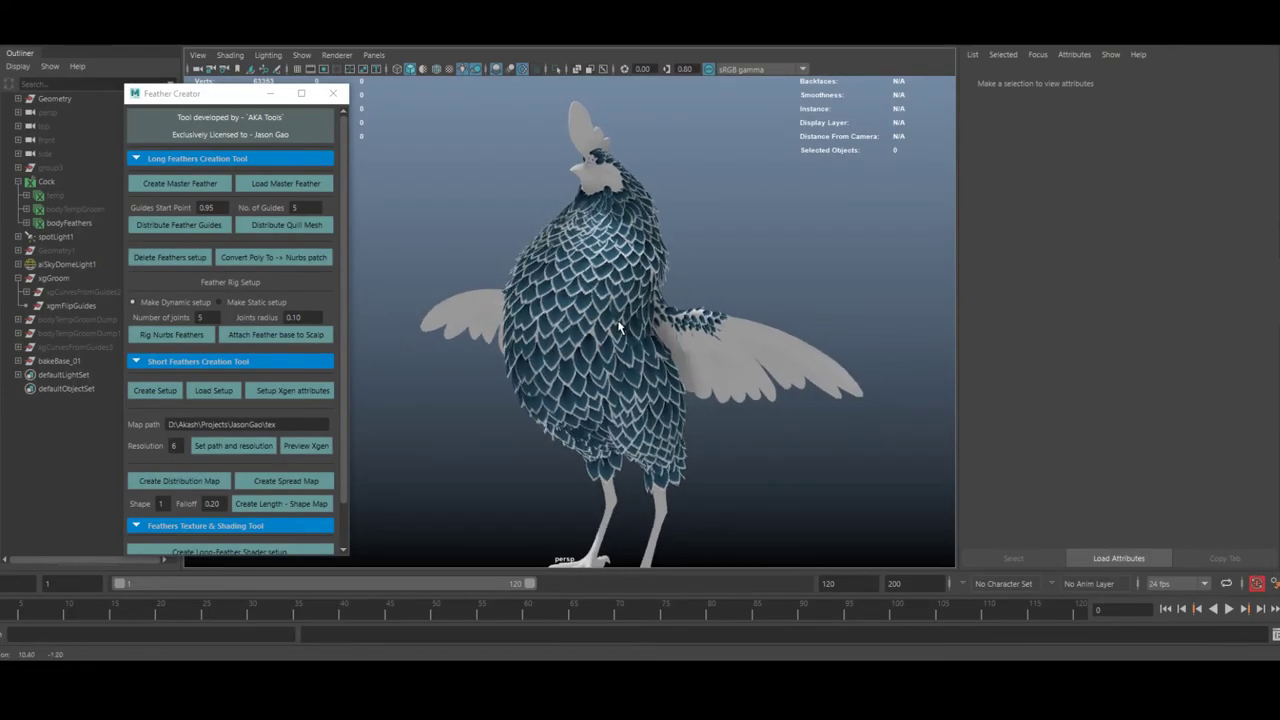
Create the short-feather shader setup with Feather Creator's texture and shading tools.
alt+drag(619, 327, 662, 324)
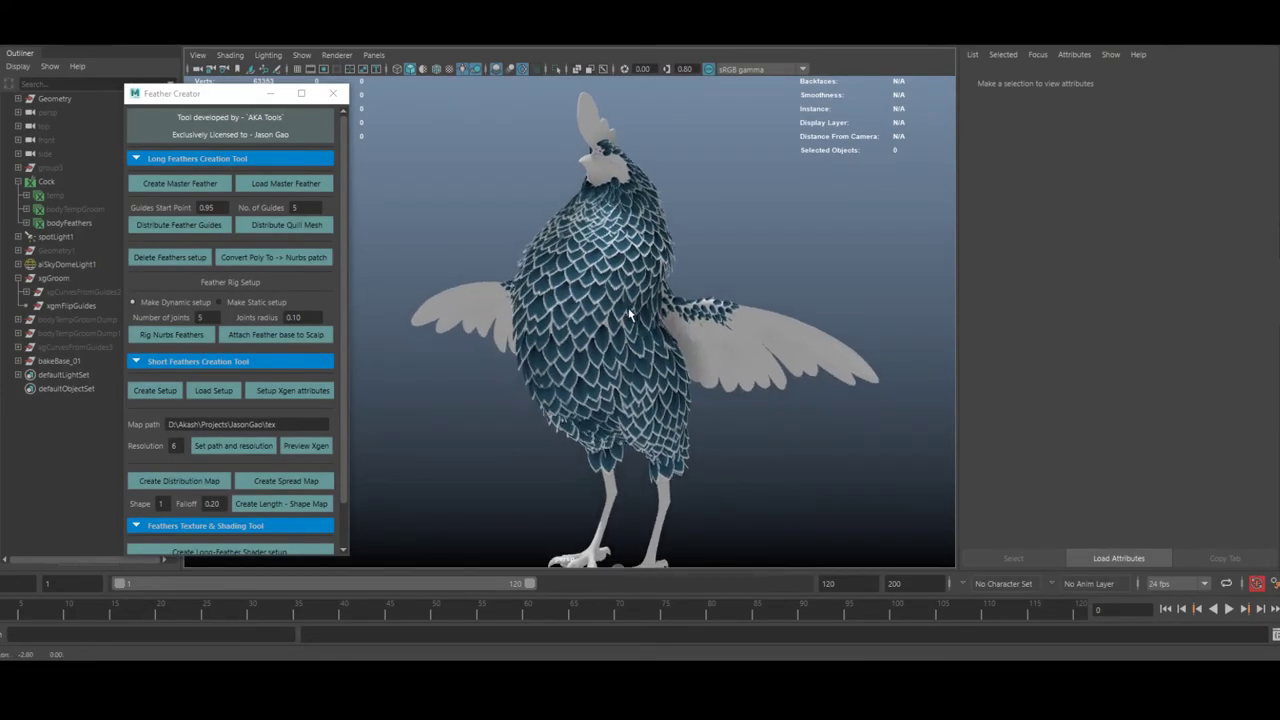
scroll(258, 435, down, 3)
click(226, 506)
click(214, 527)
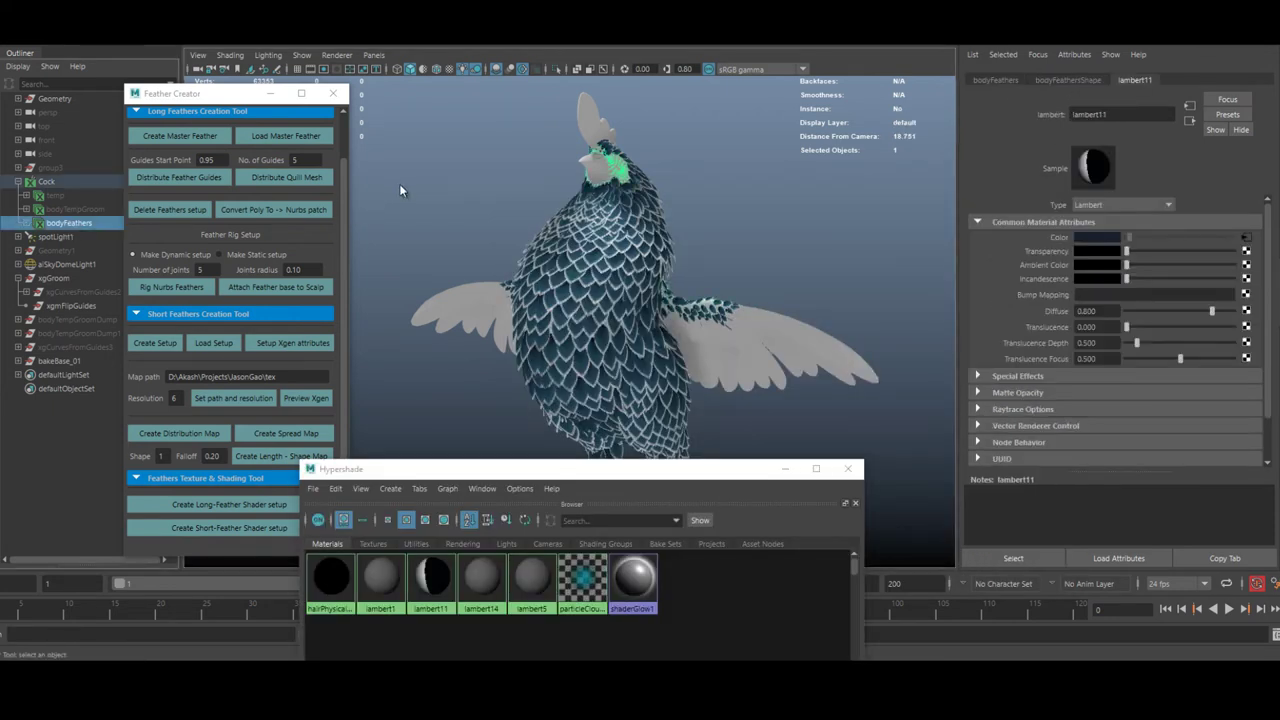
Connect the fthrShortTex_01 texture to the Color of the bodyFeathers material lambert11.
mouse_move(400, 191)
right_down()
mouse_move(457, 417)
mouse_move(425, 436)
right_up()
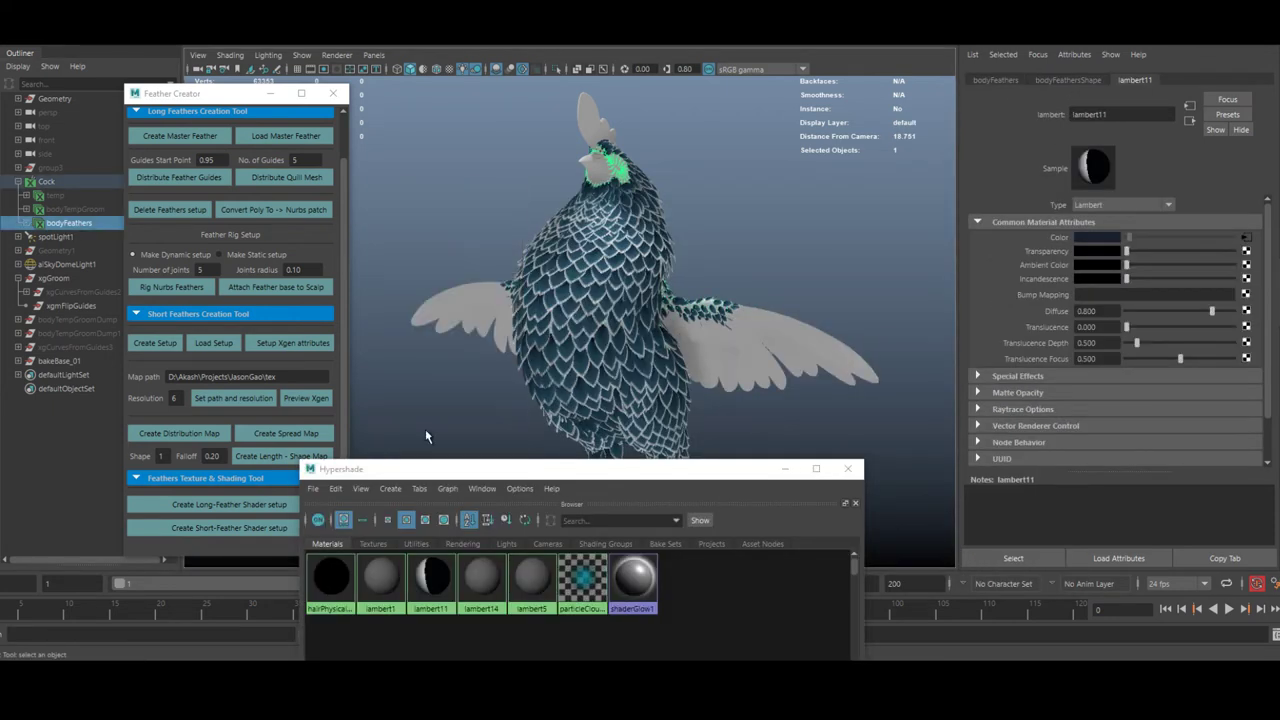
click(373, 544)
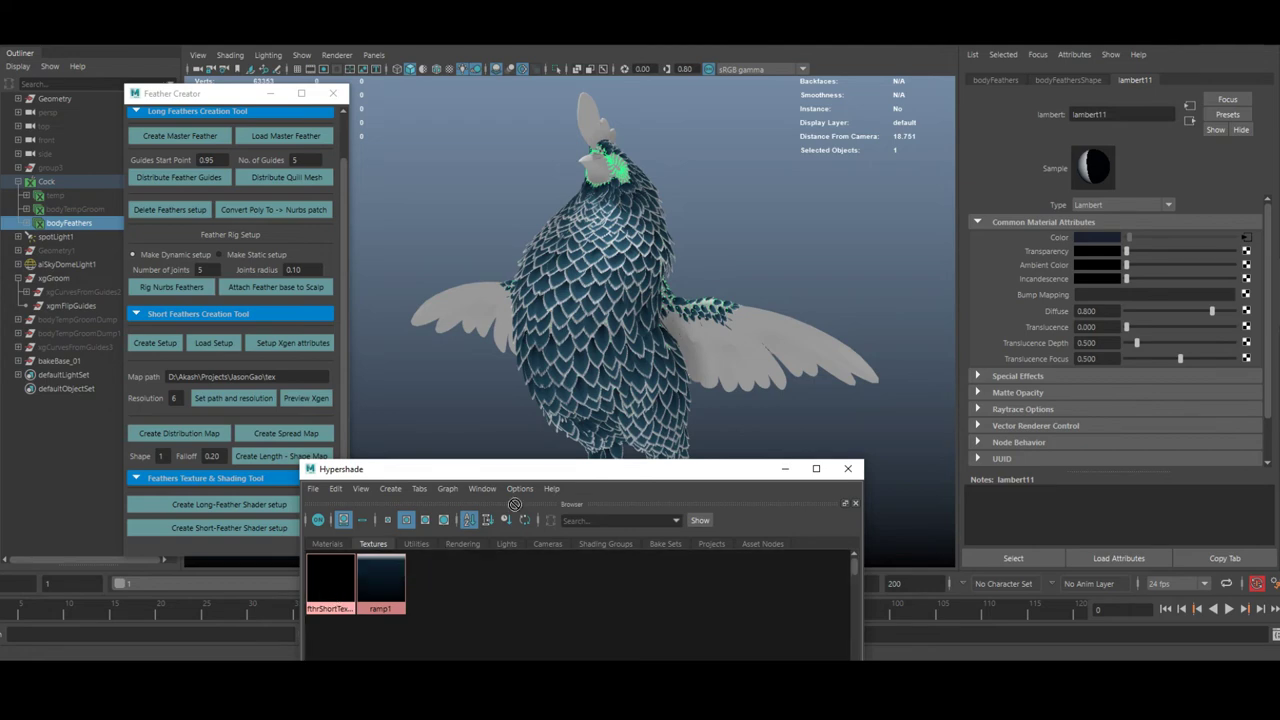
middle_drag(1189, 256, 1184, 240)
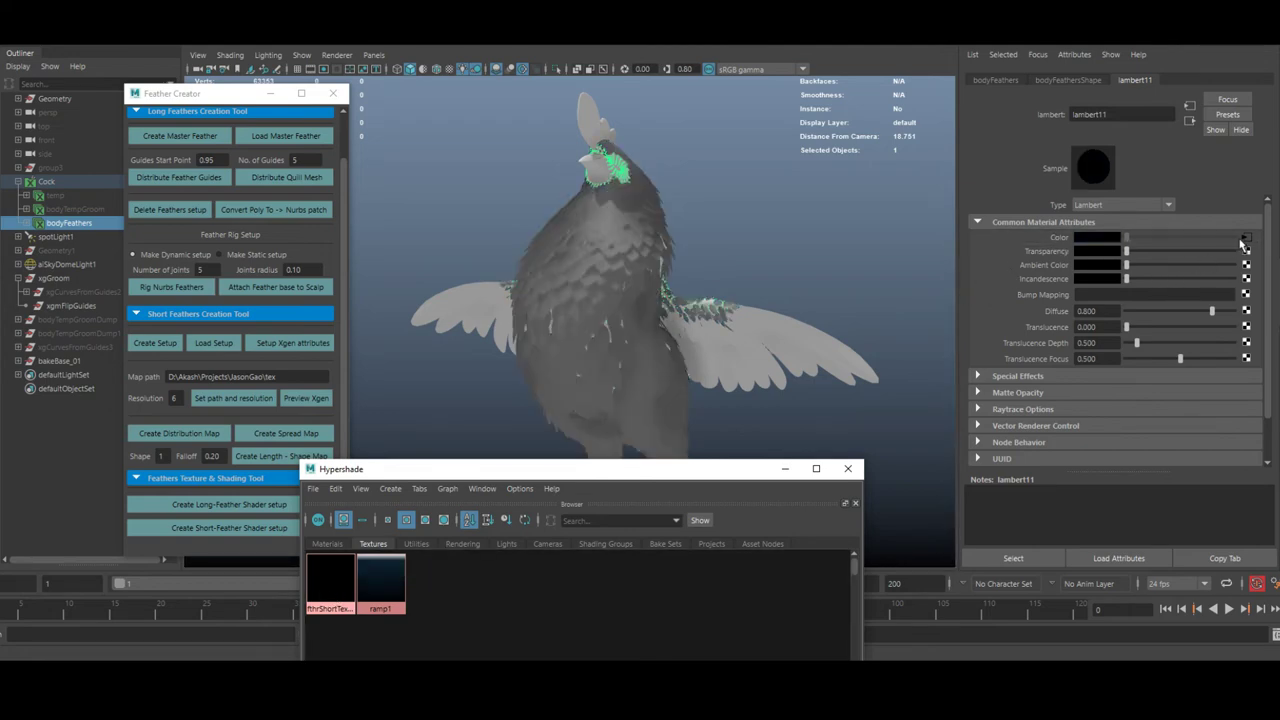
Load frame.jpg from the Desktop as the image of the fthrShortTex_01 texture.
click(1245, 241)
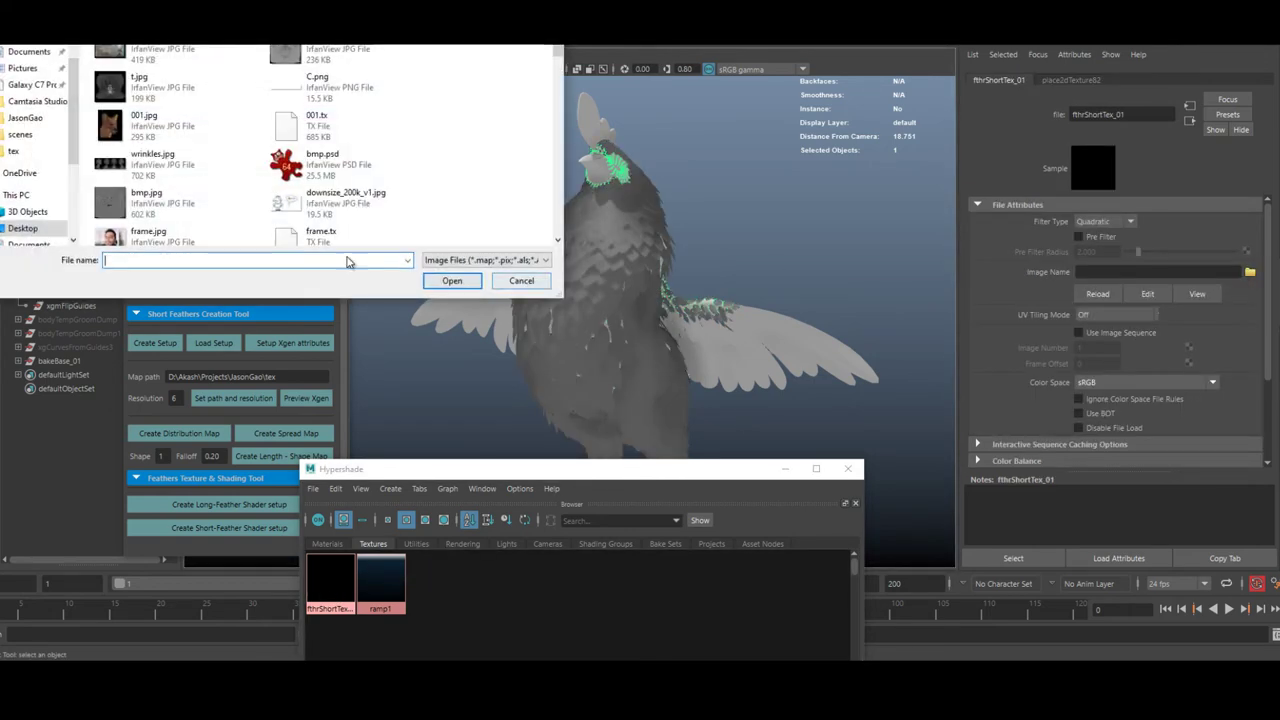
scroll(199, 212, down, 2)
scroll(135, 140, up, 1)
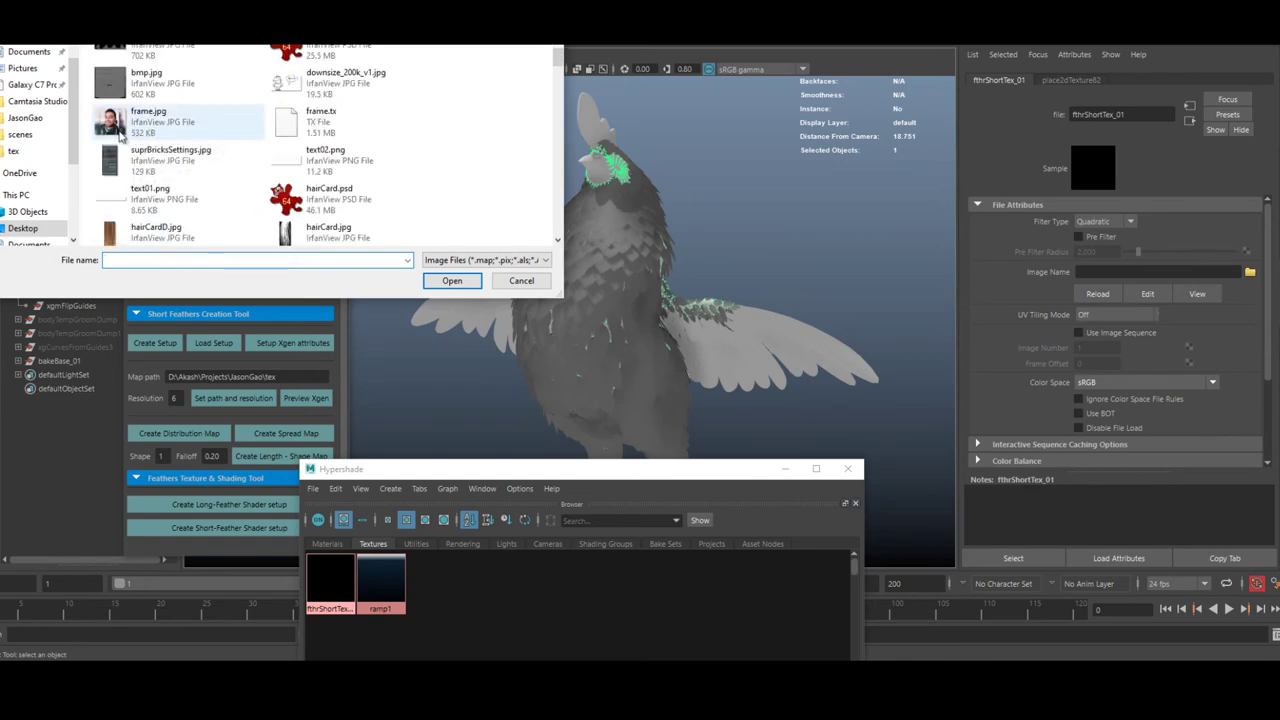
double_click(134, 124)
Render the rooster with the photo texture and examine the textured feathers up close on the chest and belly.
mouse_move(518, 258)
alt+right_down()
mouse_move(615, 304)
mouse_move(529, 279)
alt+right_up()
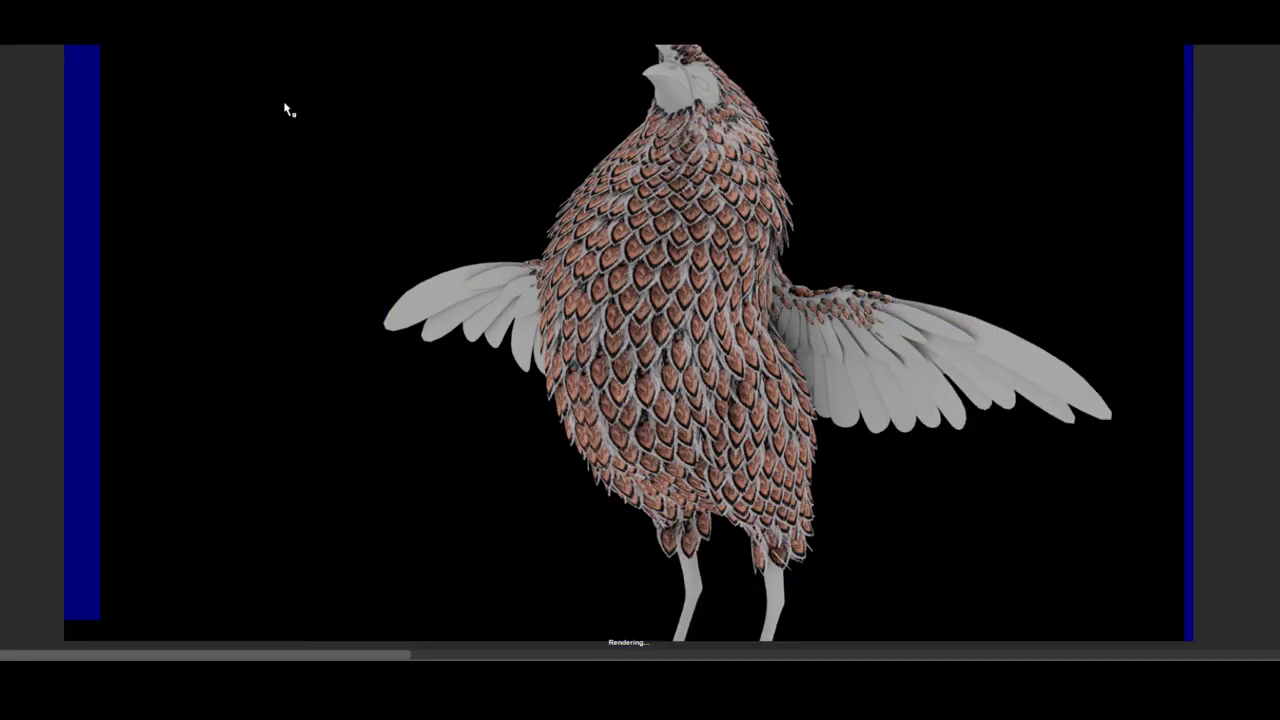
alt+right_drag(477, 172, 1006, 270)
alt+middle_drag(980, 271, 692, 288)
scroll(692, 289, down, 4)
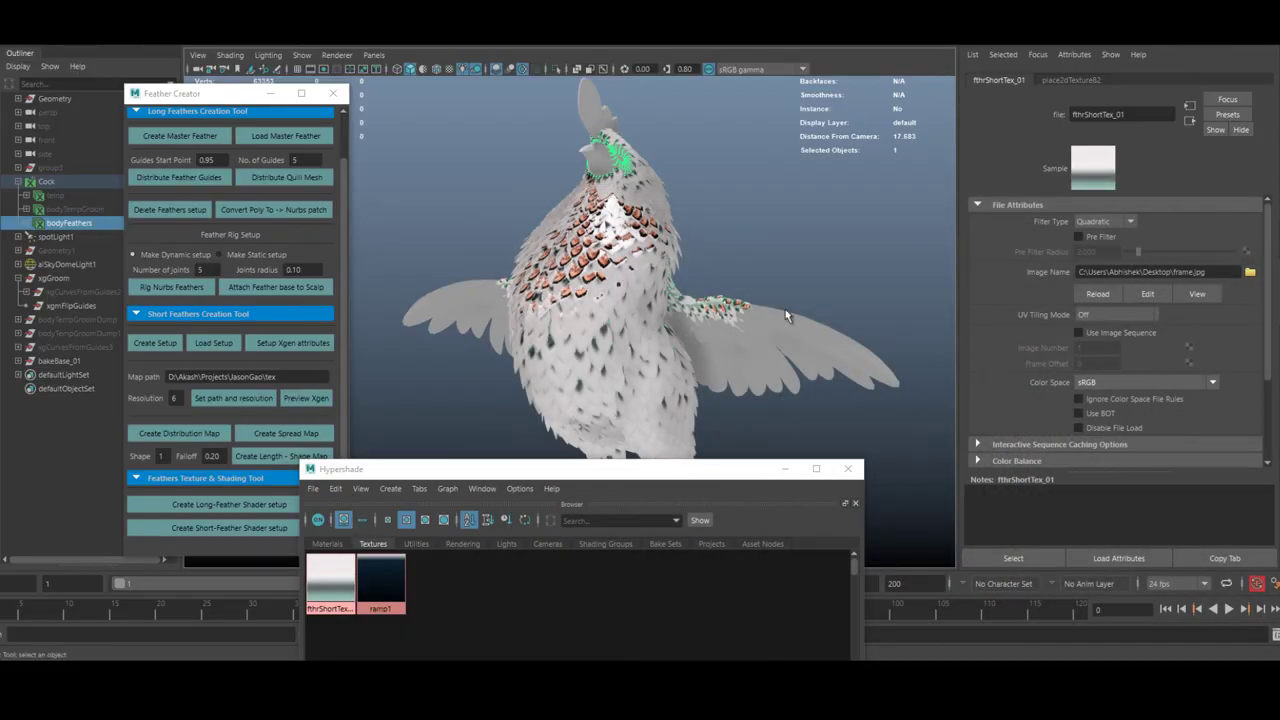
scroll(786, 316, up, 5)
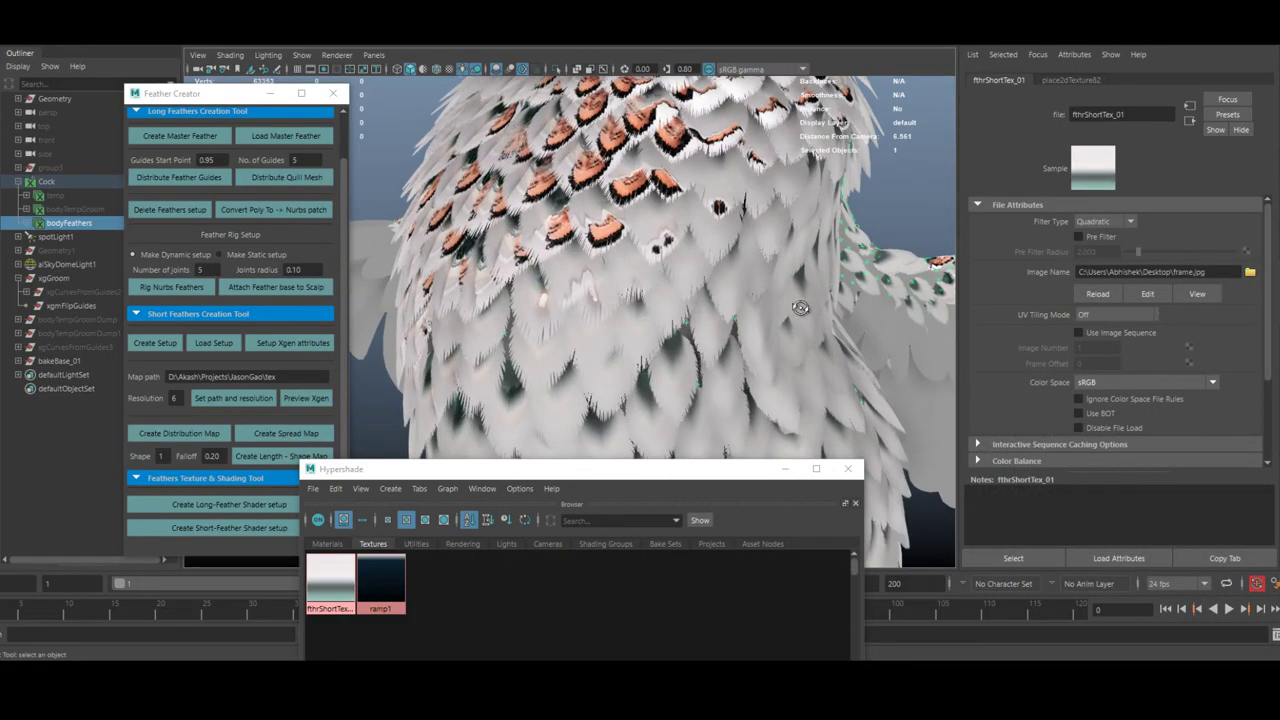
alt+drag(800, 309, 460, 241)
scroll(580, 216, down, 3)
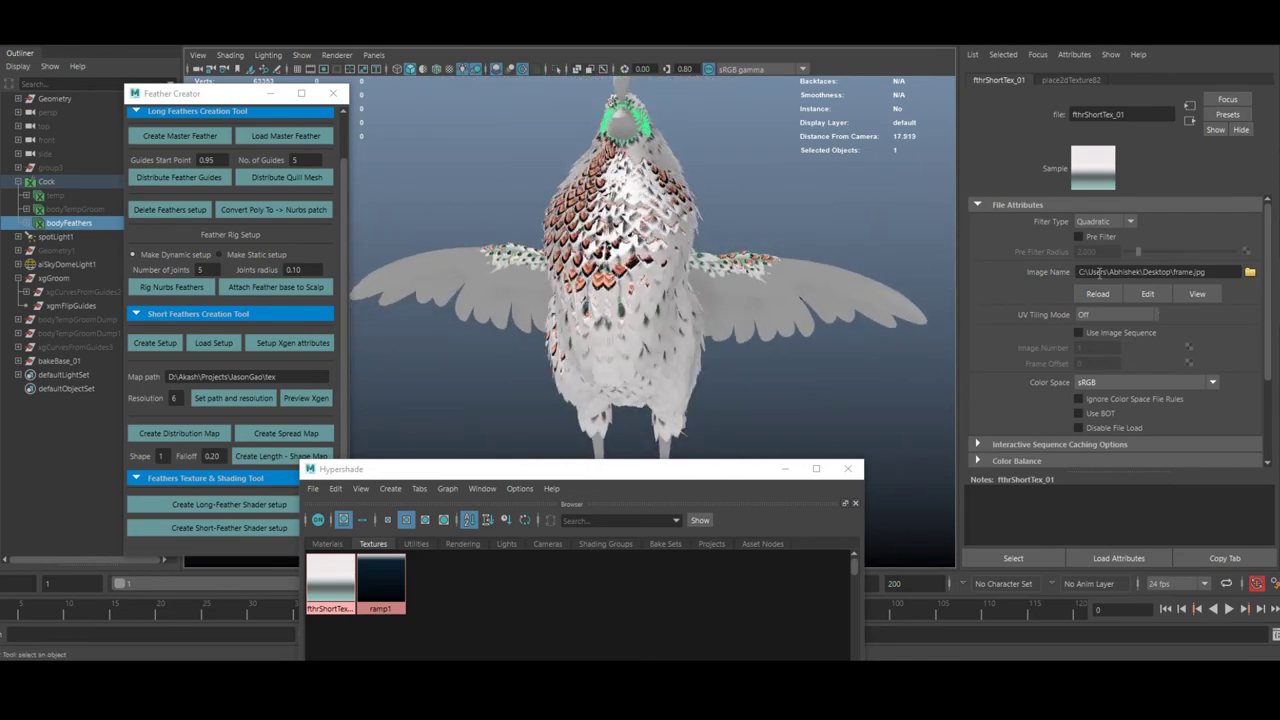
Replace the fthrShortTex_01 image with profilePic.tif from the Desktop.
scroll(180, 195, down, 2)
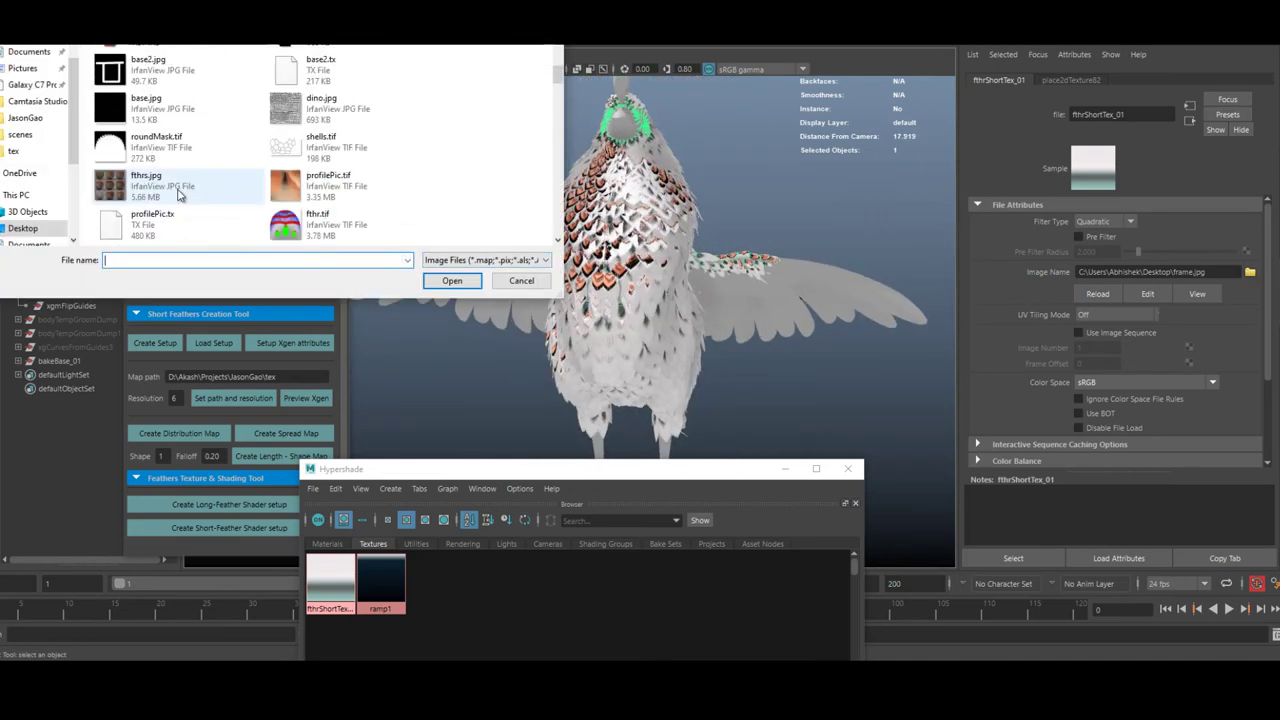
scroll(182, 203, down, 3)
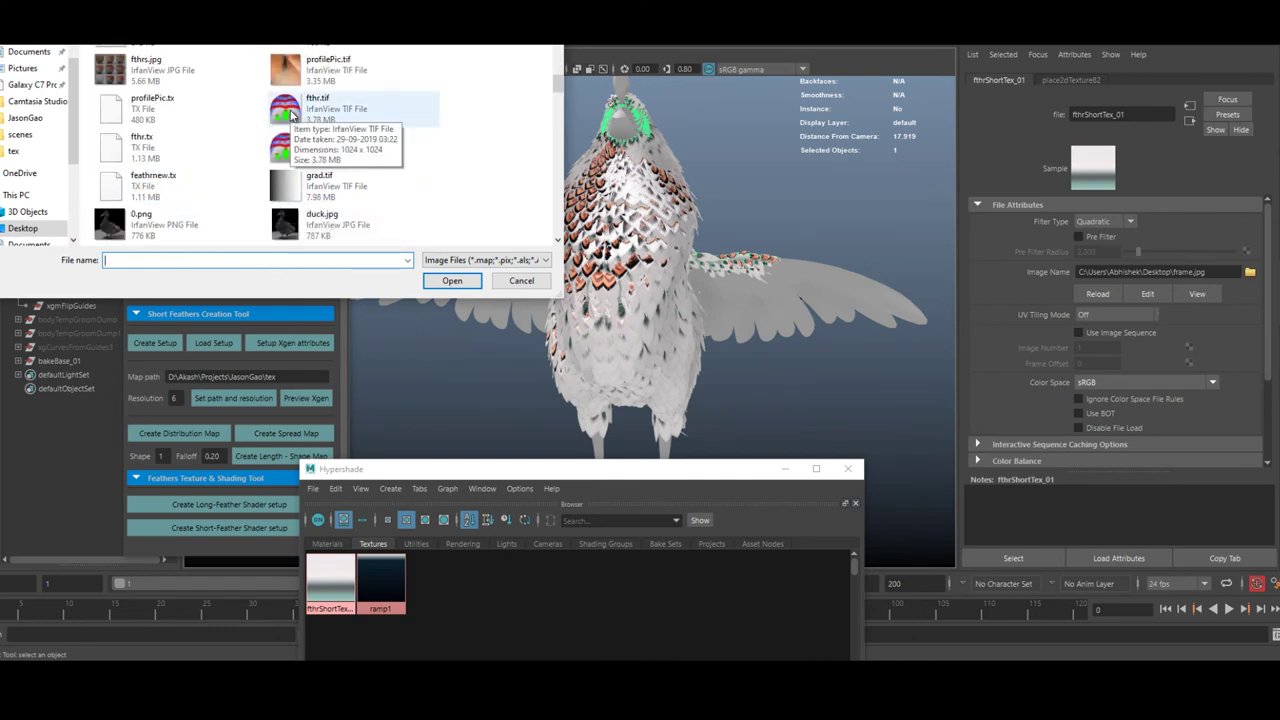
click(290, 72)
double_click(290, 72)
Examine the retextured chest feathers and render a region around the rooster's chest.
alt+drag(508, 180, 508, 263)
alt+right_drag(508, 263, 590, 266)
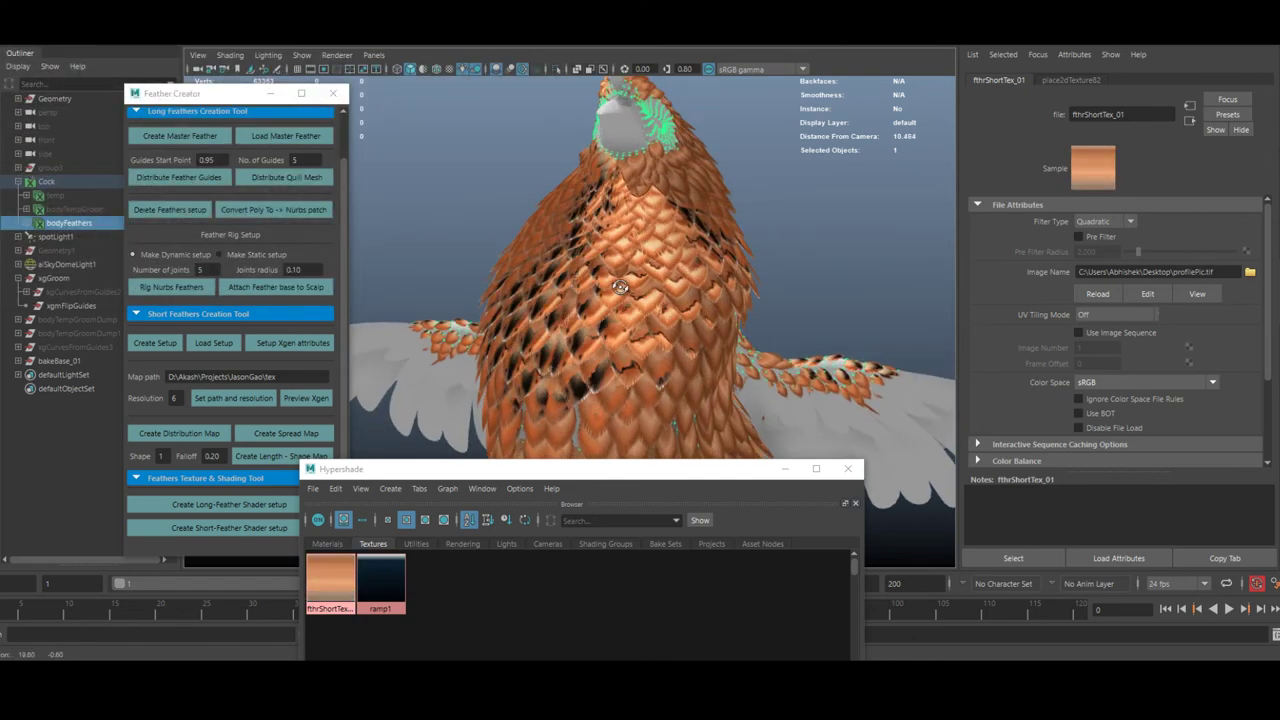
alt+drag(560, 264, 600, 272)
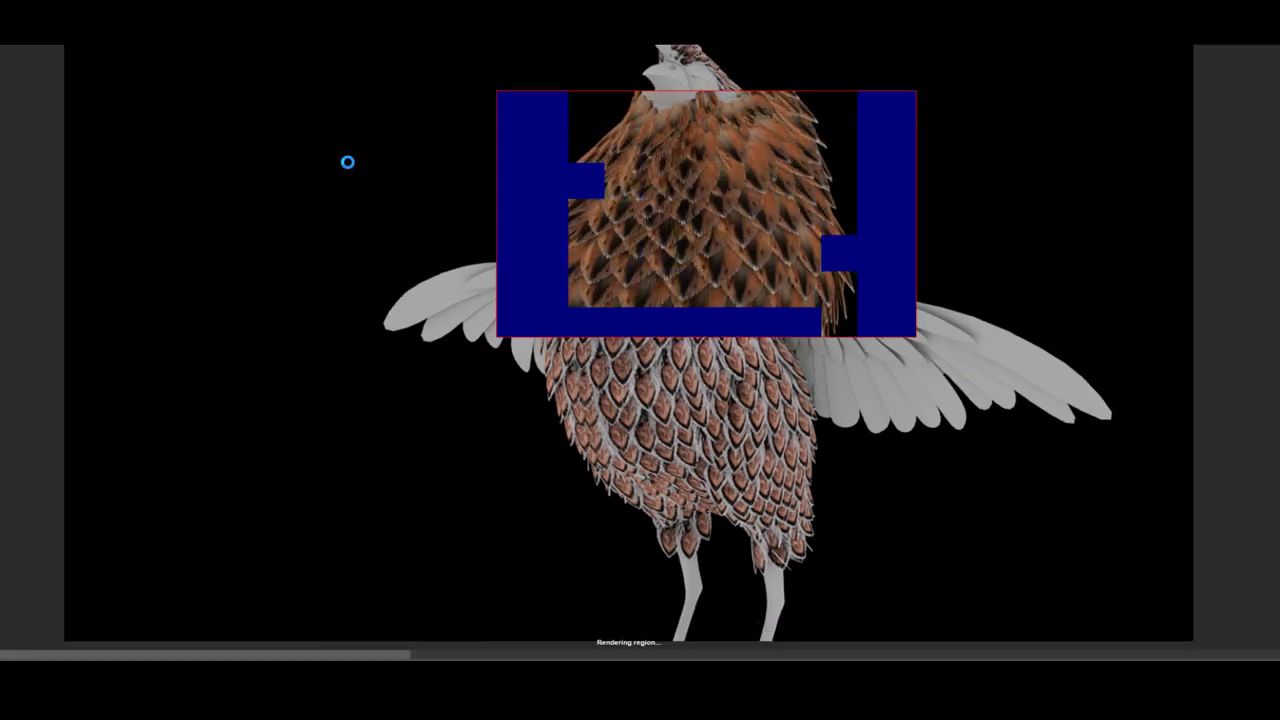
alt+right_drag(341, 172, 708, 241)
scroll(397, 236, down, 2)
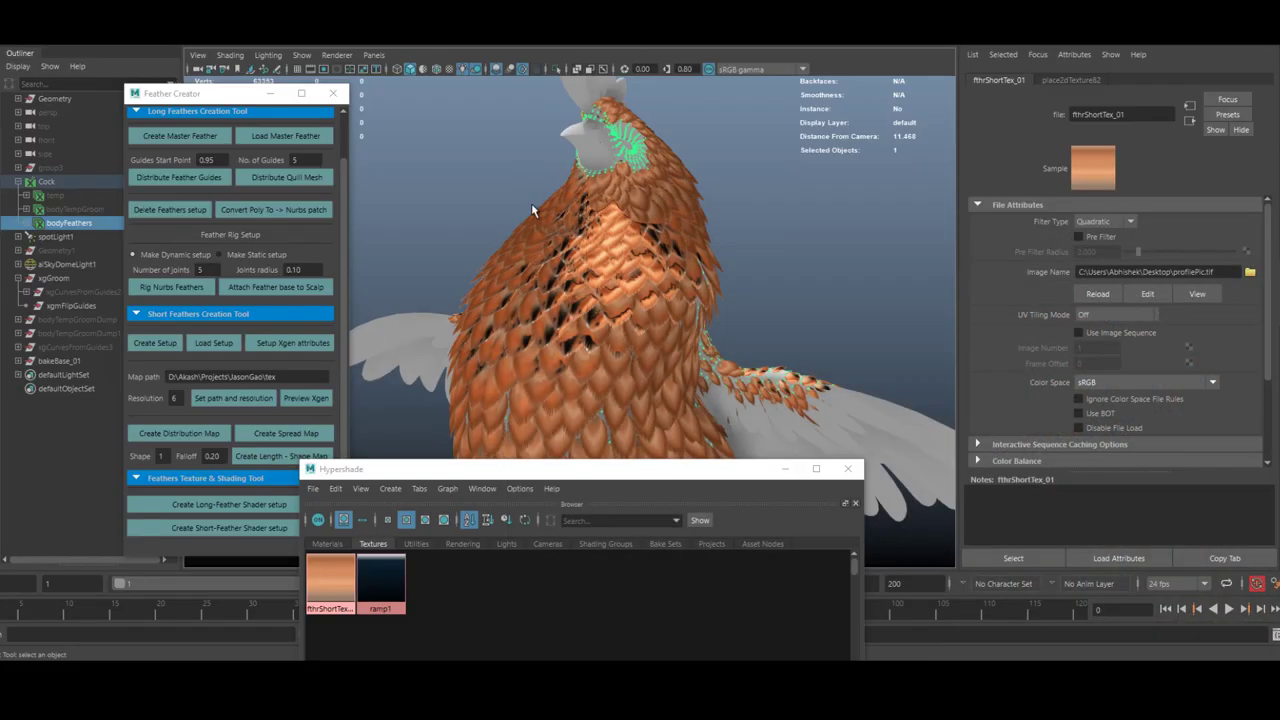
Load feathrGreen.tif from the Desktop as the fthrShortTex_01 image.
click(1249, 272)
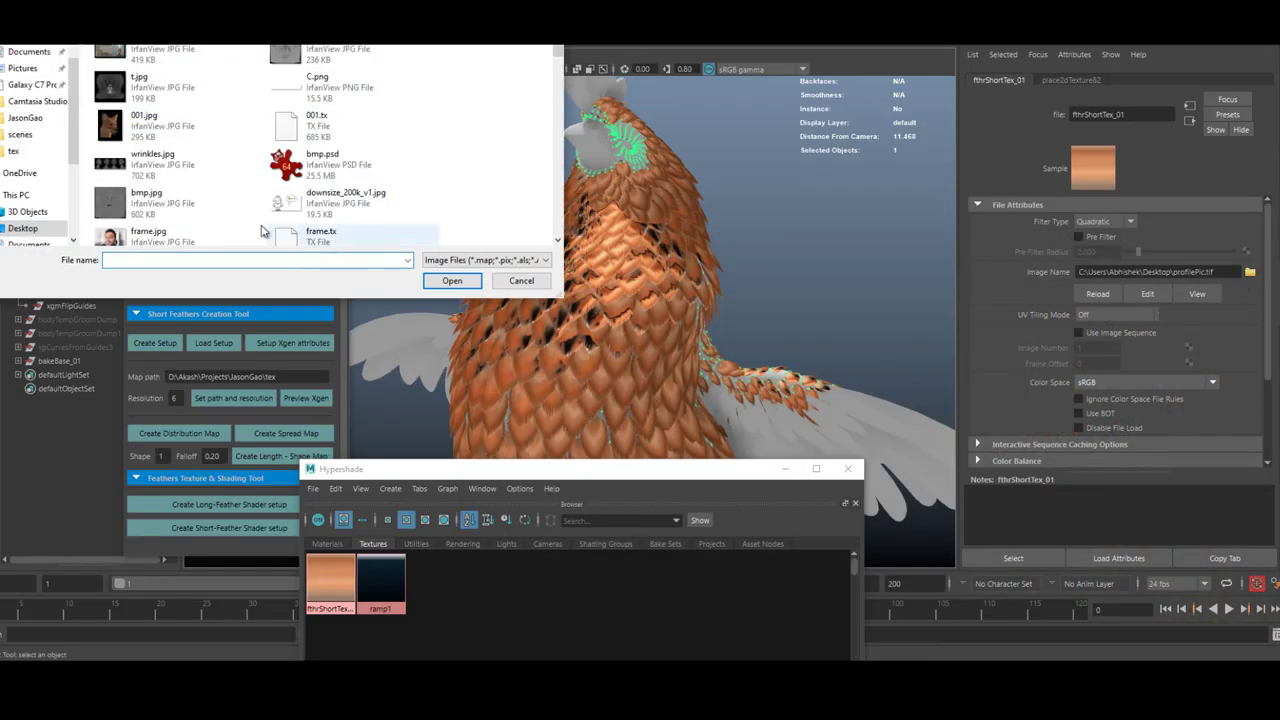
scroll(200, 199, down, 3)
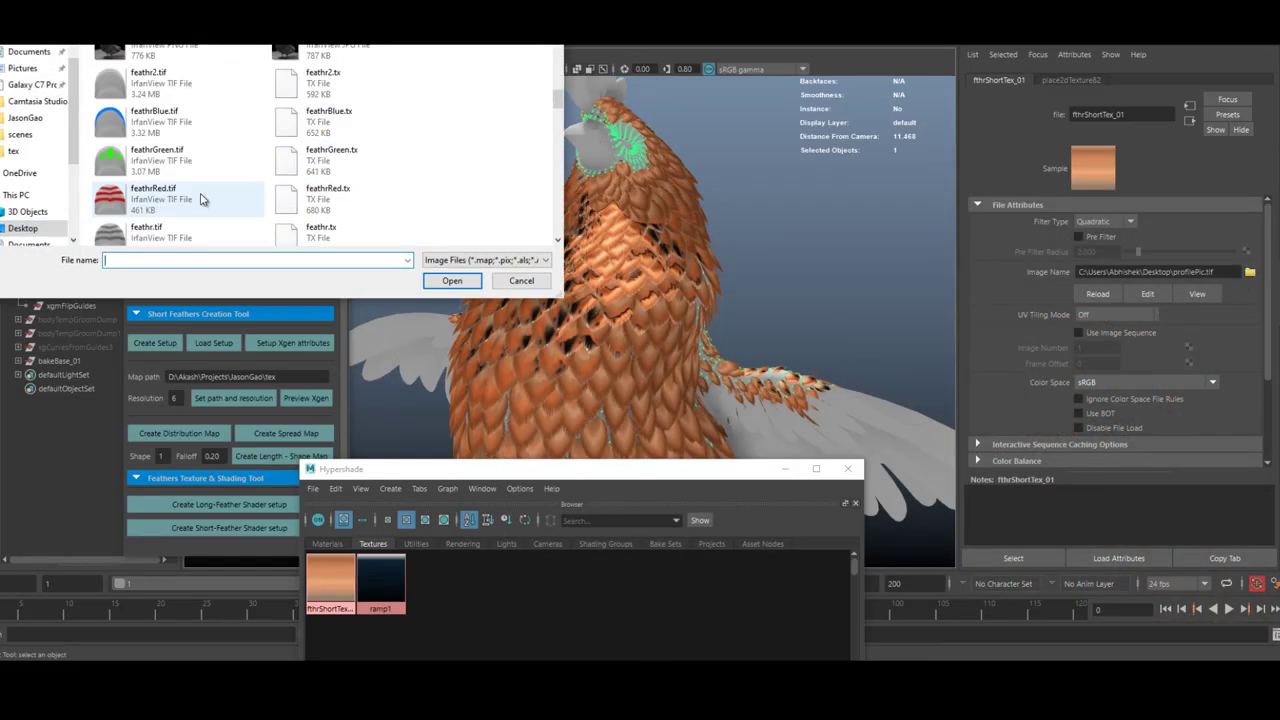
double_click(113, 165)
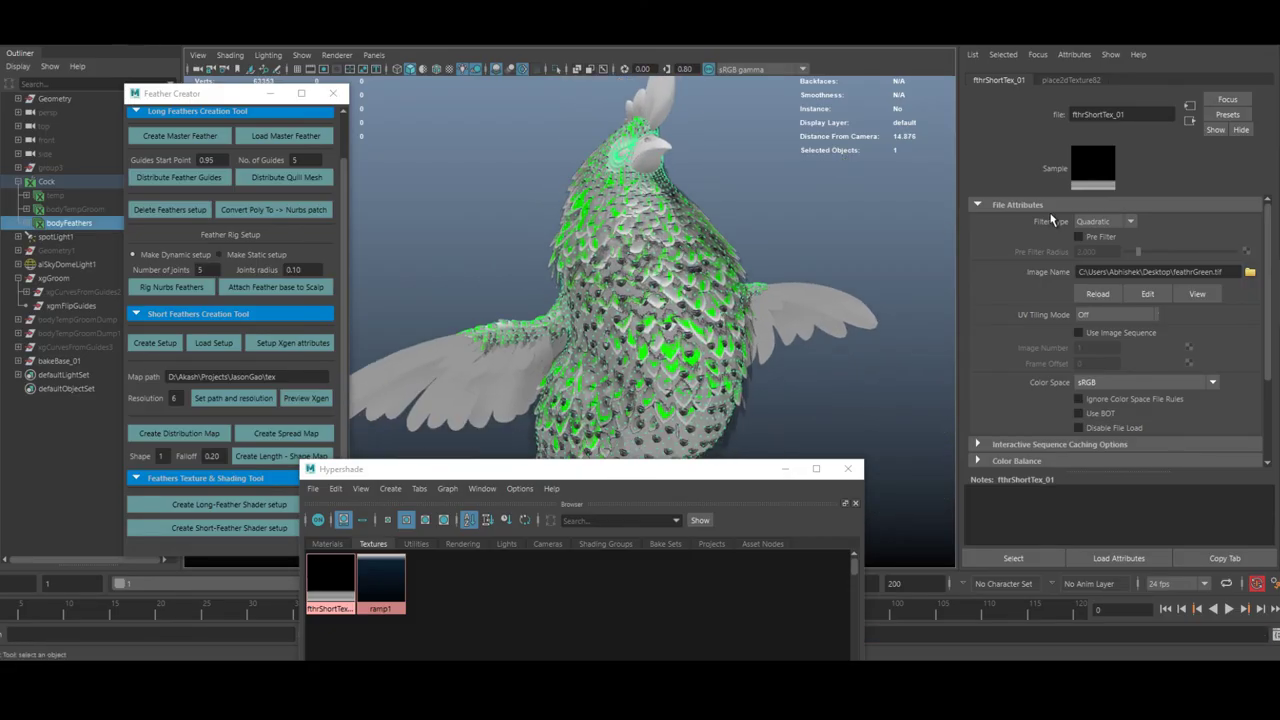
Show the attributes of lambert11, the material driven by the fthrShortTex_01 texture.
click(1189, 121)
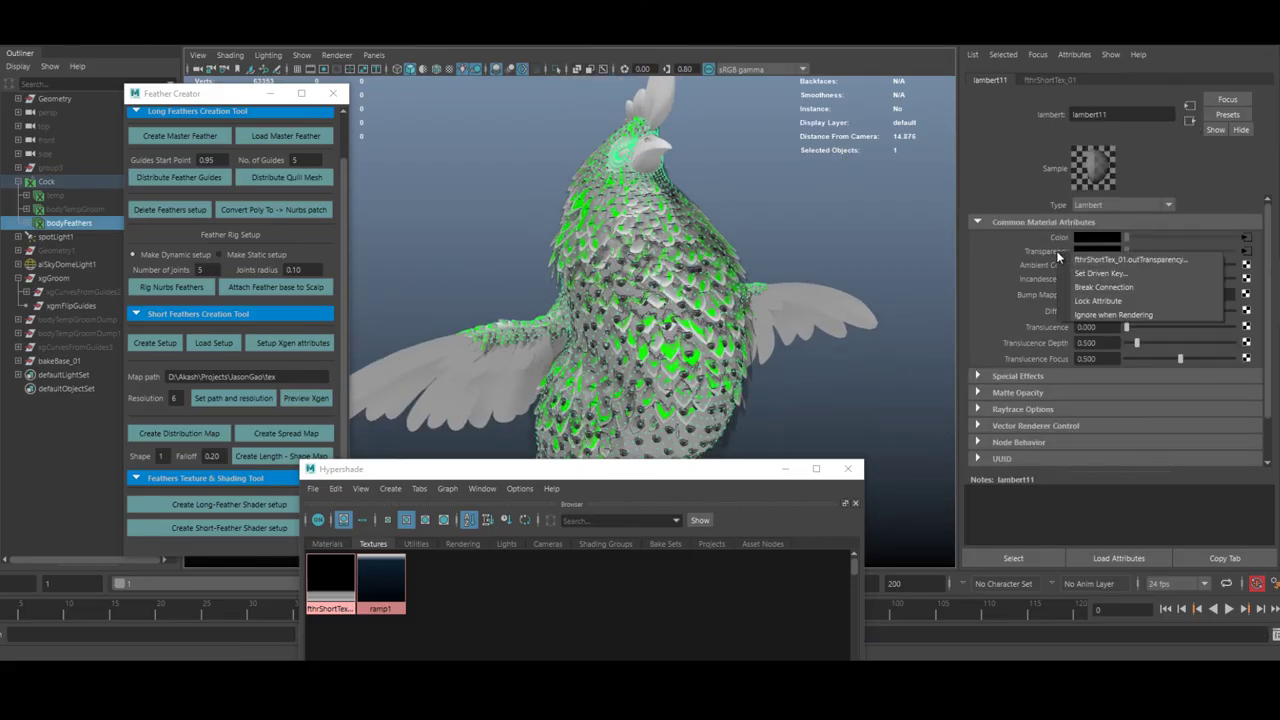